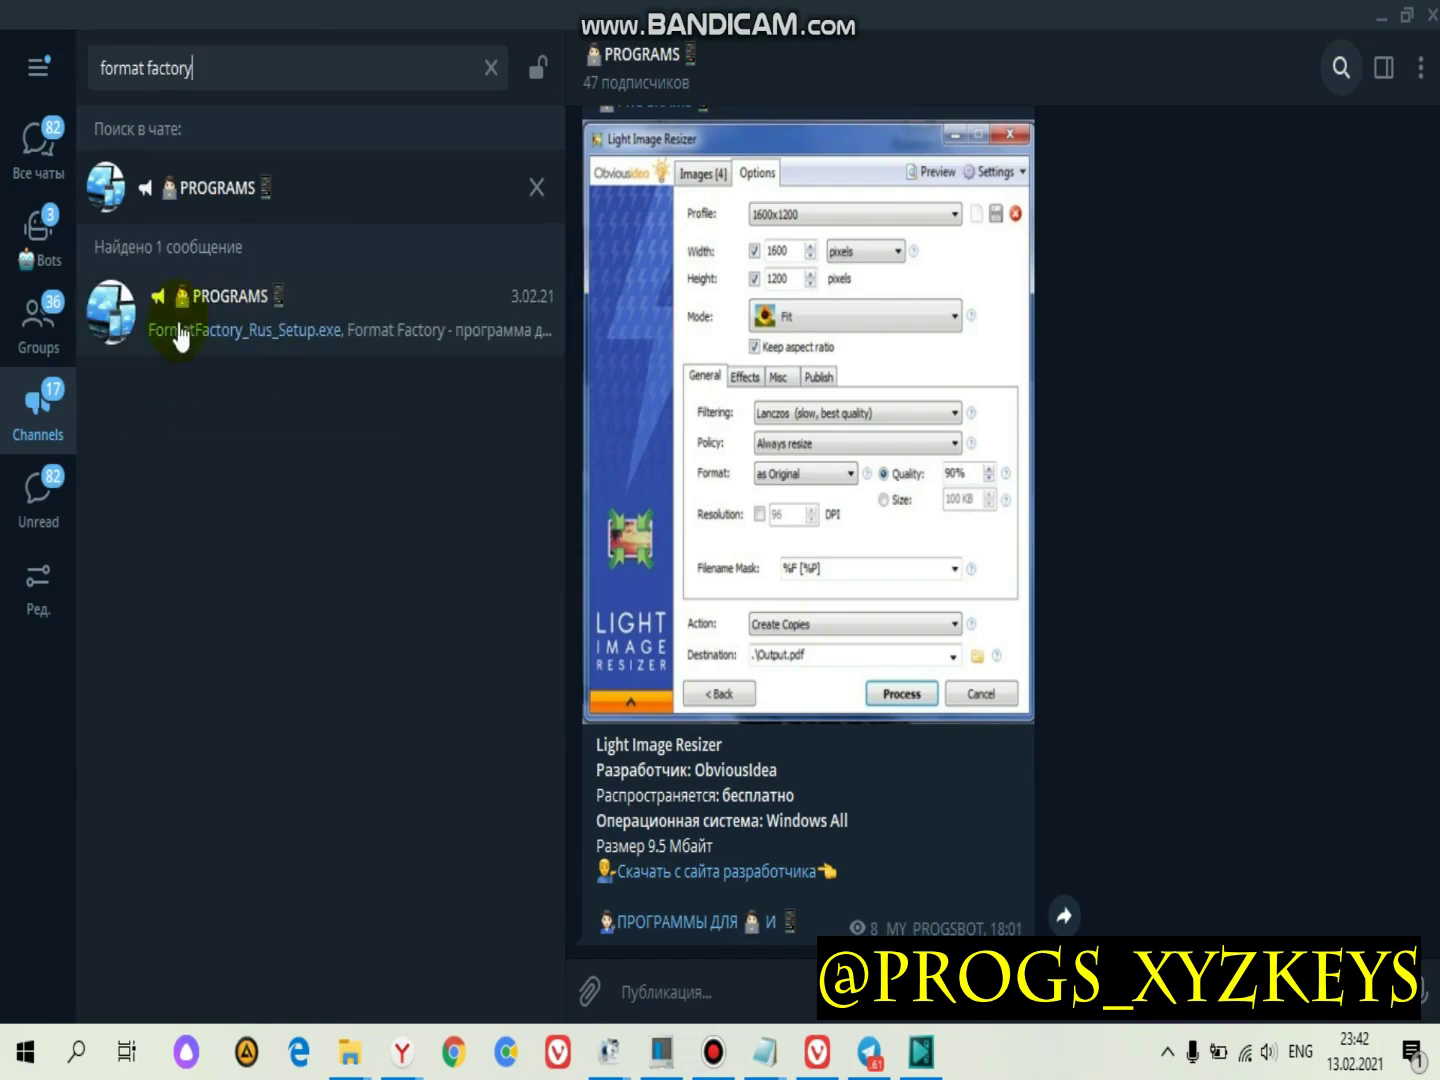
Open the FormatFactory_Rus_Setup.exe post in the PROGRAMS channel, highlight its description, and minimize the messenger
{"action": "left_click", "coordinate": [320, 318]}
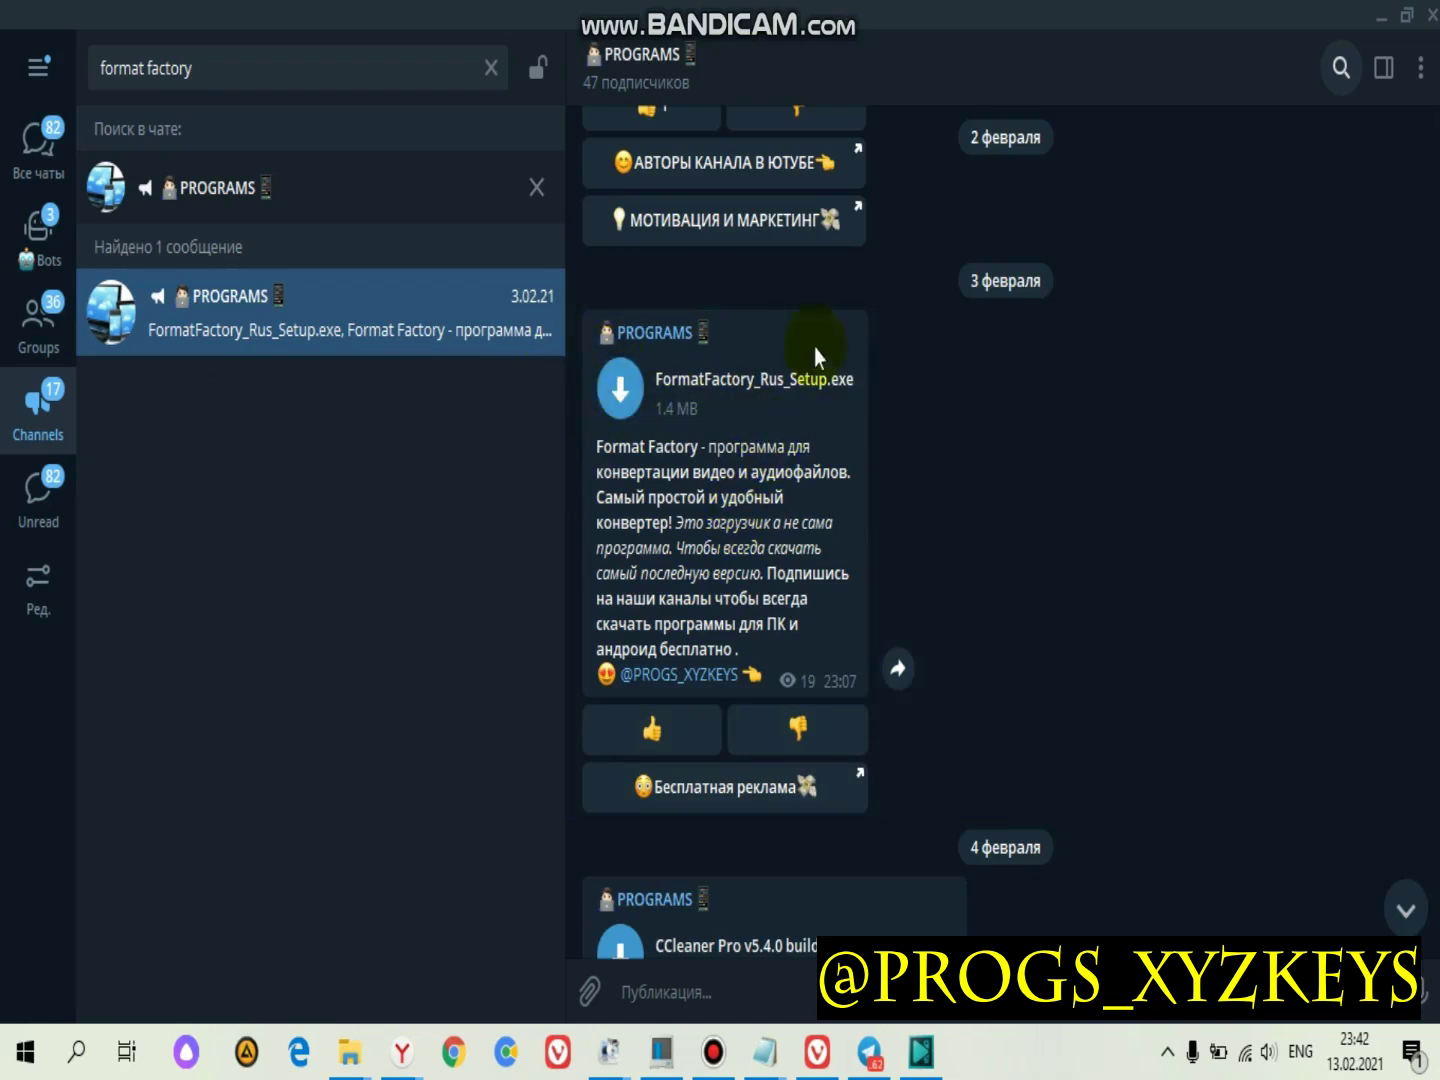
{"action": "left_click_drag", "start_coordinate": [629, 446], "coordinate": [807, 630]}
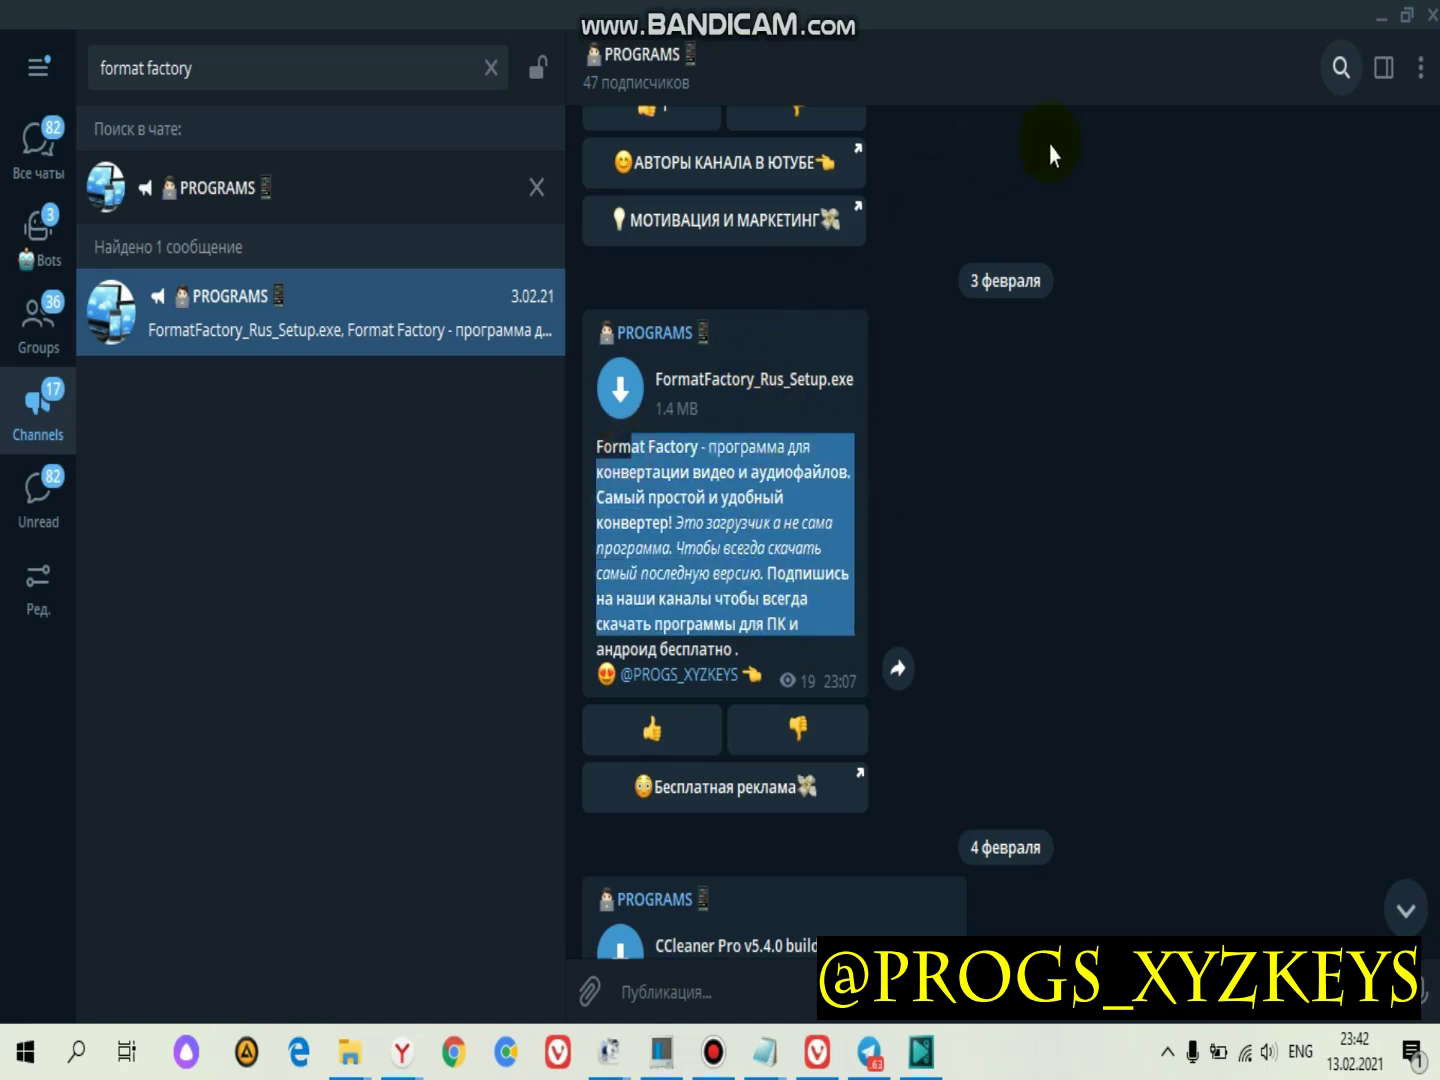
{"action": "left_click", "coordinate": [1381, 22]}
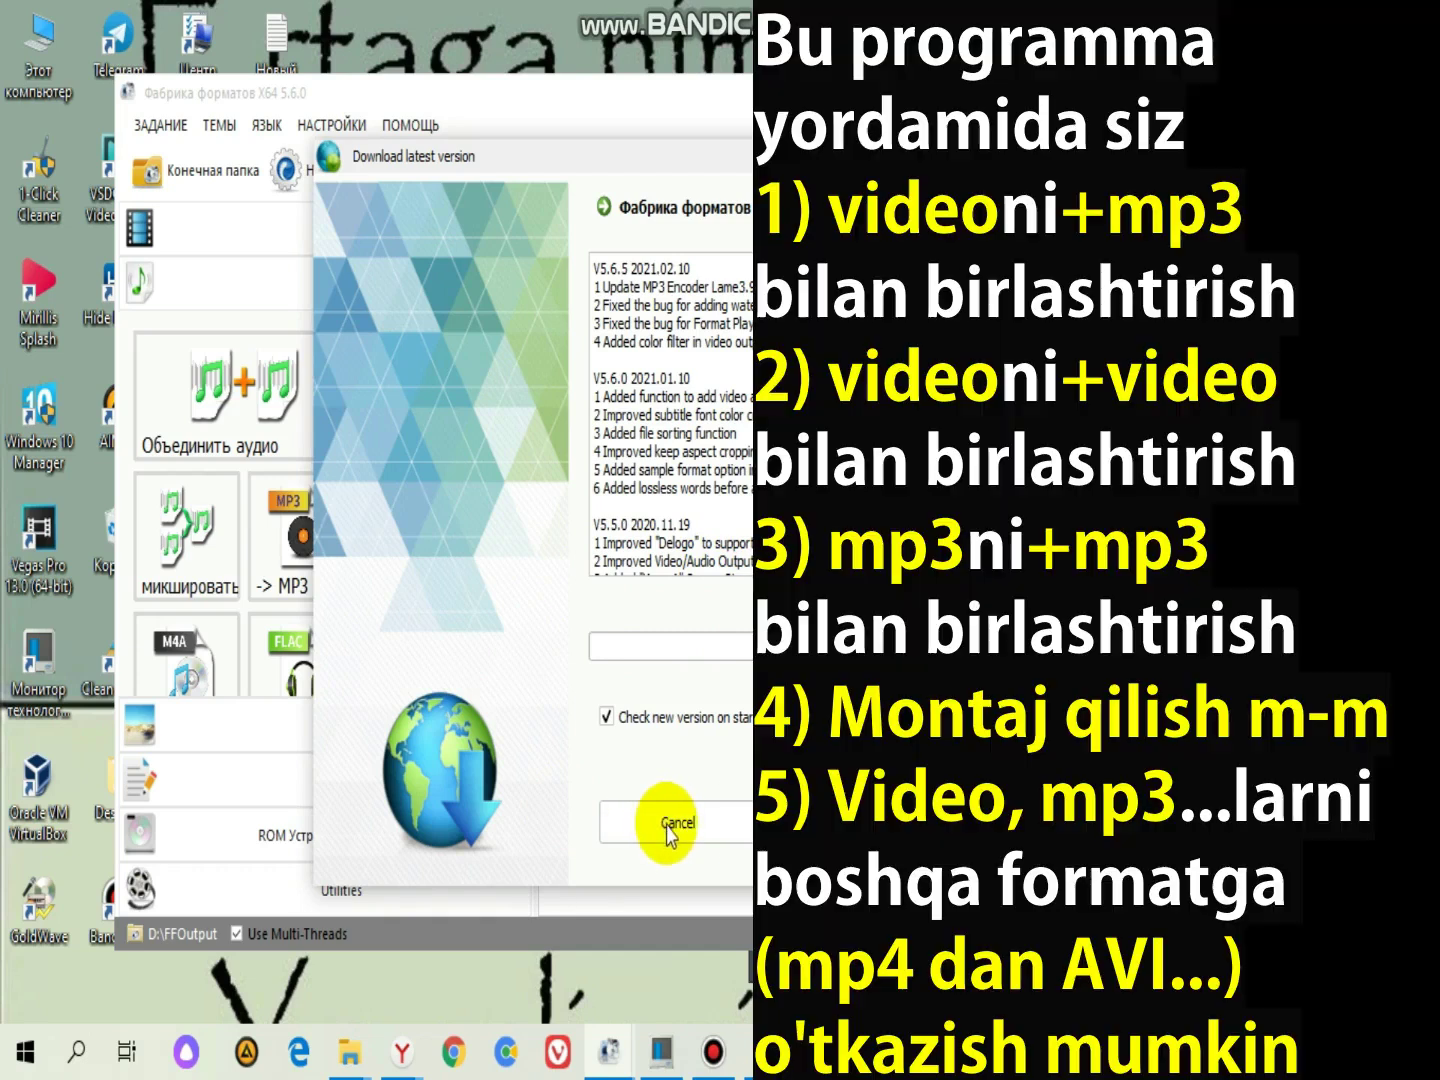
Cancel the offer to download the latest Format Factory version and reposition the main window on the desktop
{"action": "left_click", "coordinate": [667, 830]}
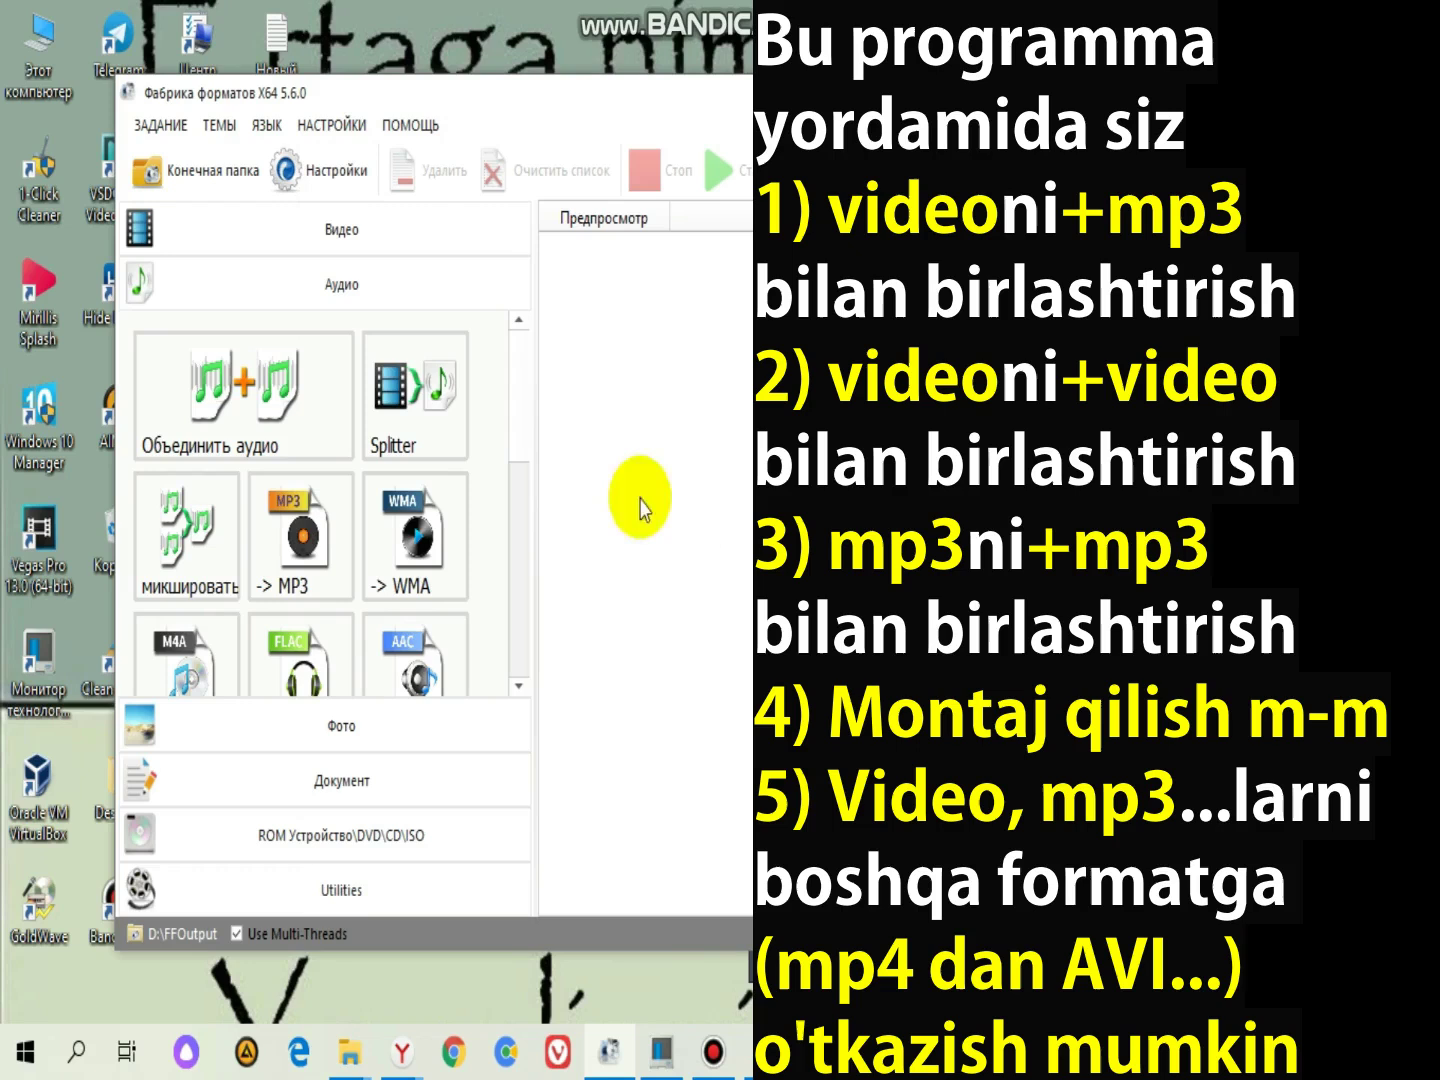
{"action": "left_click_drag", "start_coordinate": [722, 103], "coordinate": [778, 156]}
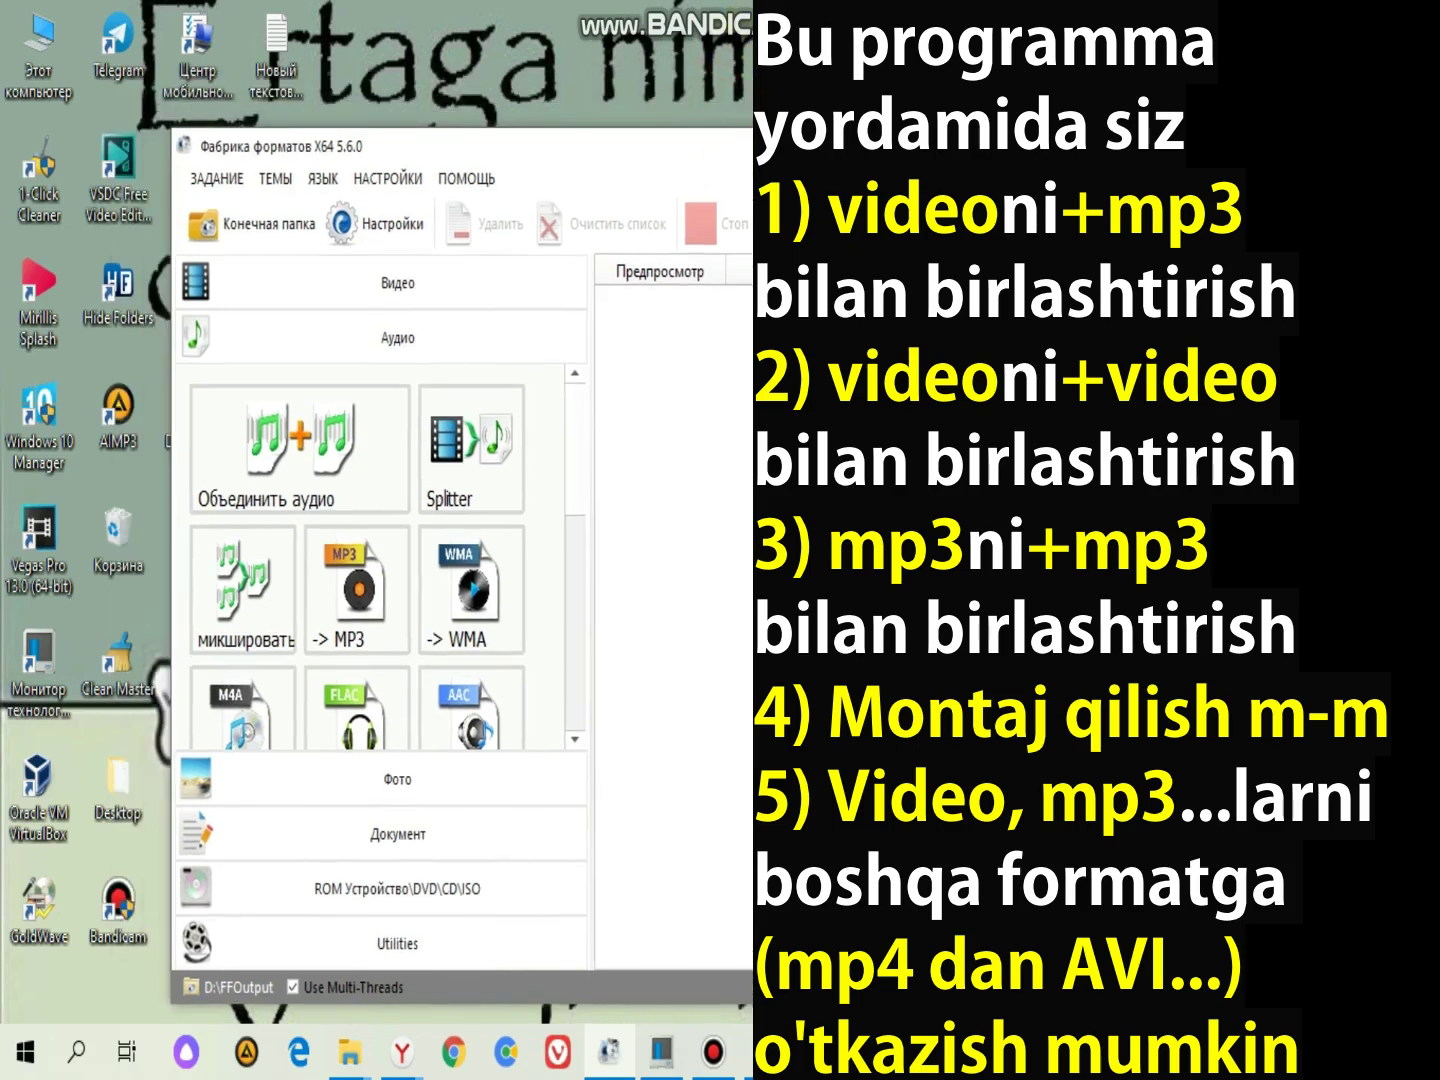
{"action": "left_click_drag", "start_coordinate": [580, 158], "coordinate": [599, 95]}
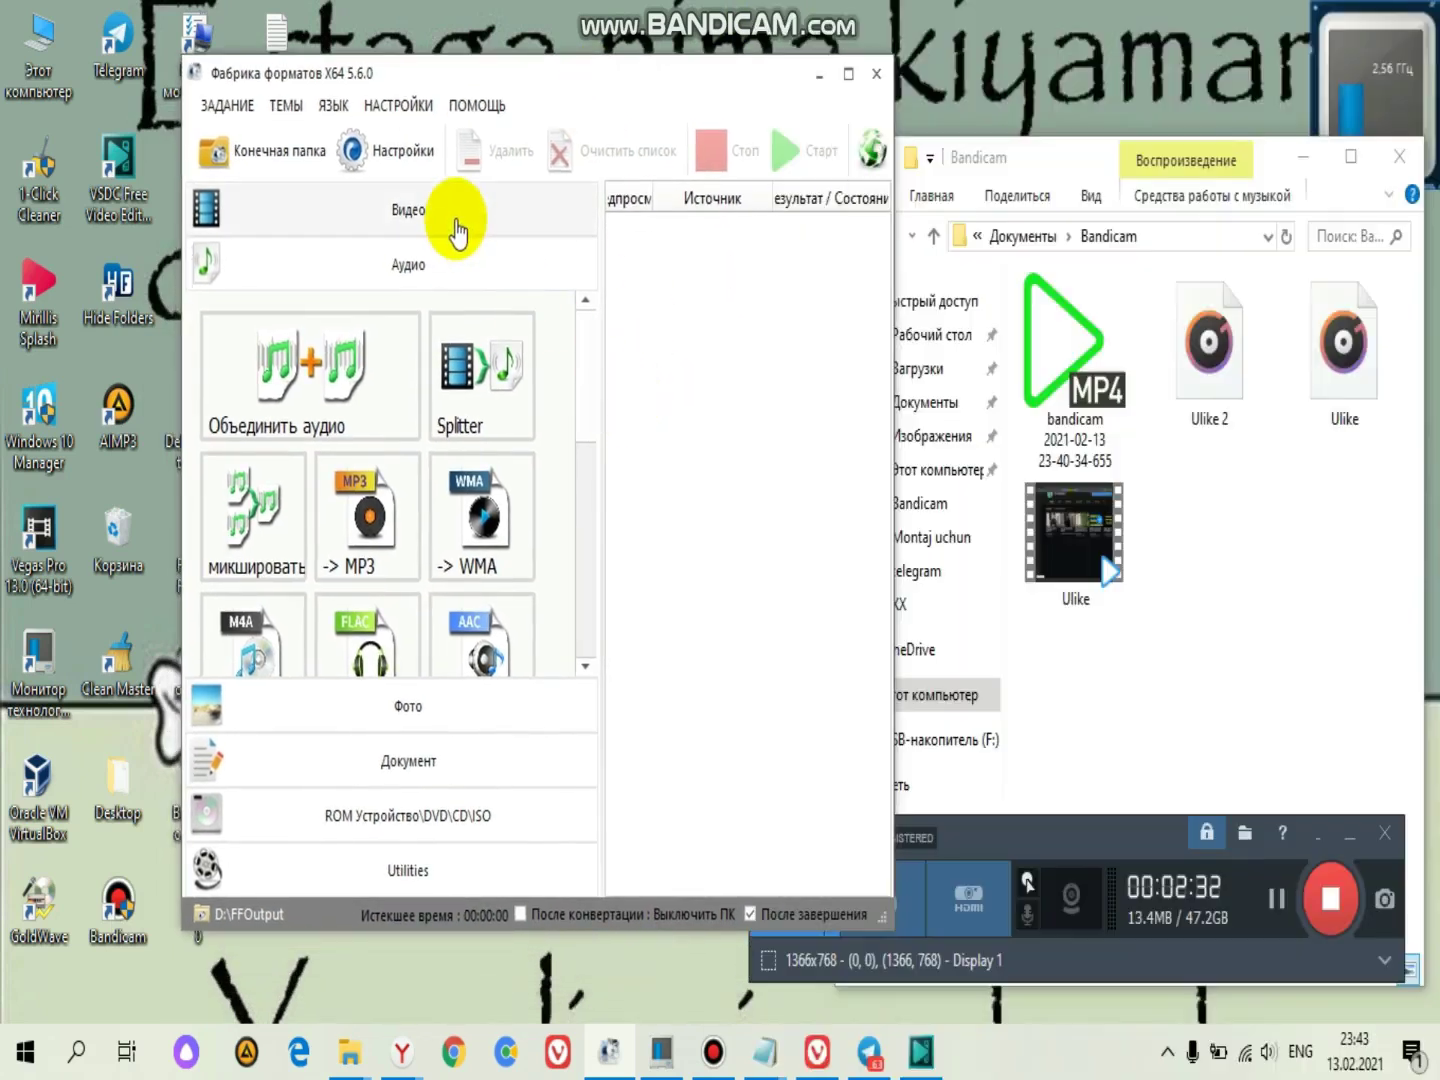
Examine the video joining and multiplexing tool, including its video file selection from the Bandicam folder and its audio list
{"action": "left_click", "coordinate": [457, 226]}
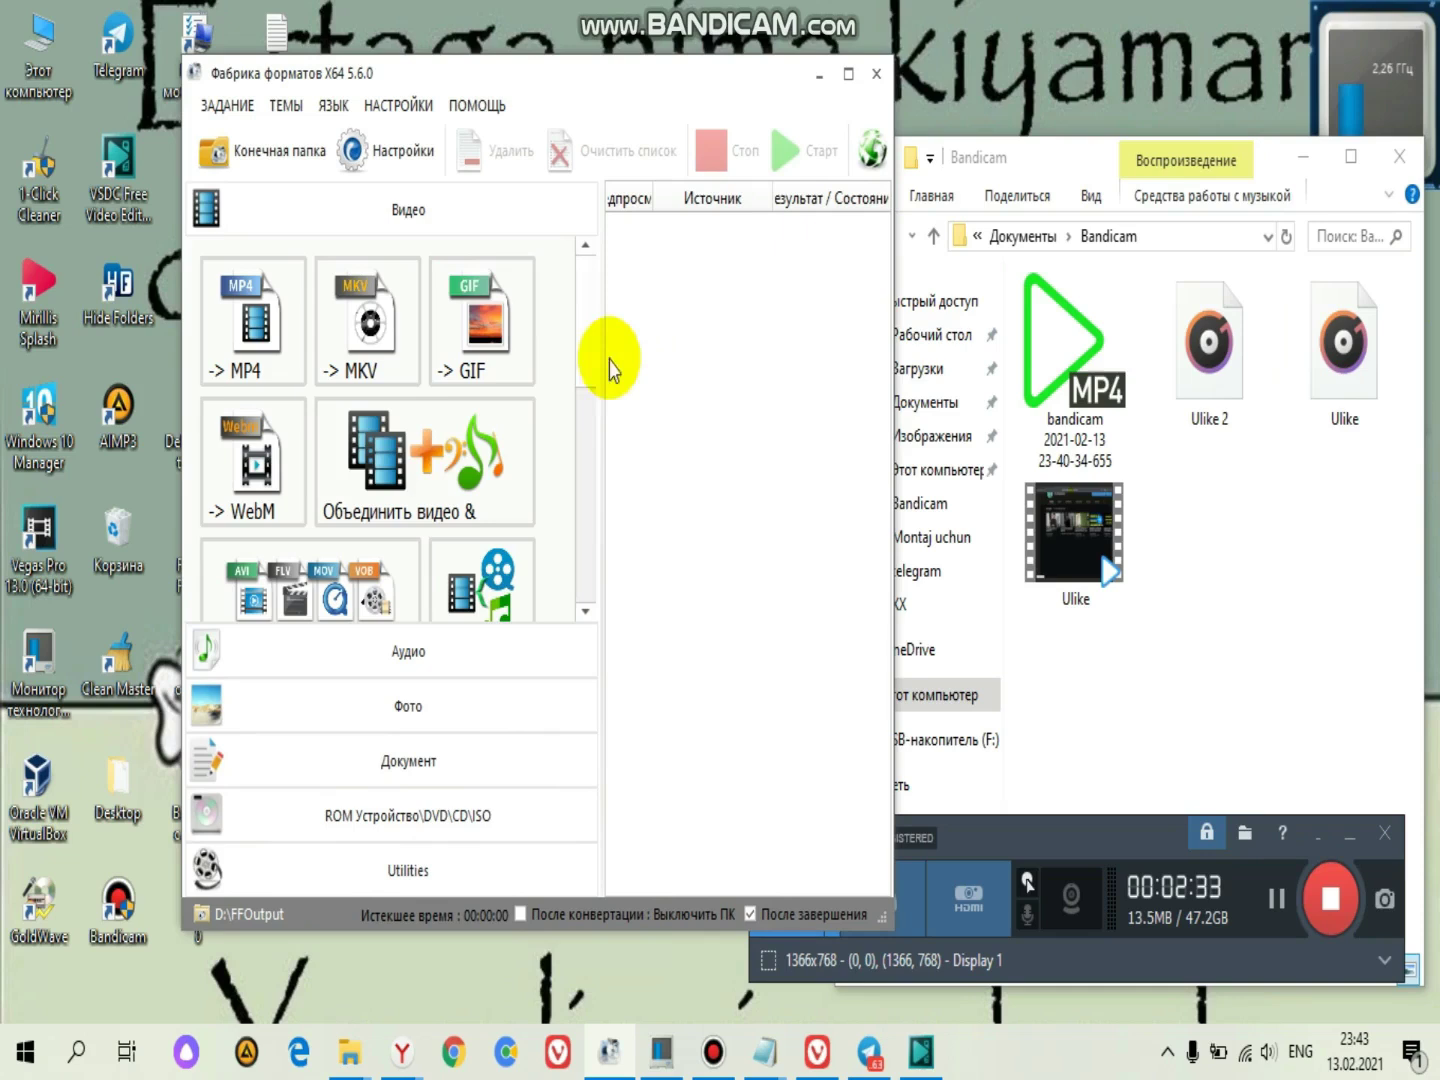
{"action": "left_click", "coordinate": [432, 482]}
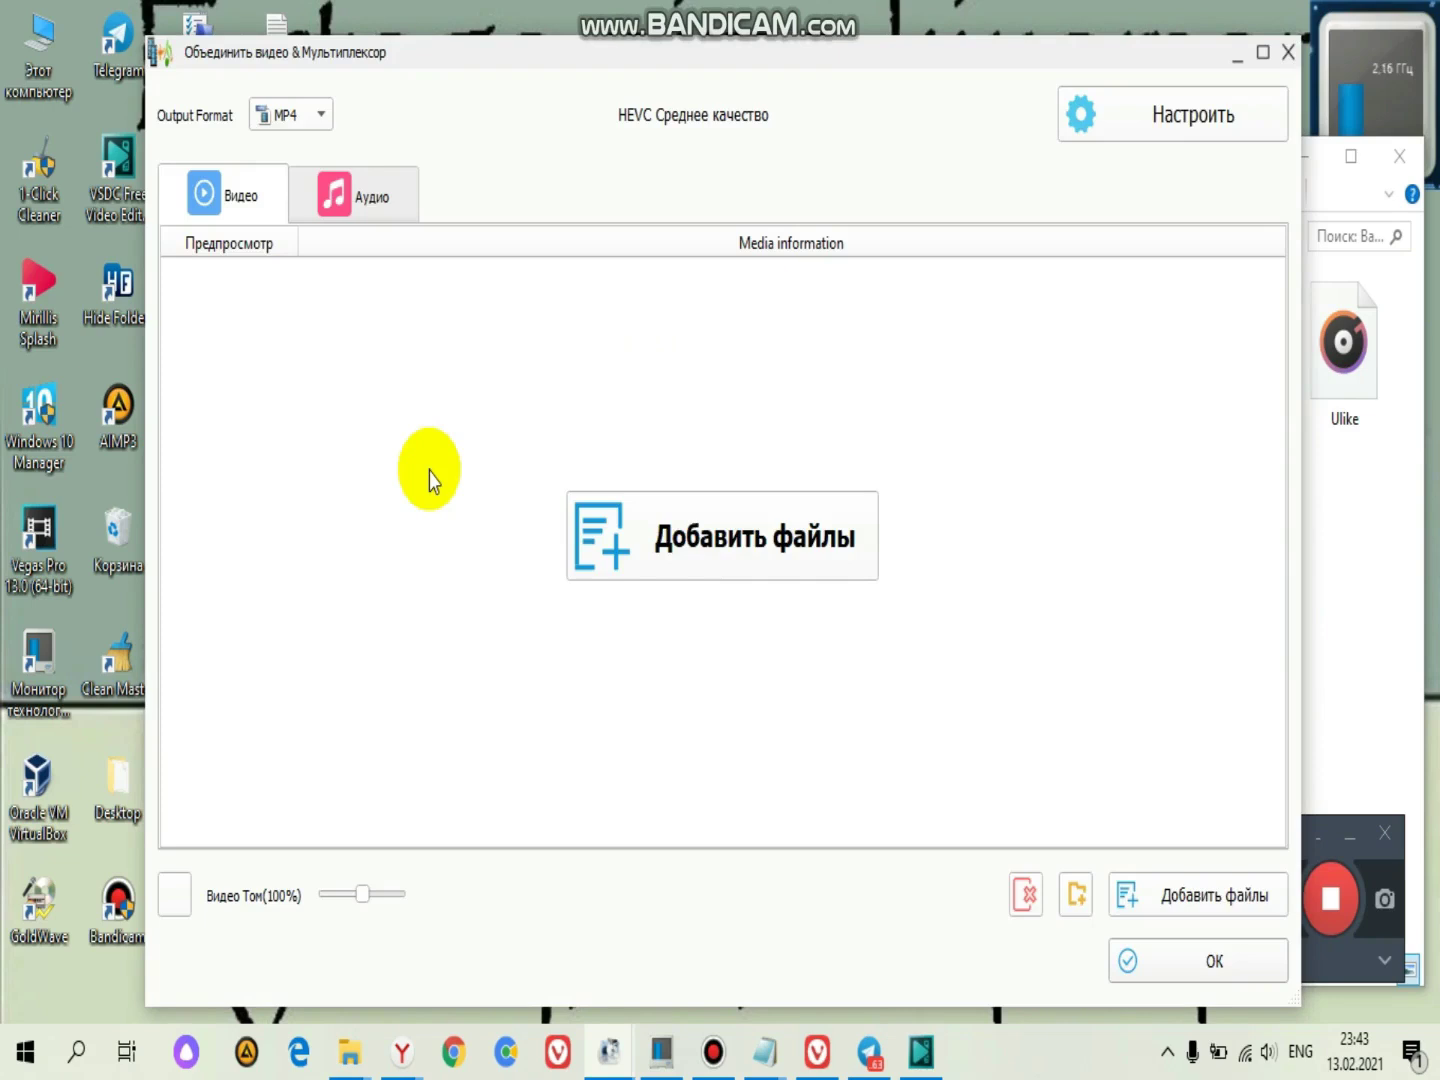
{"action": "left_click", "coordinate": [716, 547]}
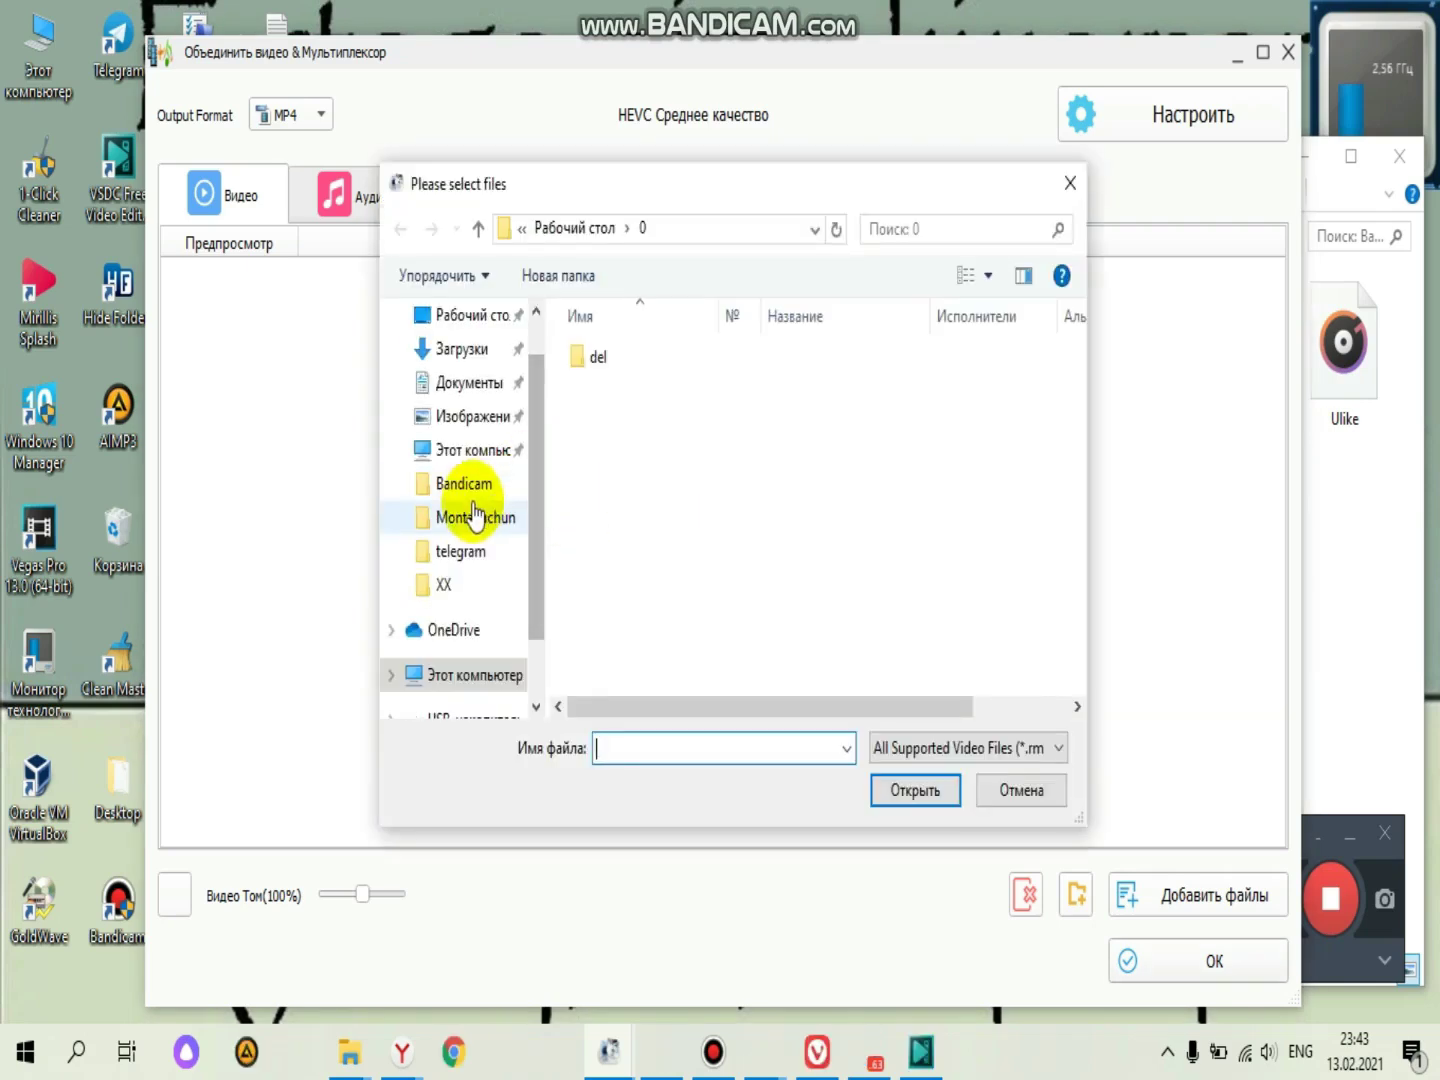
{"action": "left_click", "coordinate": [472, 490]}
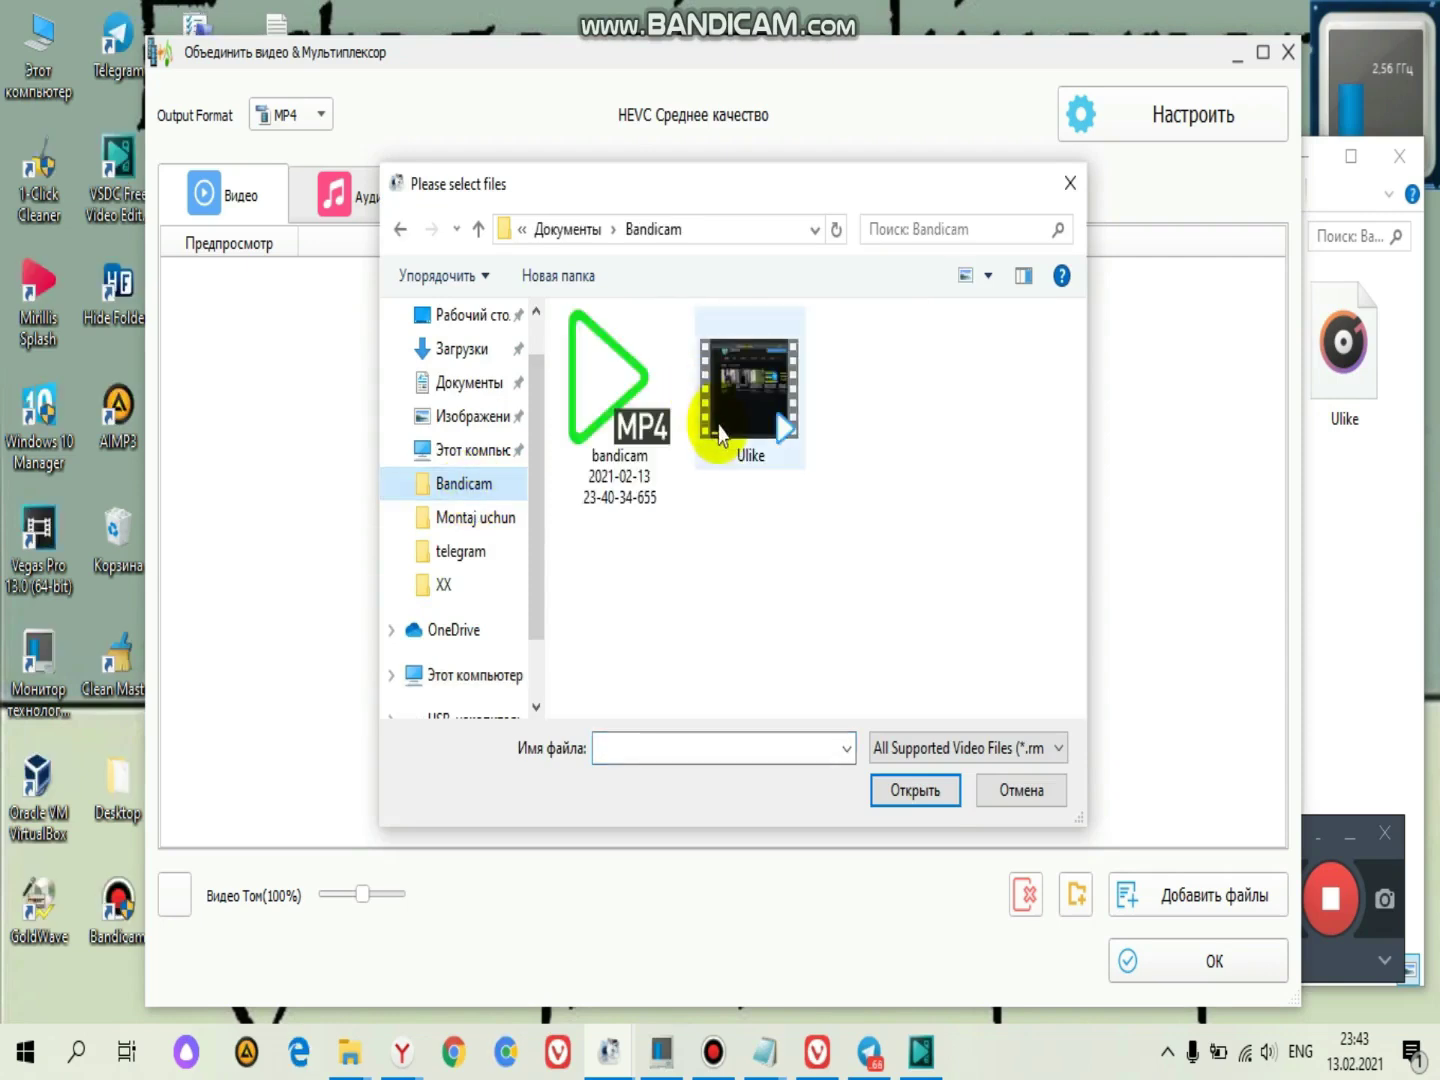
{"action": "left_click", "coordinate": [626, 421]}
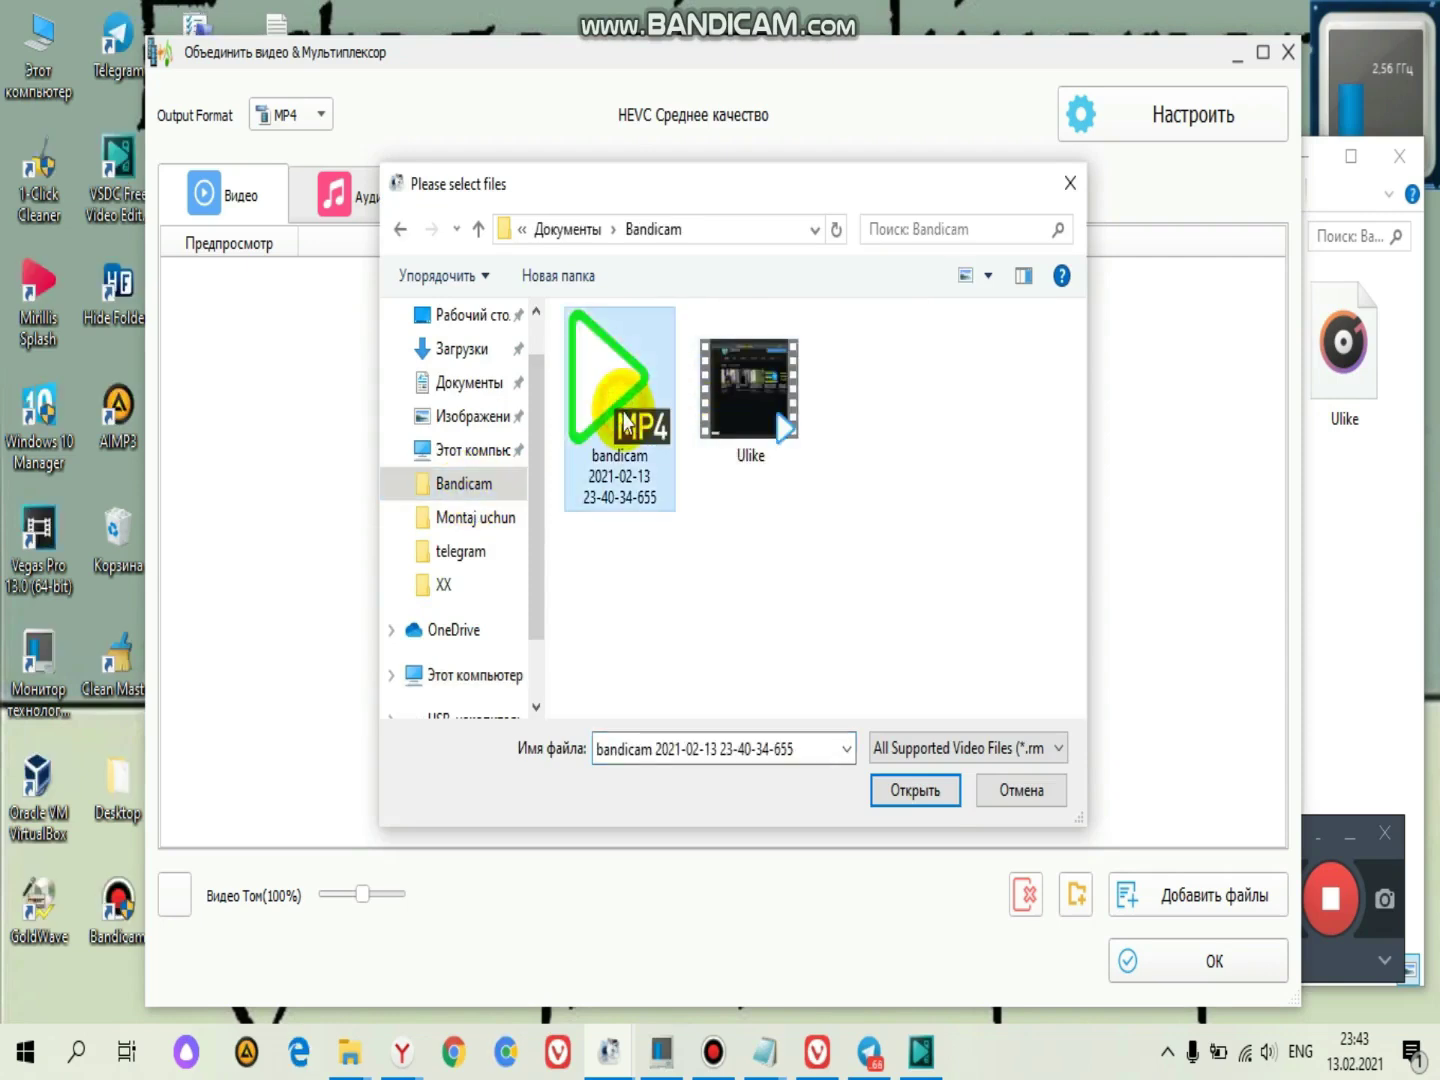
{"action": "left_click", "coordinate": [780, 580]}
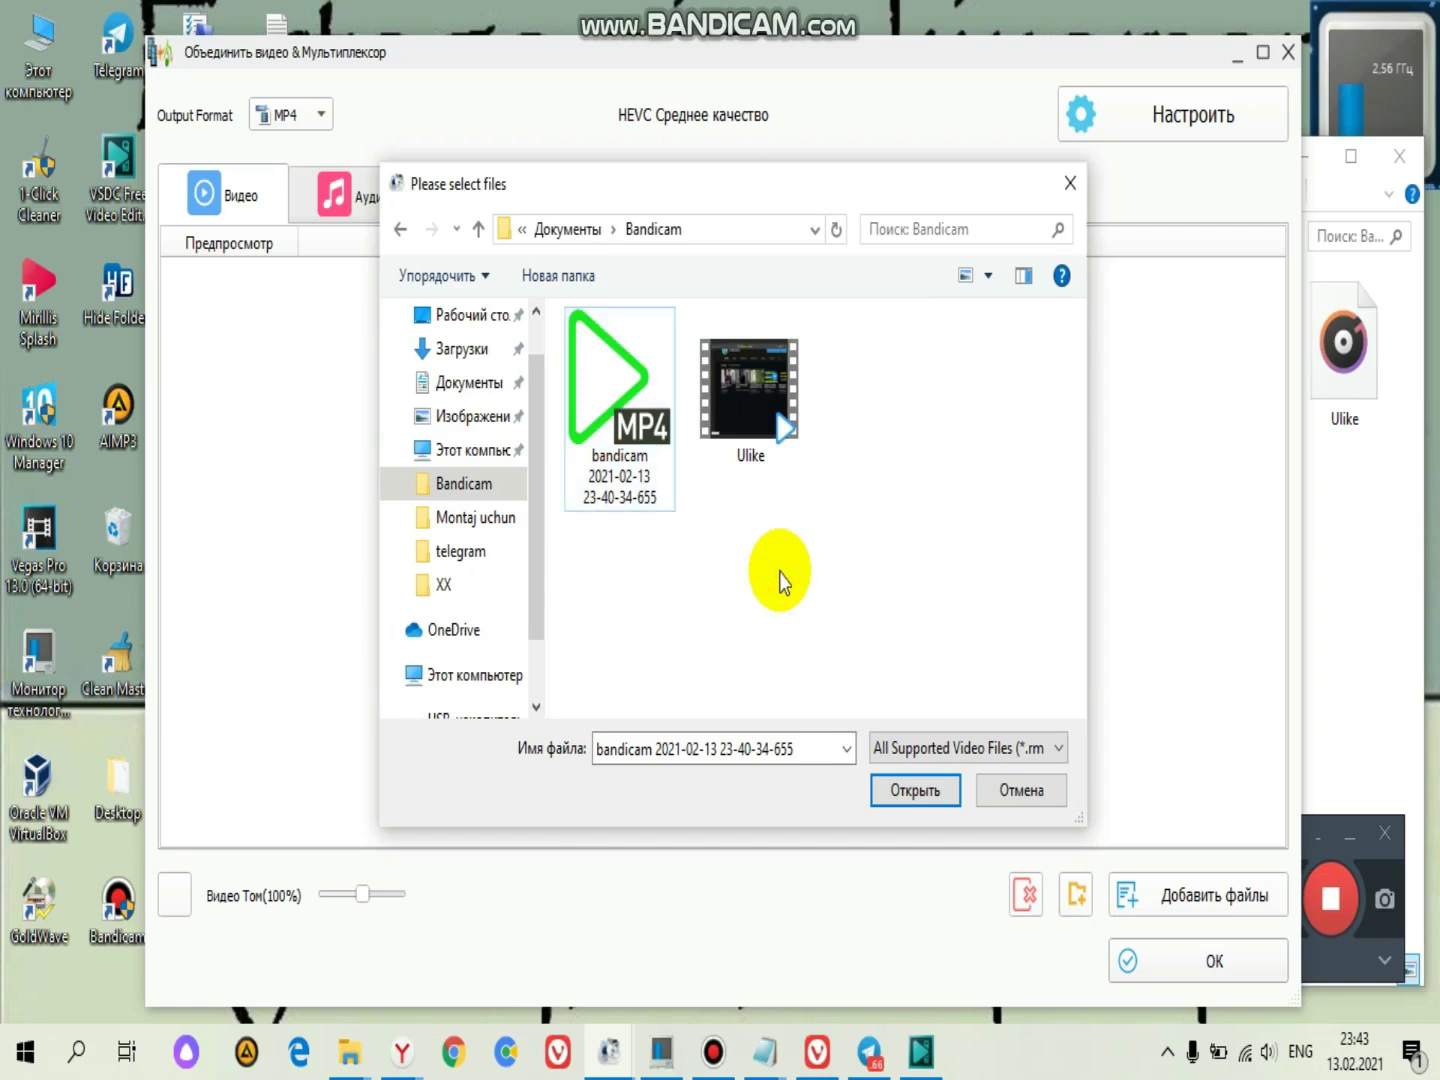
{"action": "left_click", "coordinate": [772, 432]}
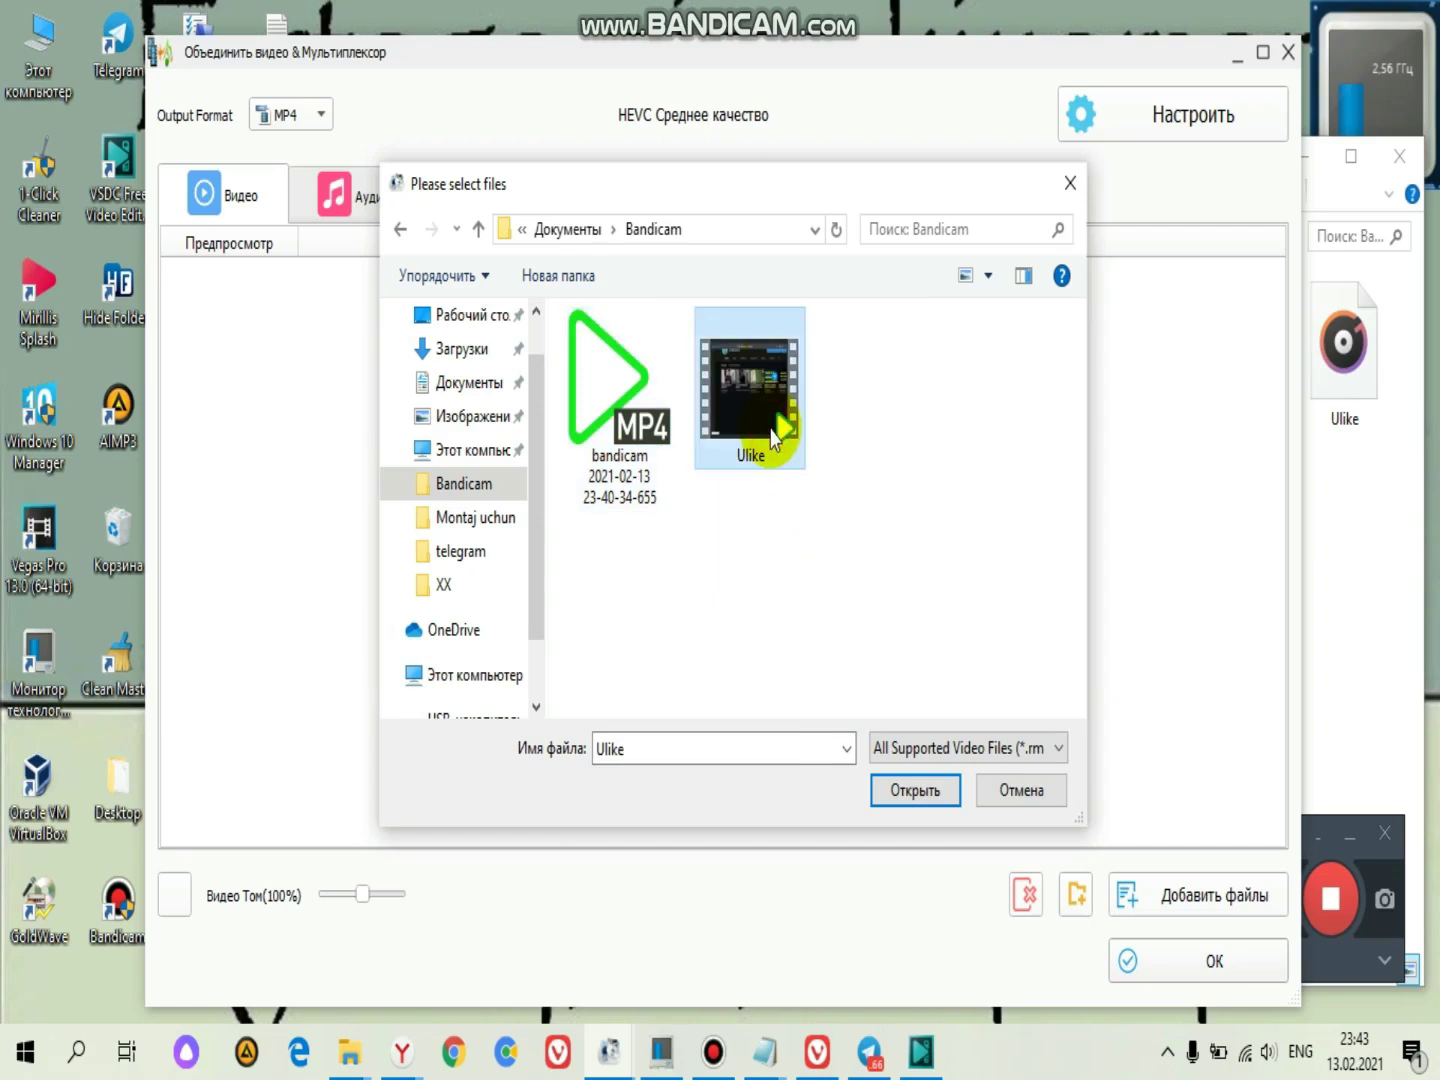
{"action": "left_click", "coordinate": [615, 419]}
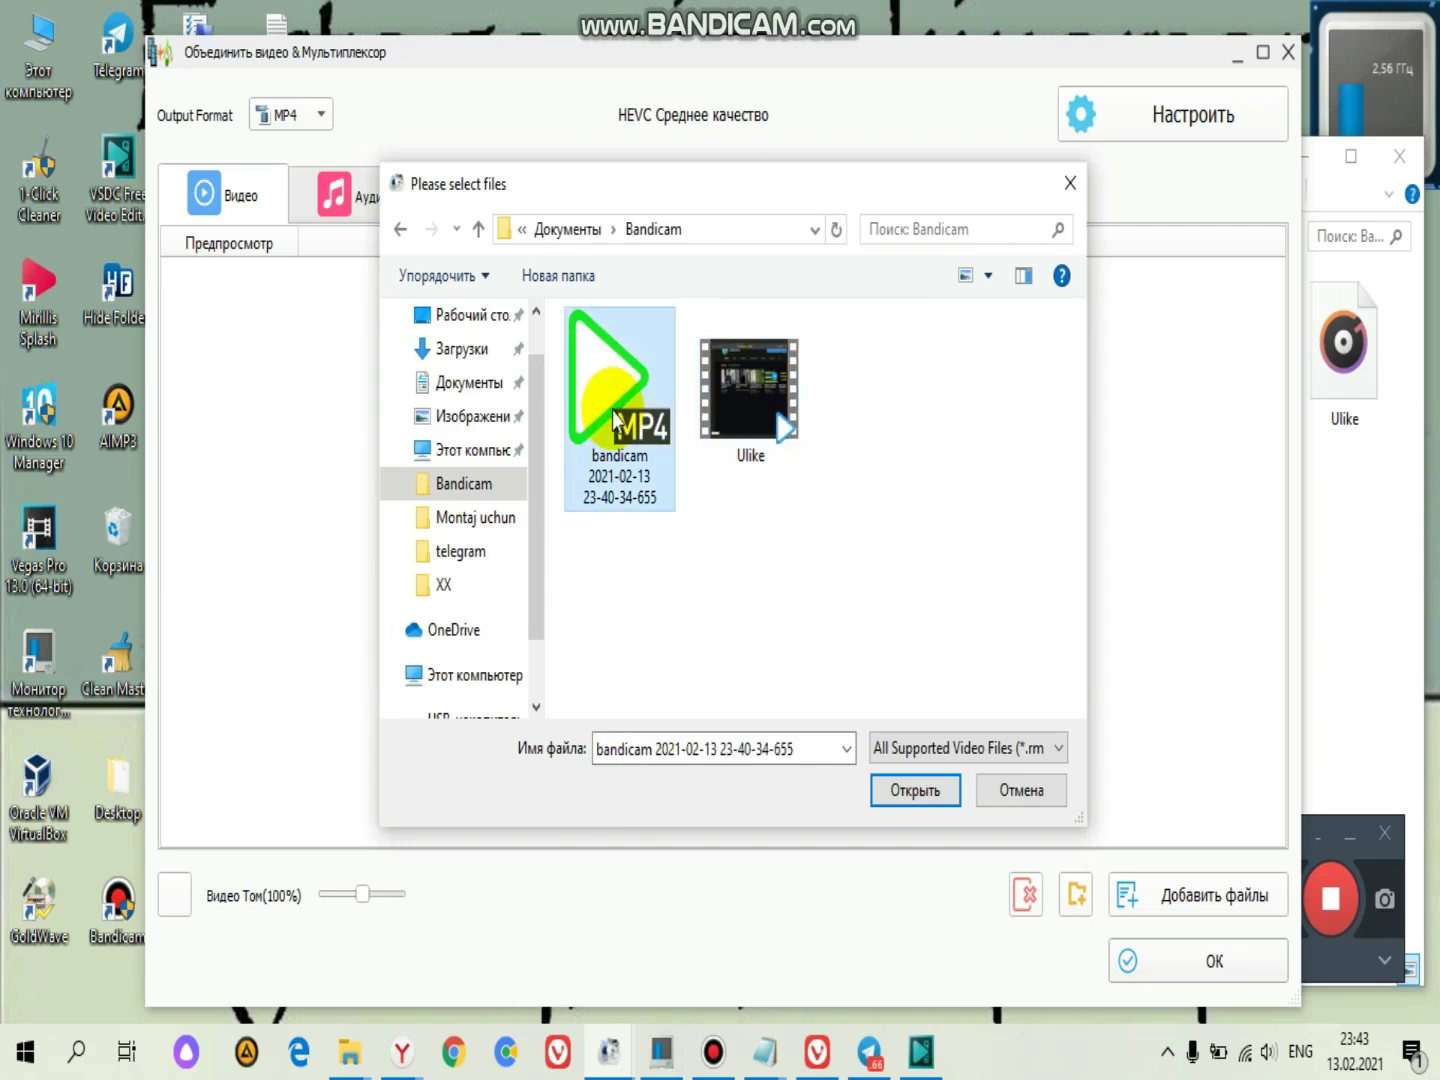
{"action": "left_click", "coordinate": [1074, 193]}
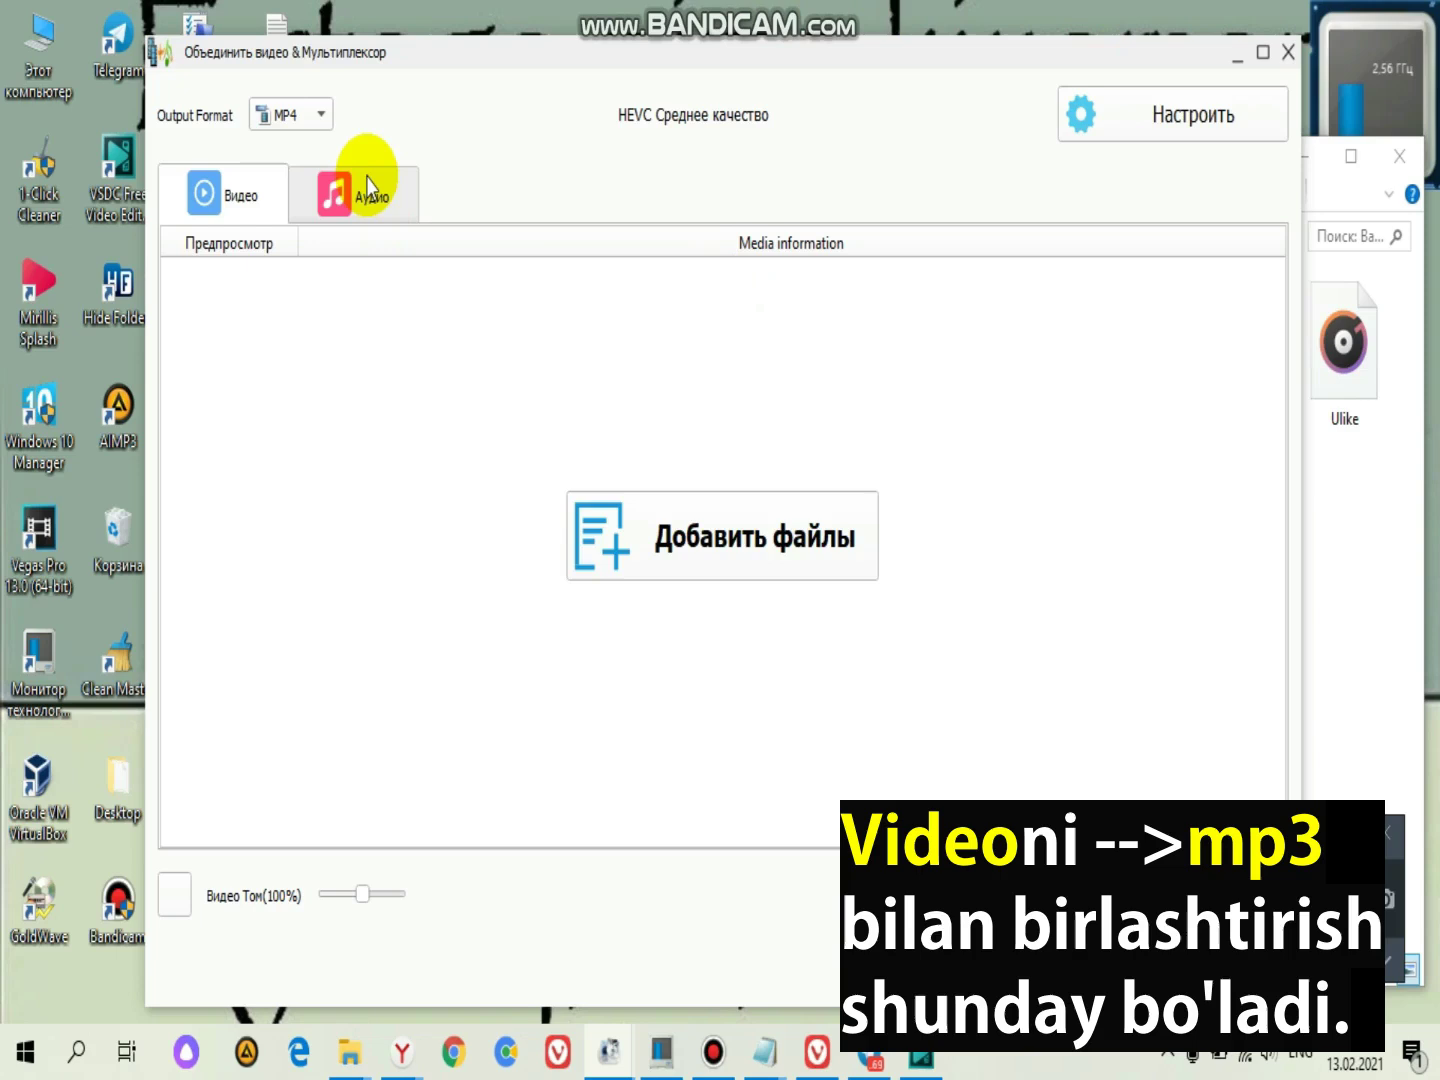
{"action": "left_click", "coordinate": [368, 184]}
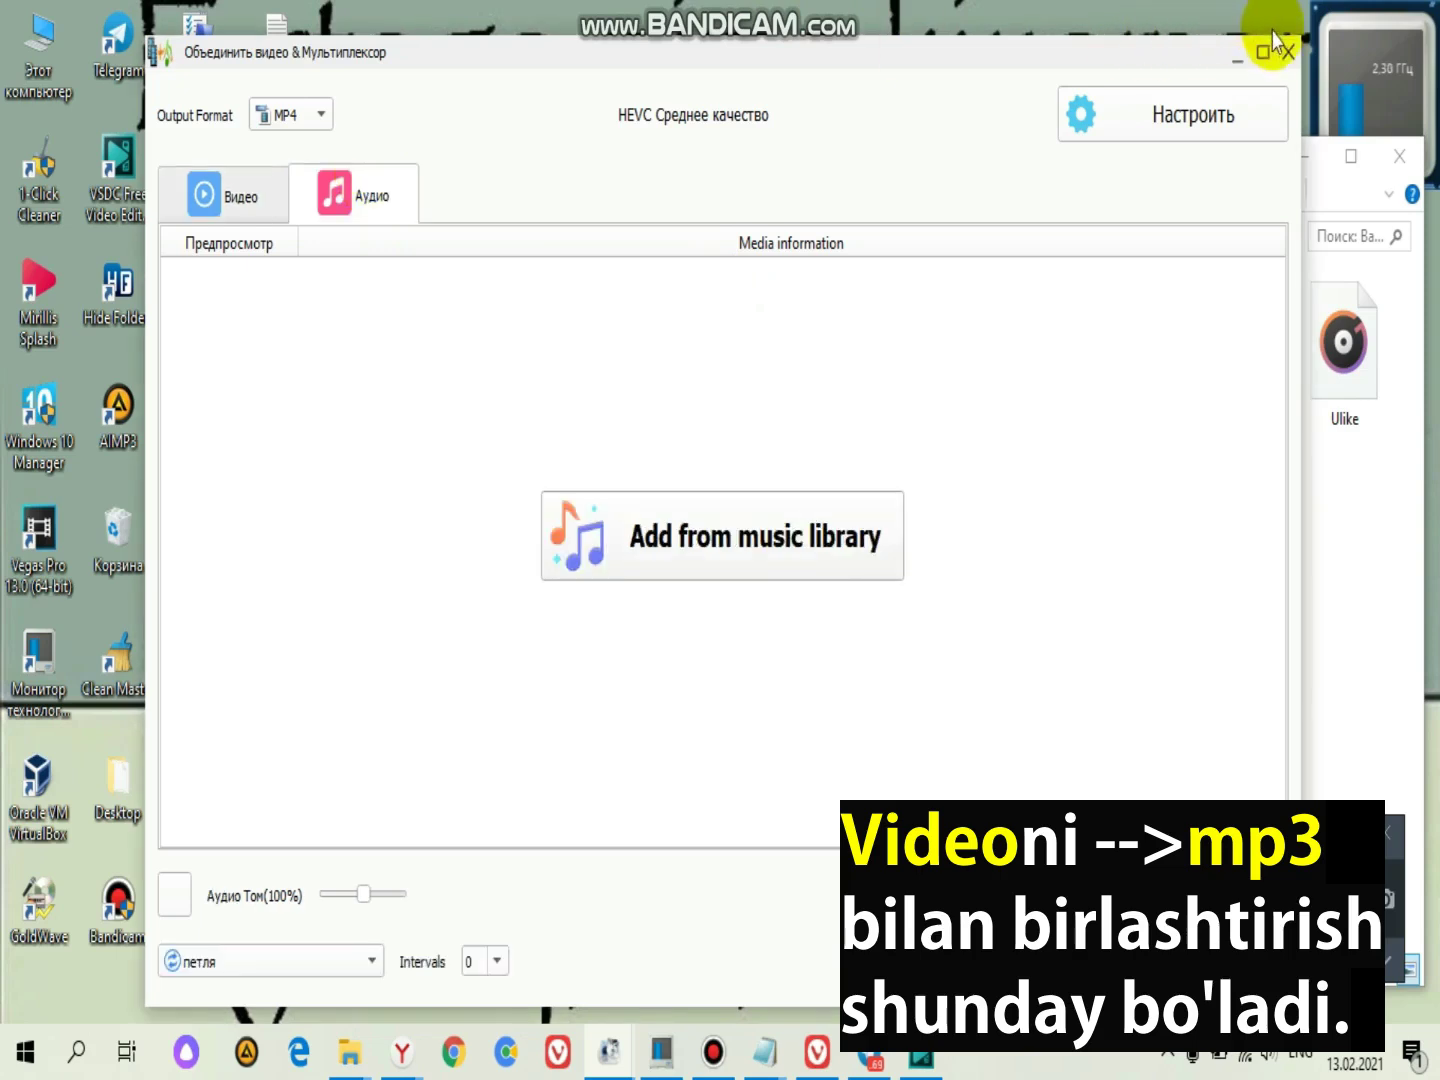
{"action": "left_click", "coordinate": [1288, 64]}
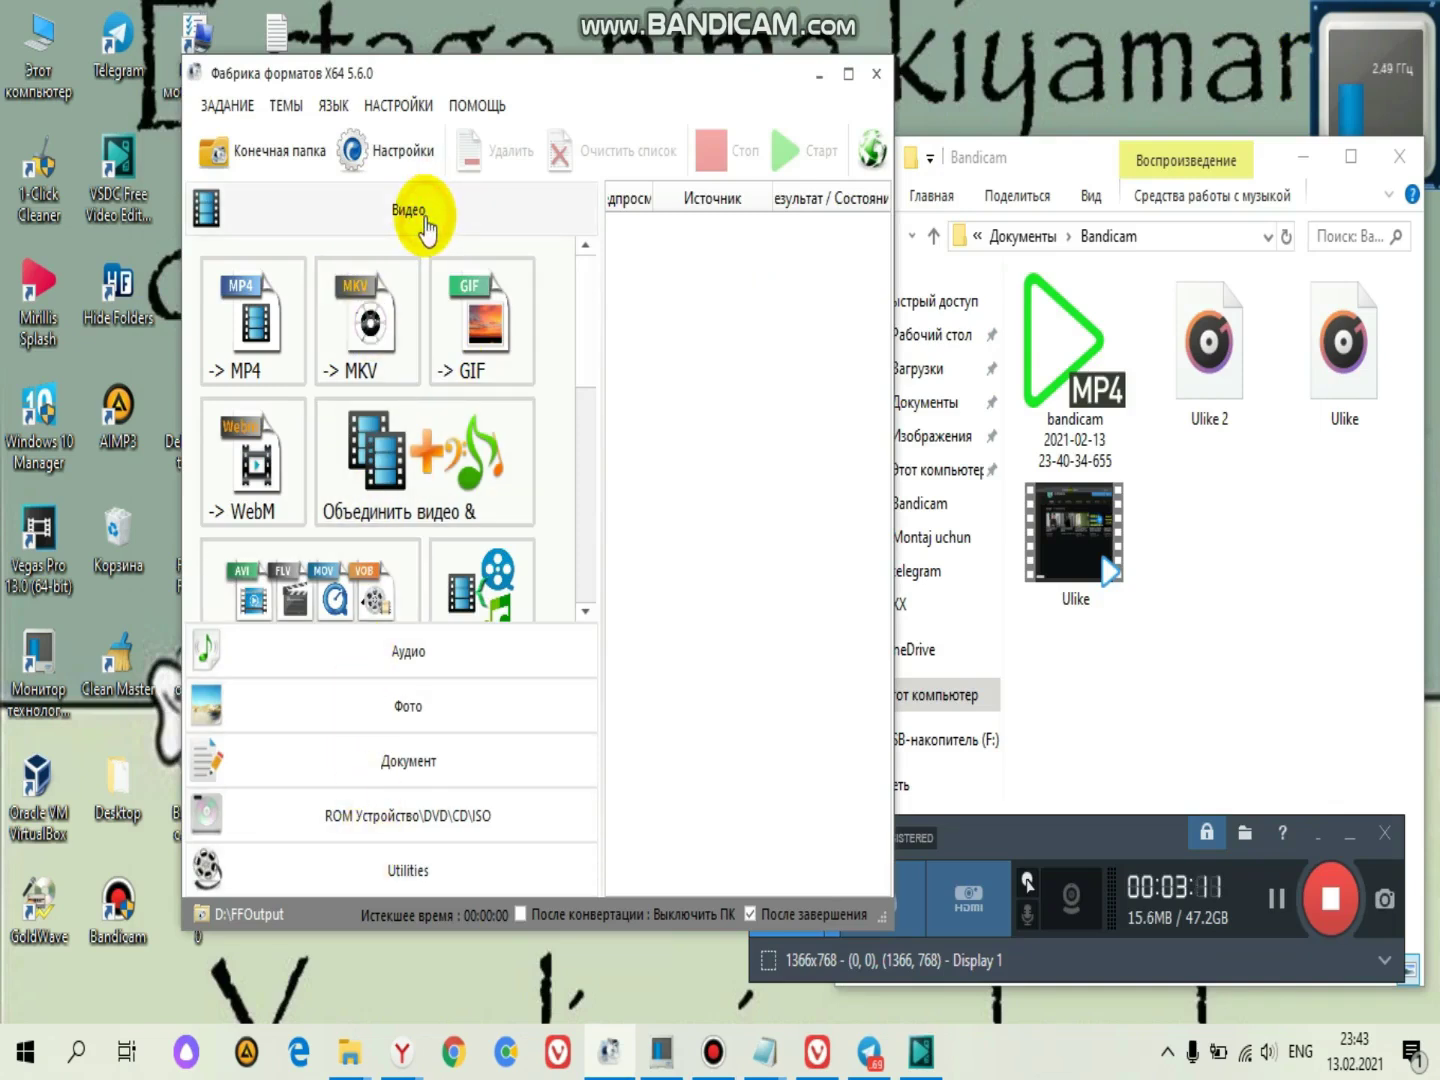
Open the audio joining tool (Объединить аудио) from the audio functions
{"action": "left_click", "coordinate": [410, 654]}
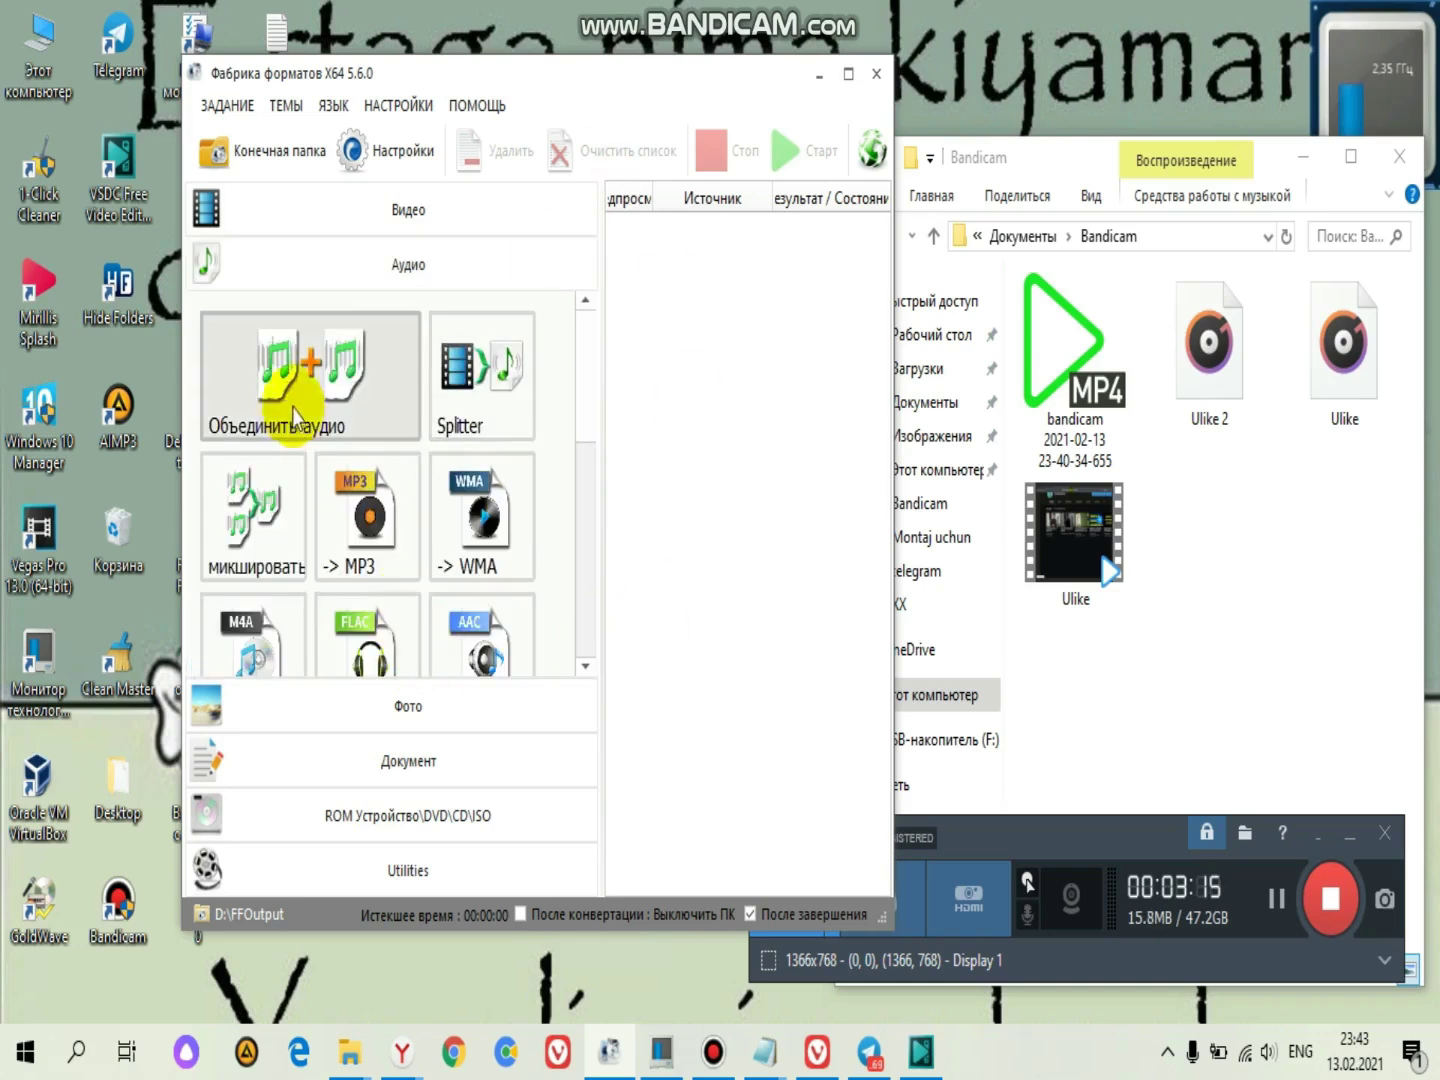
{"action": "left_click", "coordinate": [386, 218]}
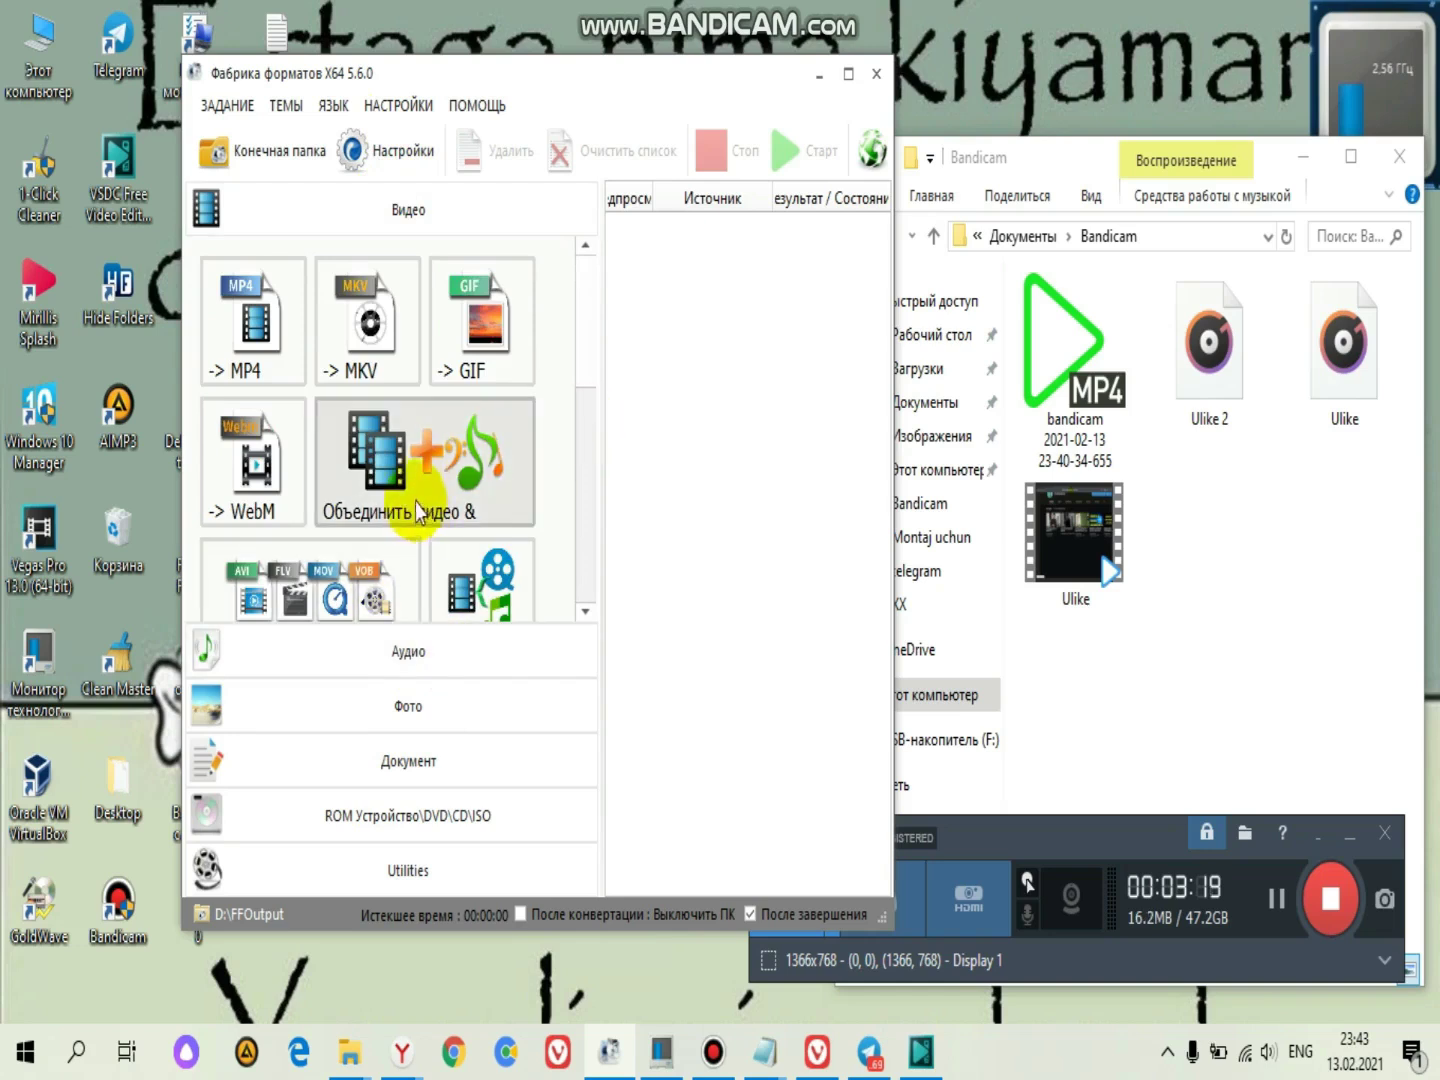
{"action": "left_click", "coordinate": [362, 662]}
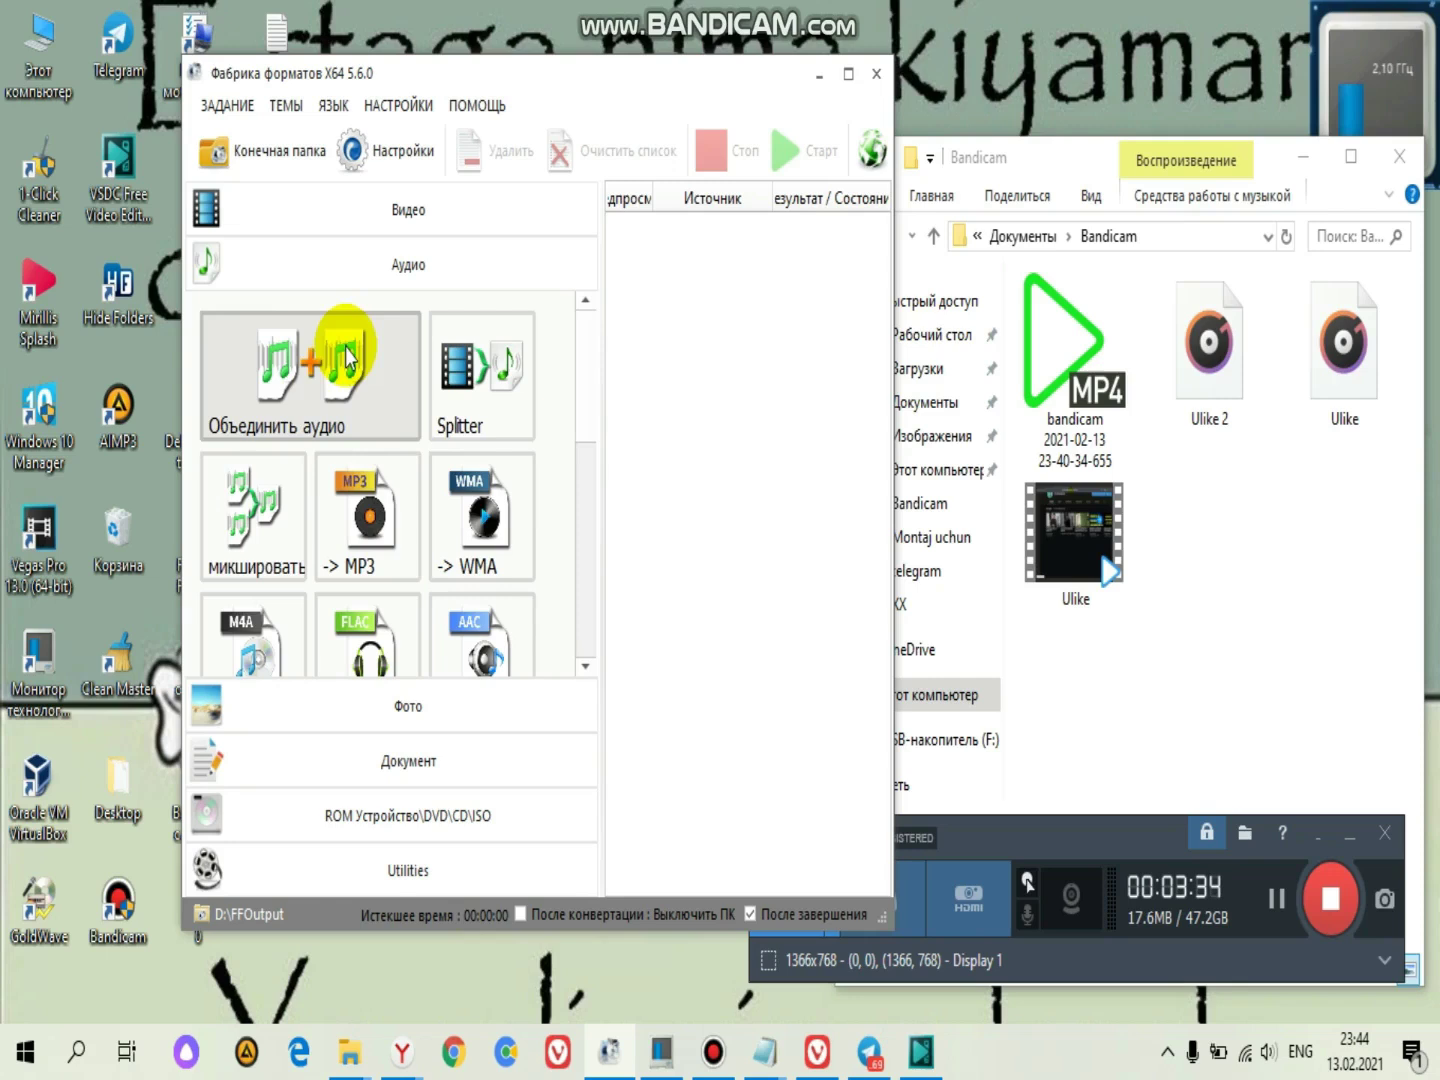
{"action": "left_click", "coordinate": [306, 395]}
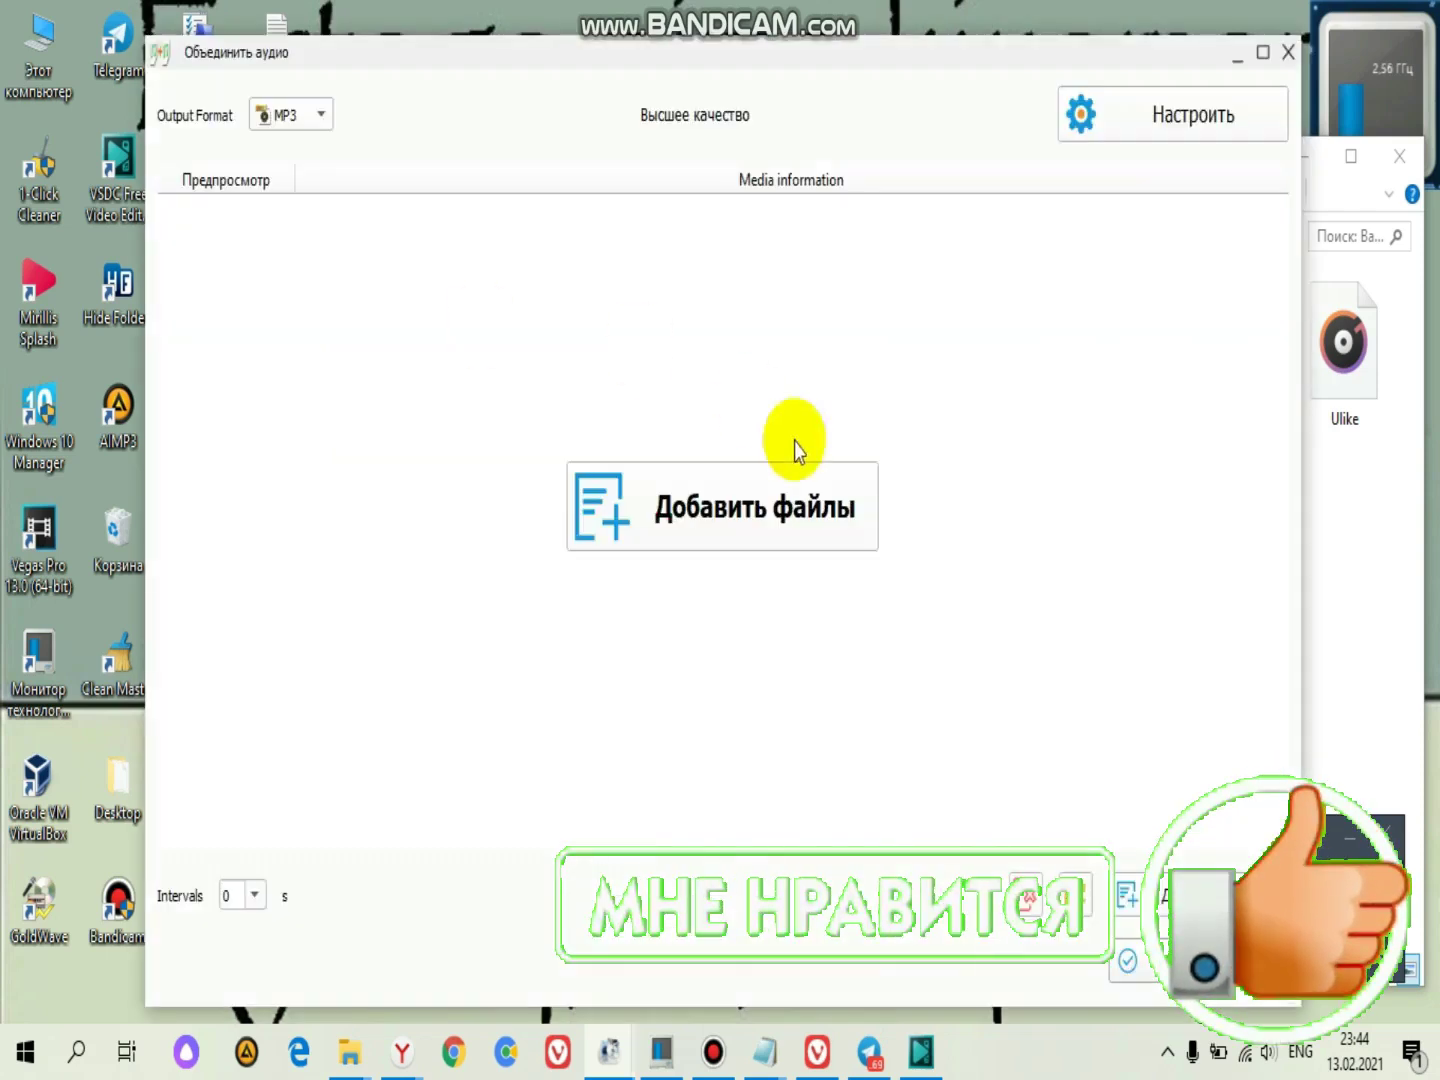
Look at the Ulike 2 and Ulike audio files in the Bandicam folder window and return to the audio joining tool
{"action": "left_click", "coordinate": [1338, 585]}
{"action": "left_click", "coordinate": [1237, 336]}
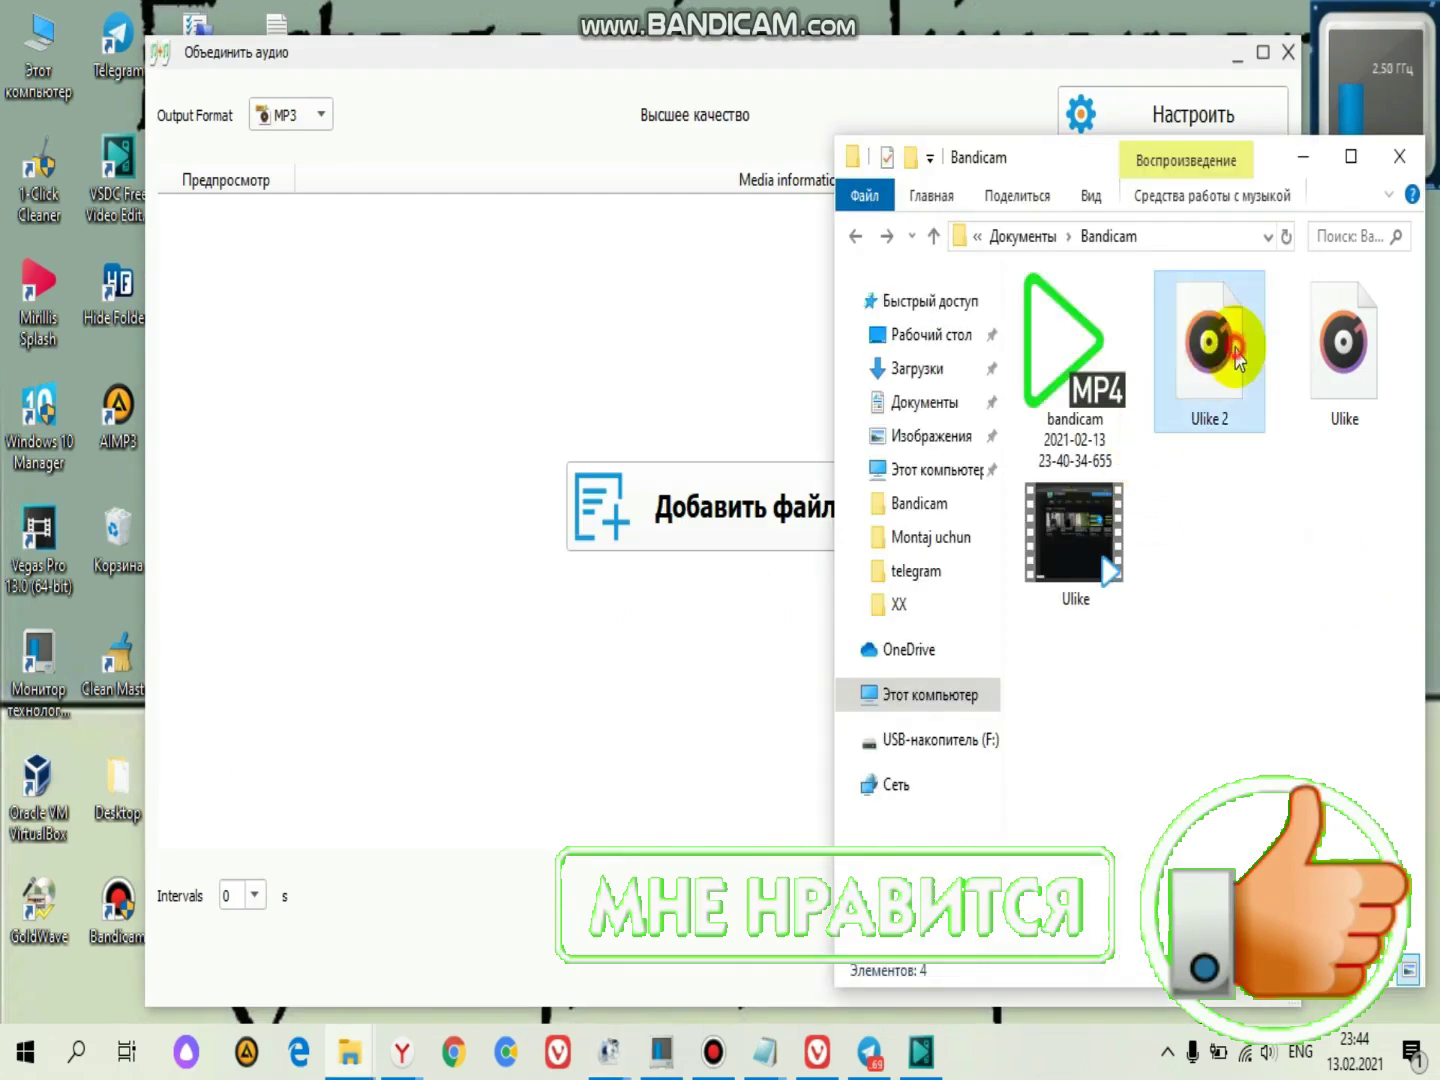
{"action": "left_click_drag", "start_coordinate": [779, 583], "coordinate": [1250, 398]}
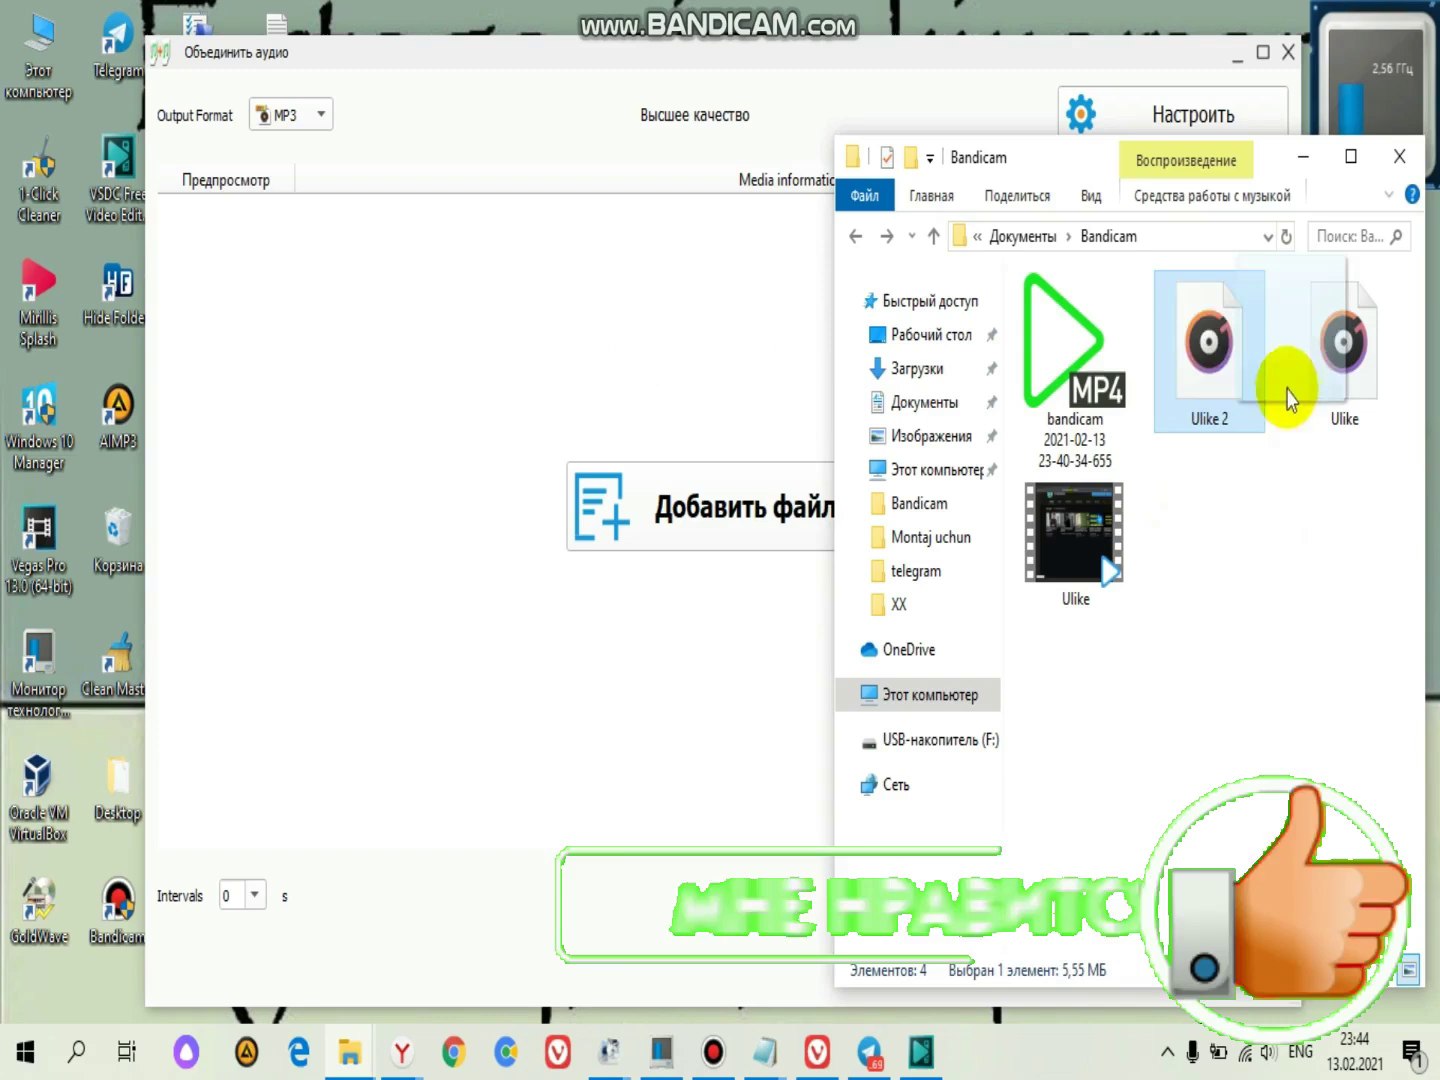
{"action": "left_click", "coordinate": [590, 600]}
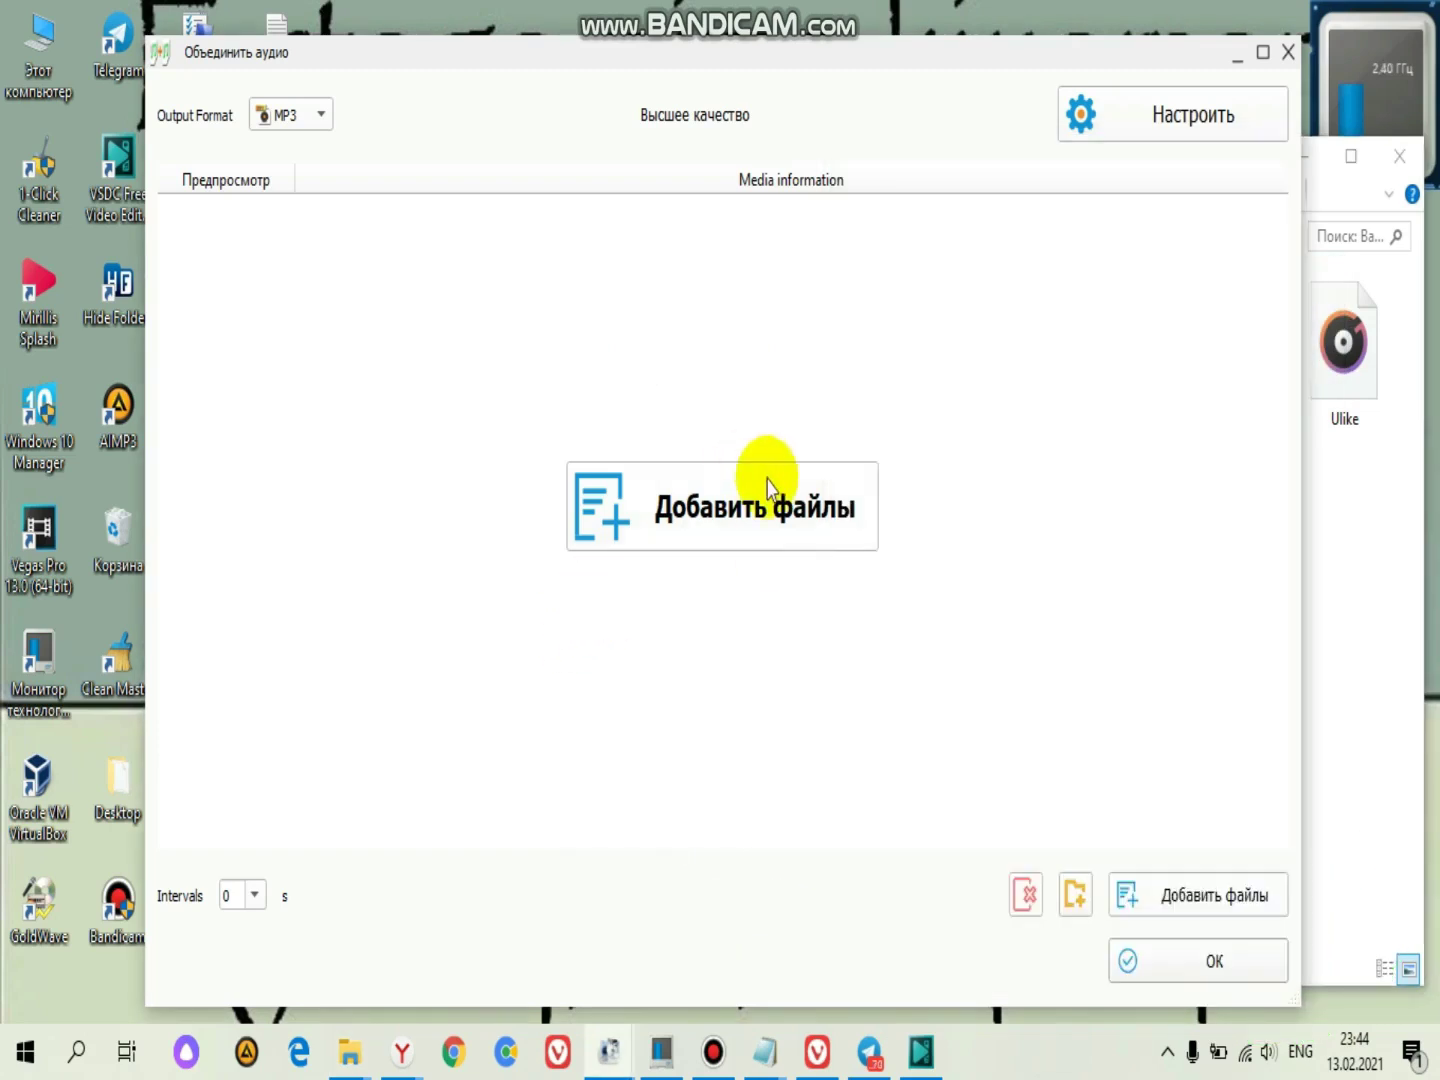
Add the audio file Ulike.mp3 from the Bandicam folder in Documents to the join list
{"action": "left_click", "coordinate": [720, 499]}
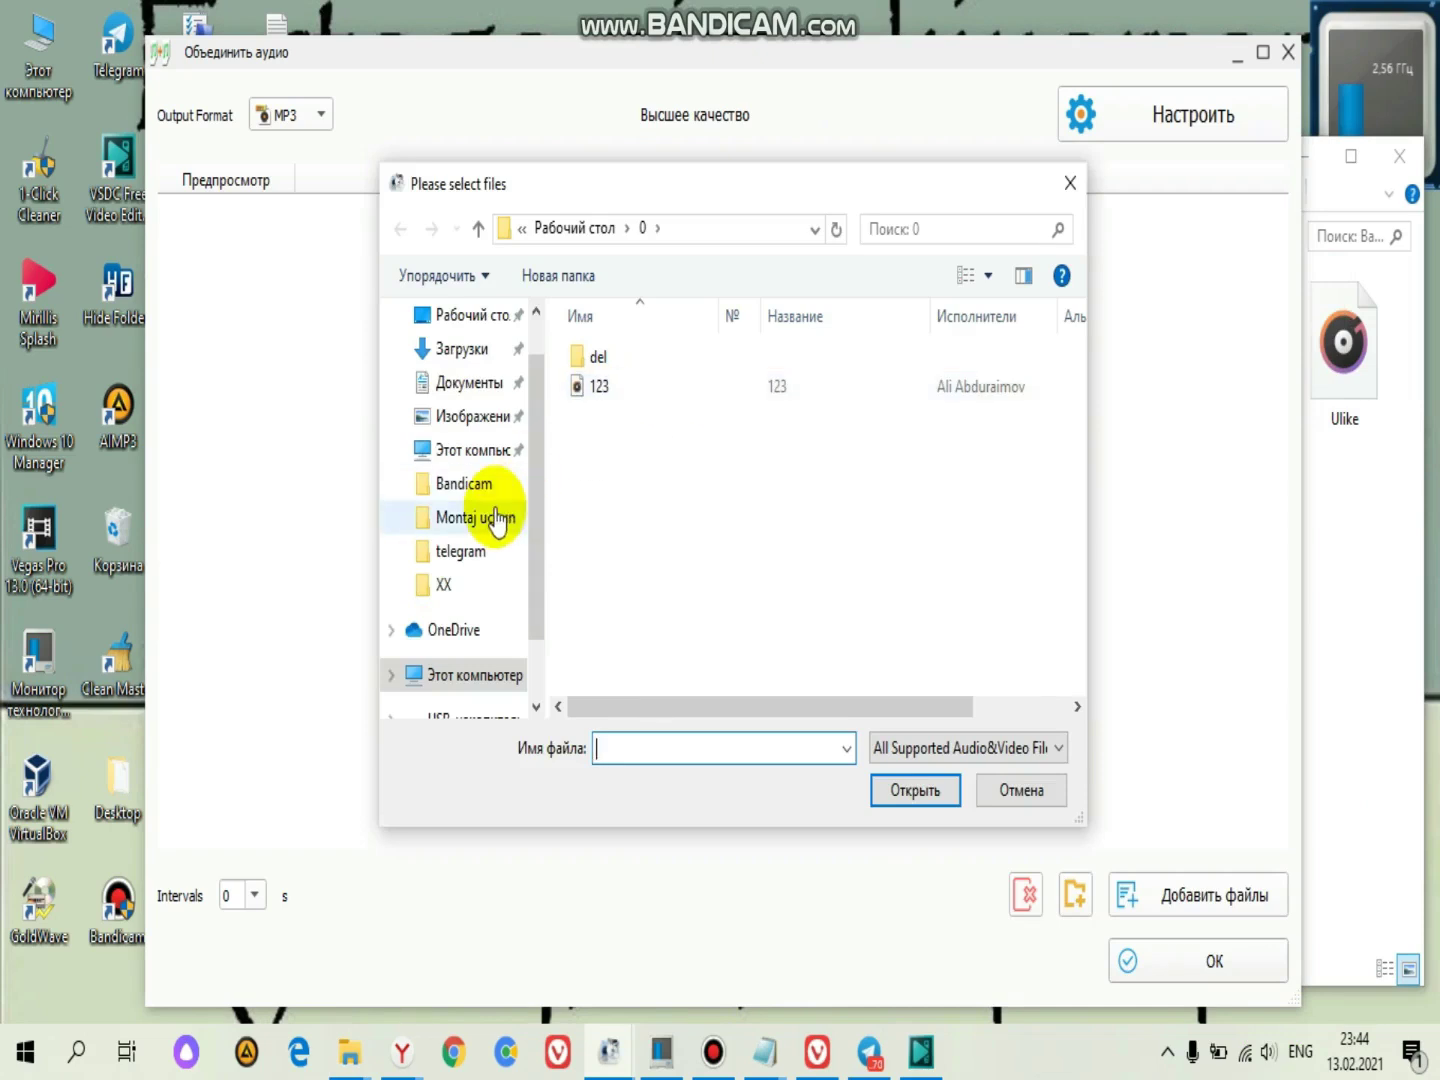
{"action": "left_click", "coordinate": [460, 383]}
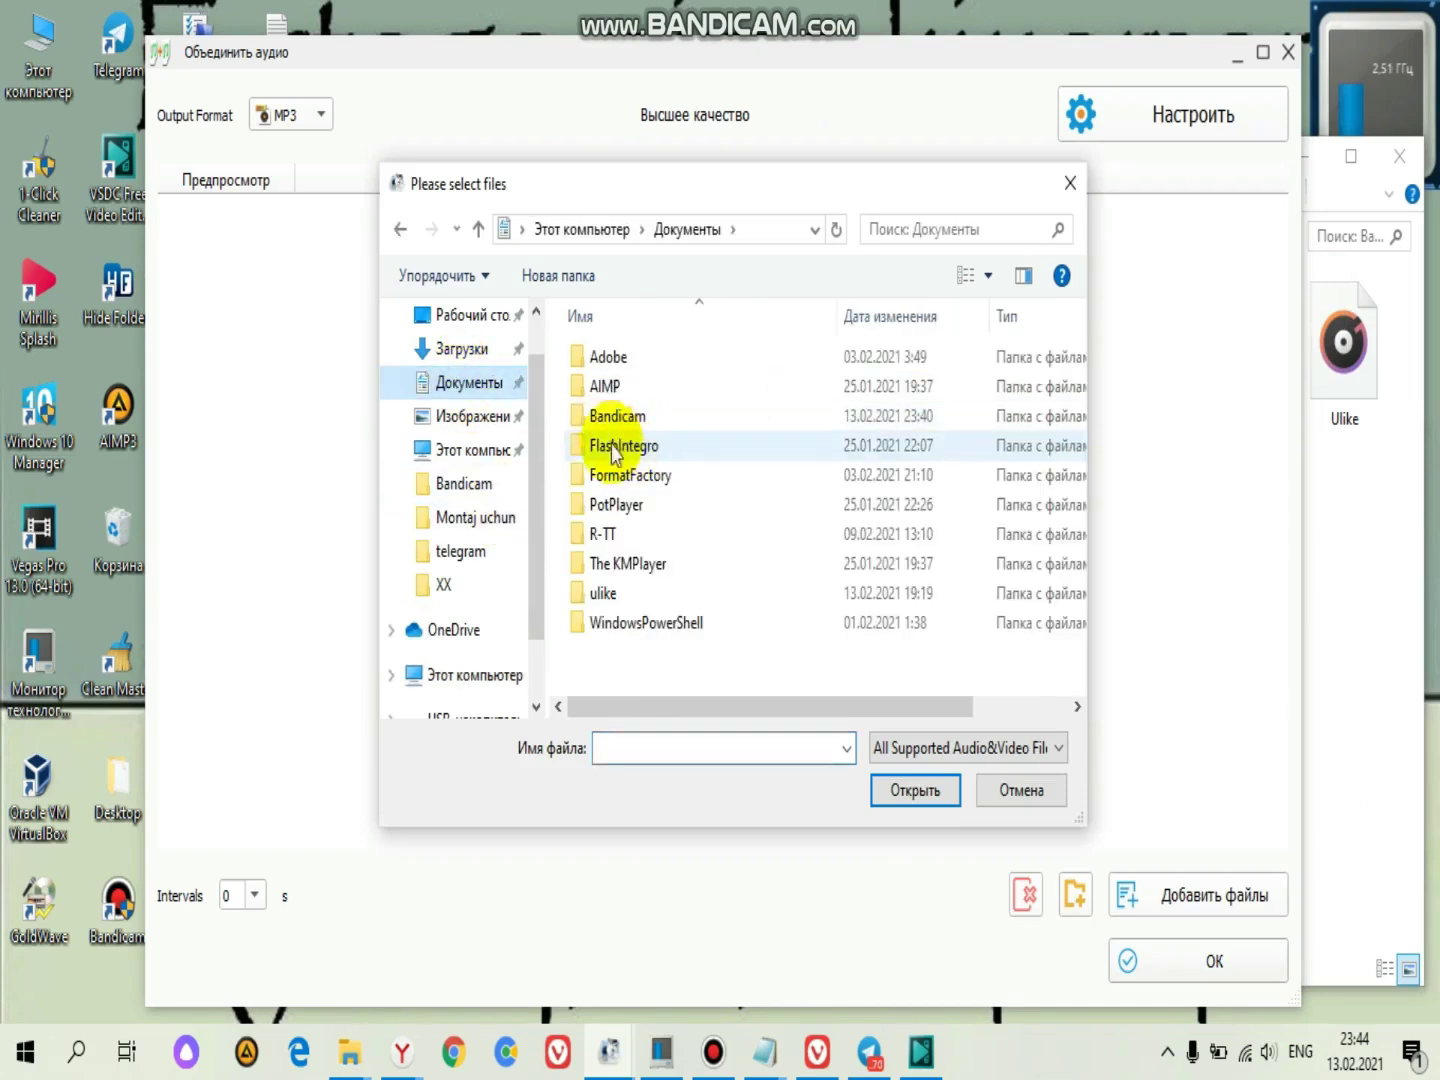
{"action": "double_click", "coordinate": [632, 411]}
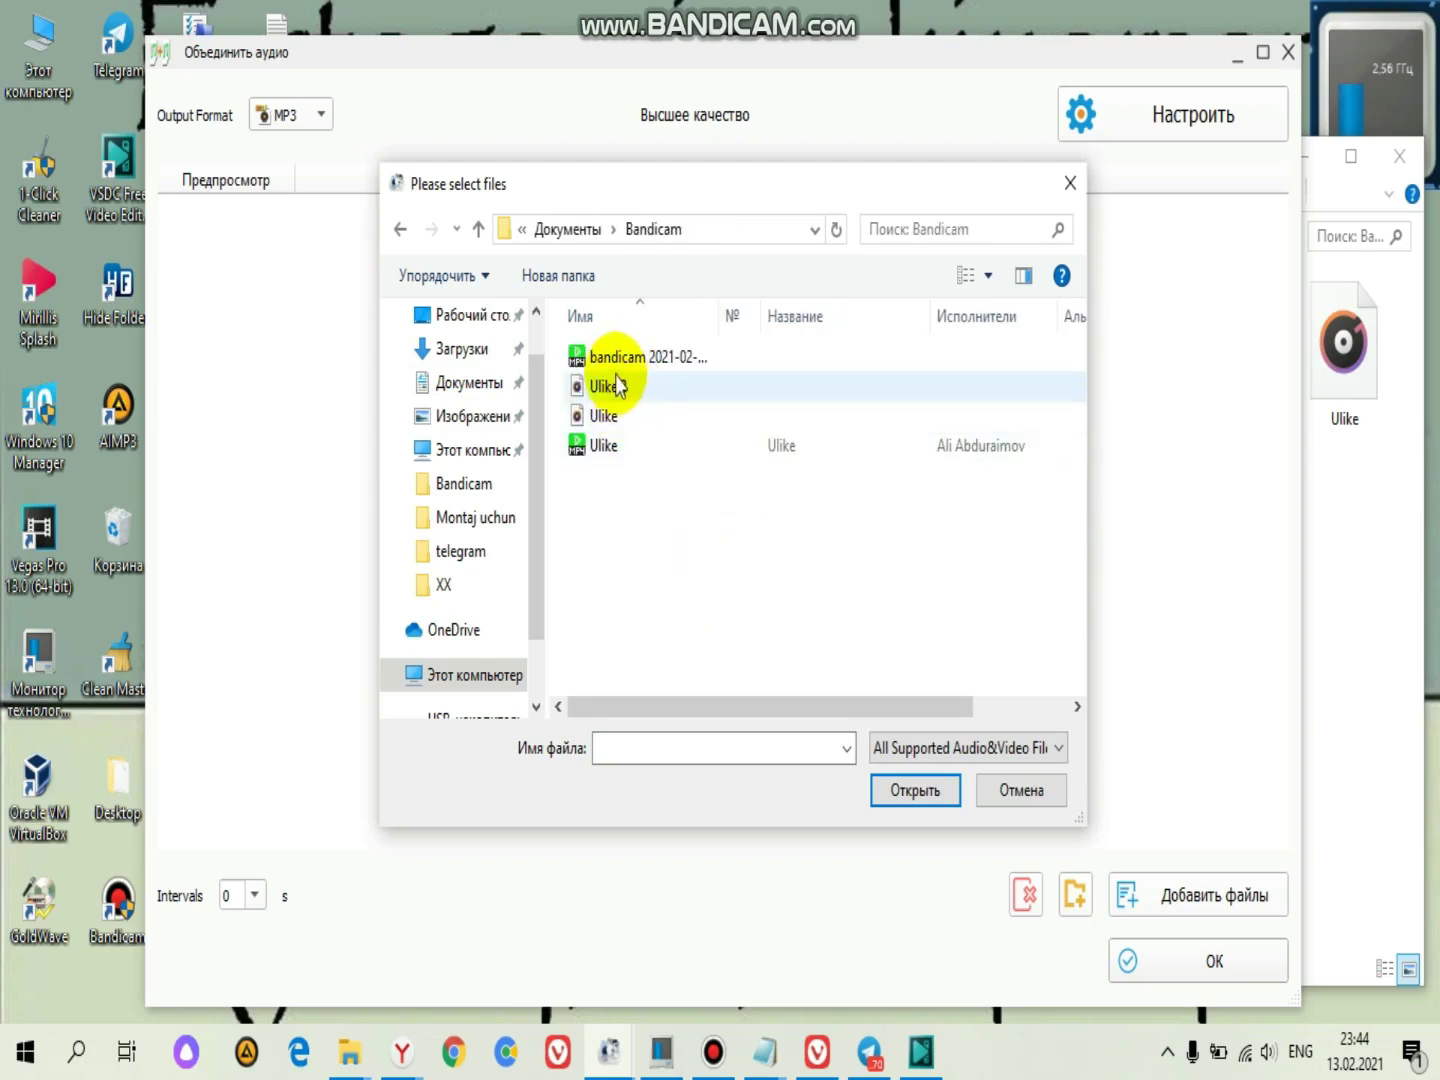
{"action": "left_click", "coordinate": [600, 415]}
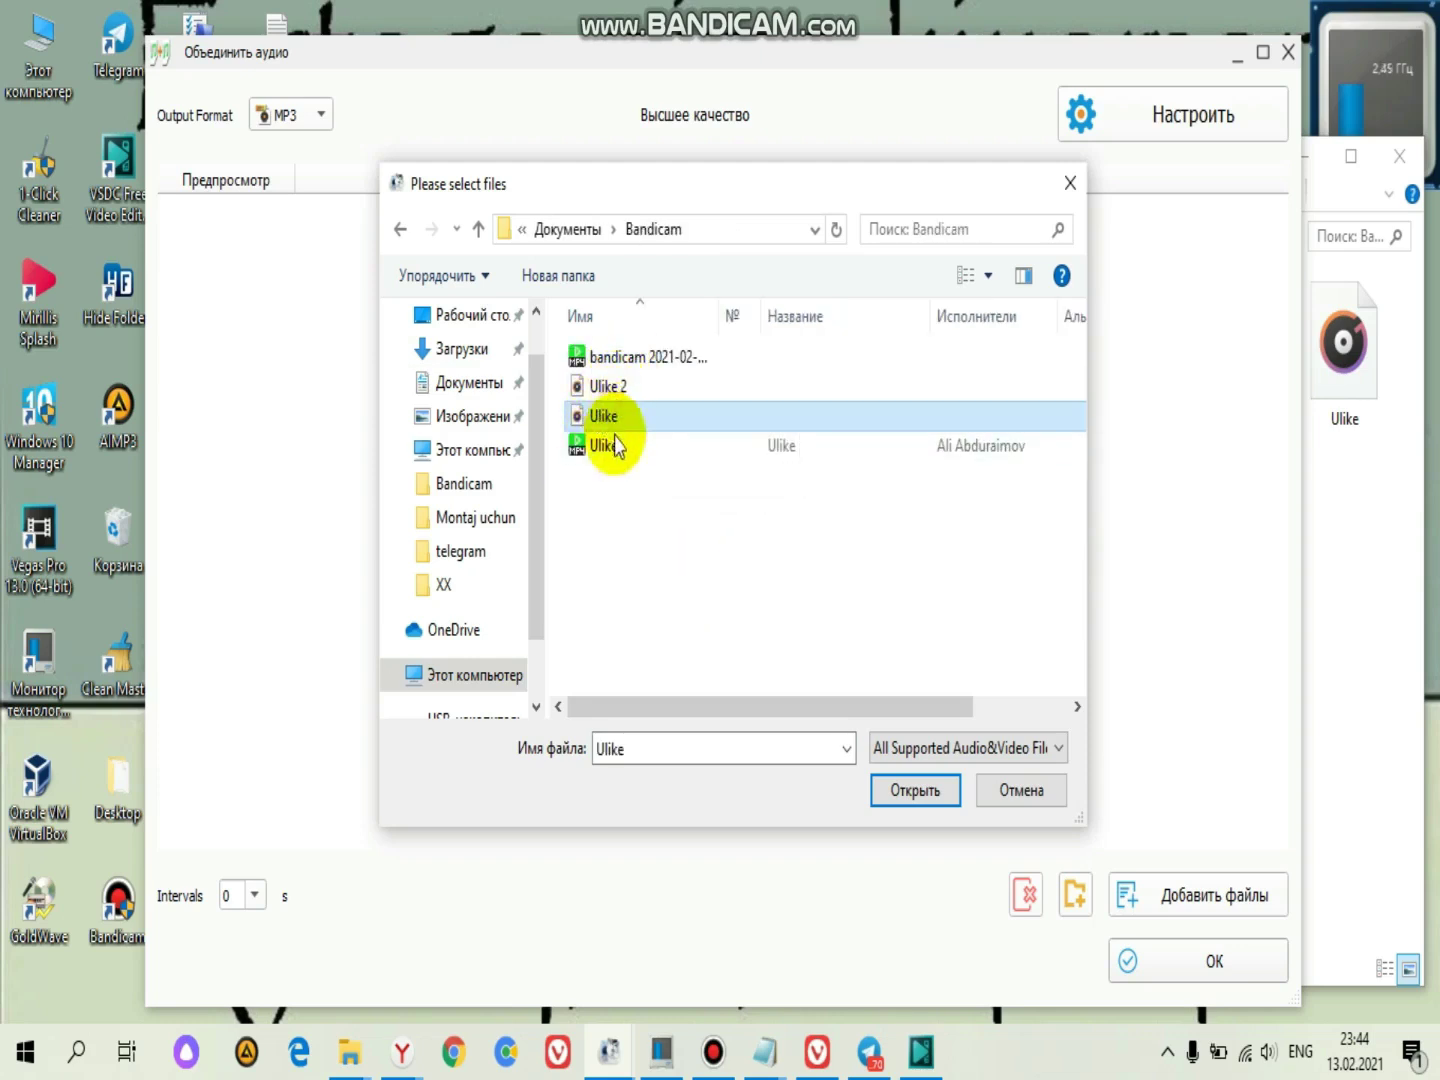
{"action": "left_click", "coordinate": [900, 788]}
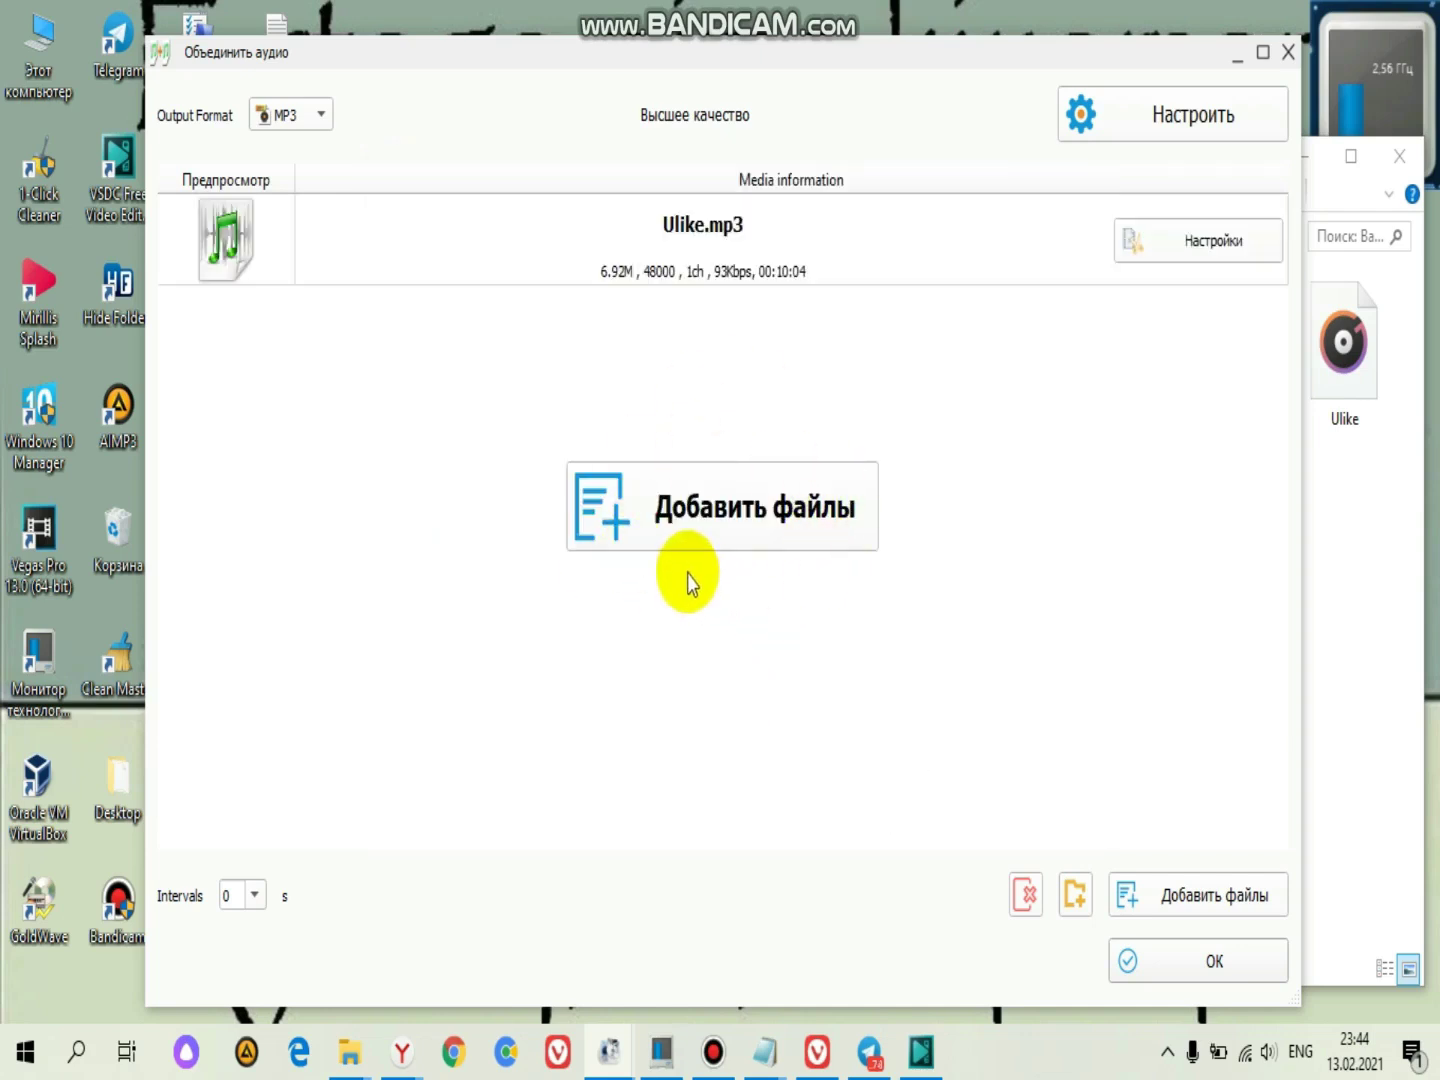
Add the audio file Ulike 2.mp3 from the Bandicam folder as the second item to join
{"action": "left_click", "coordinate": [706, 513]}
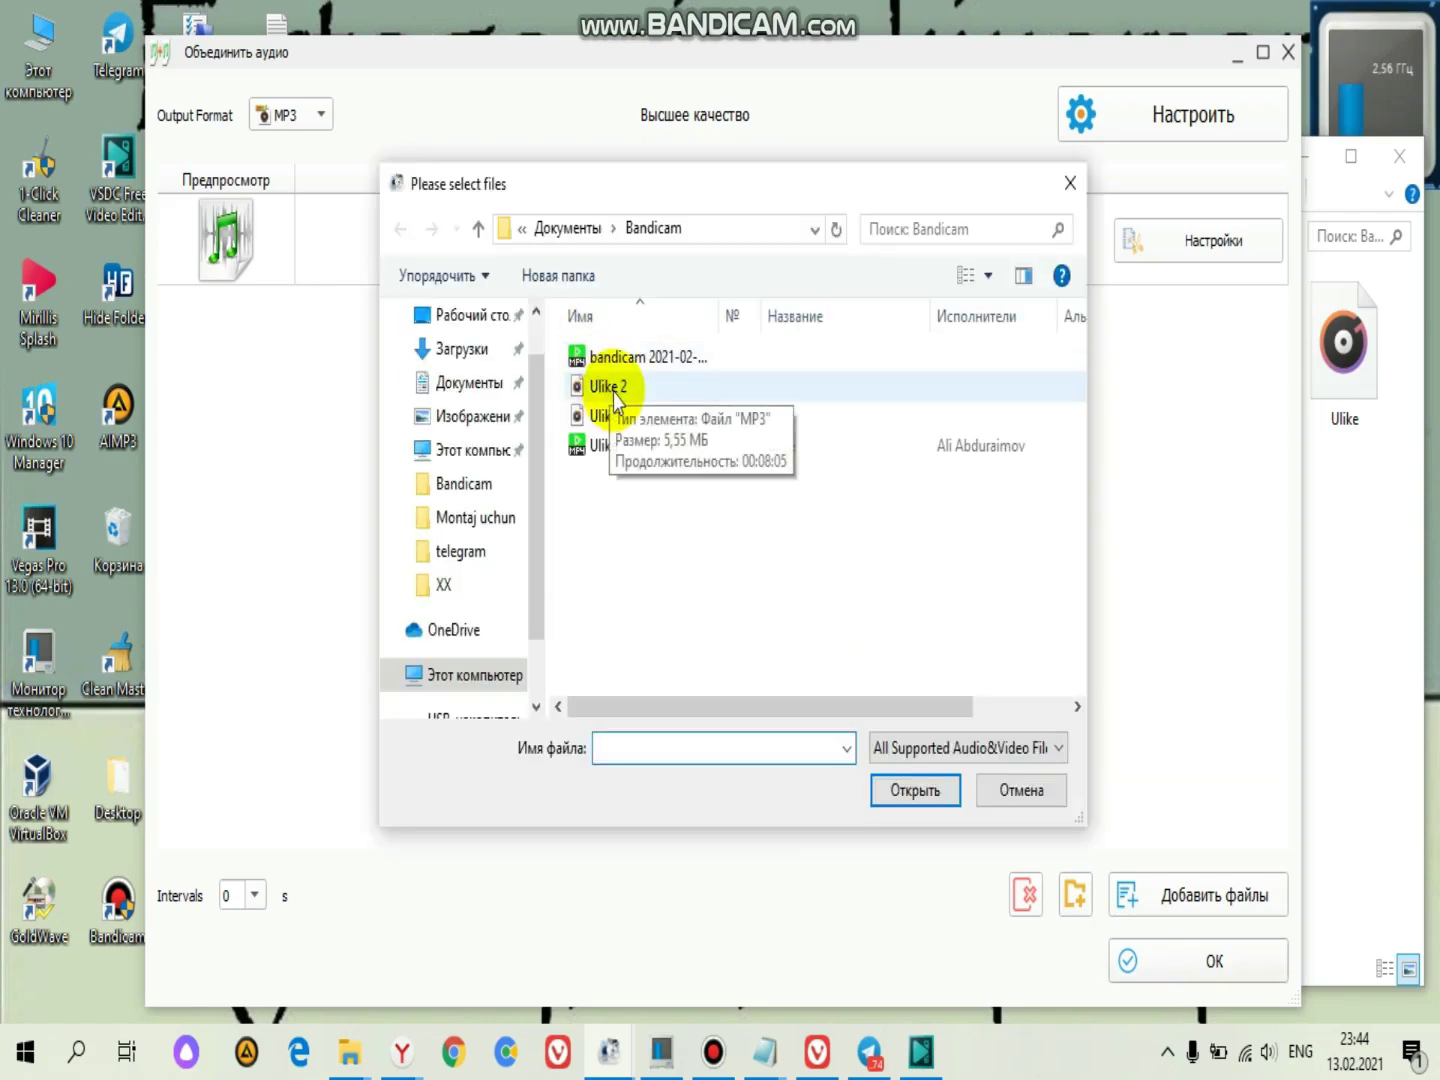
{"action": "left_click", "coordinate": [620, 395]}
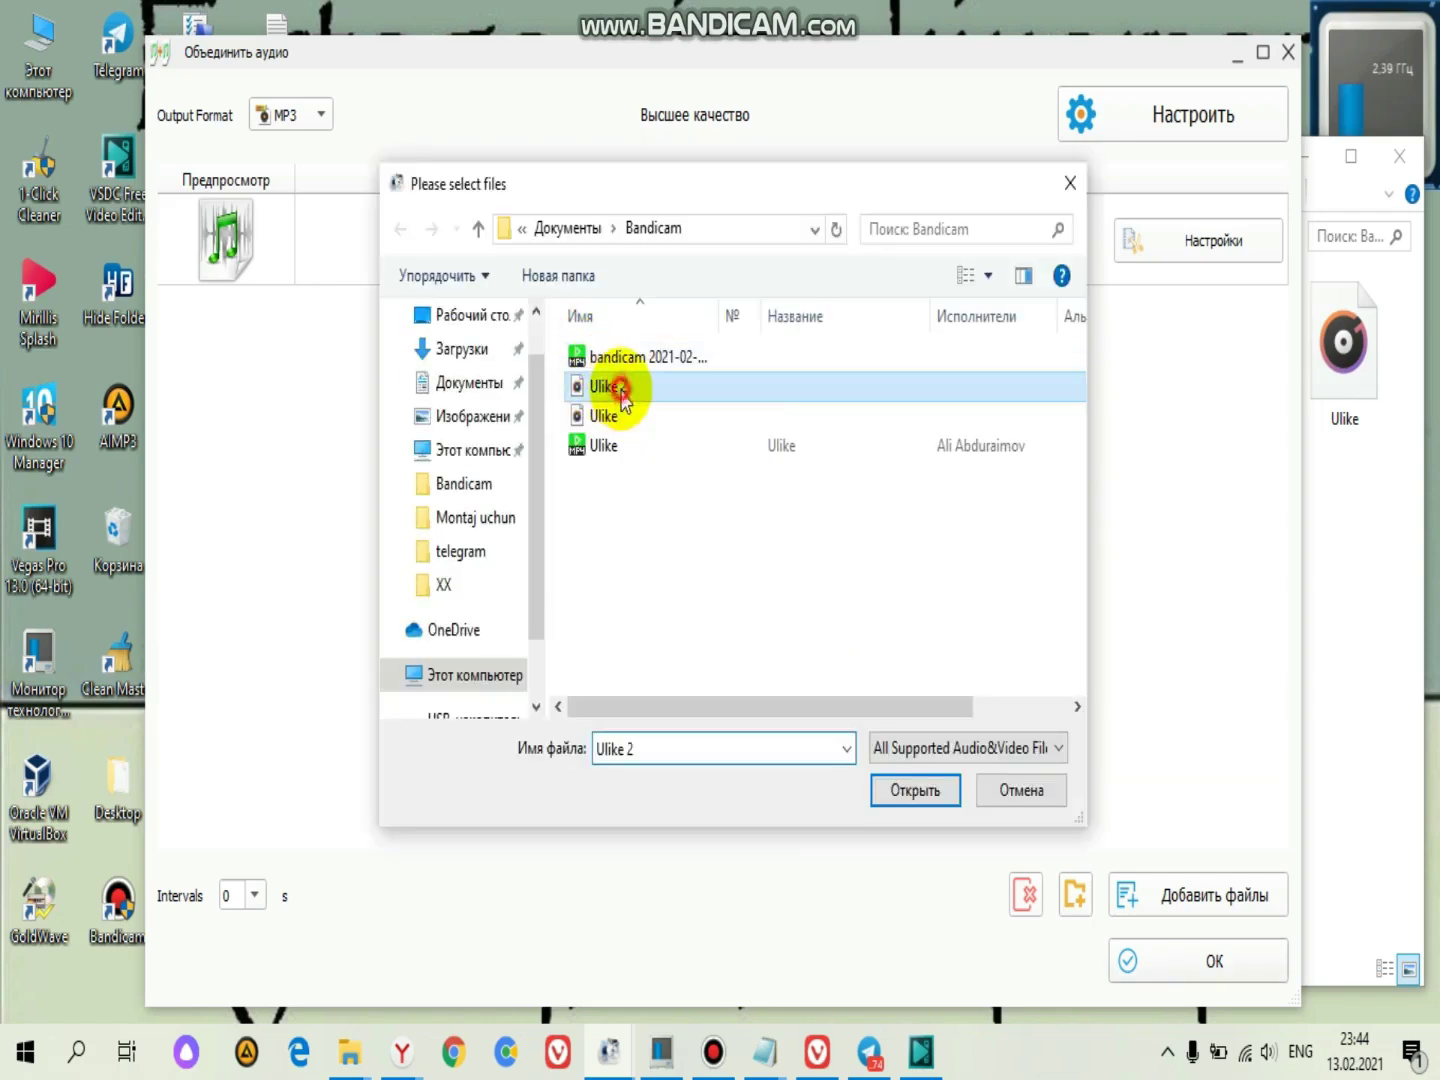
{"action": "left_click", "coordinate": [928, 794]}
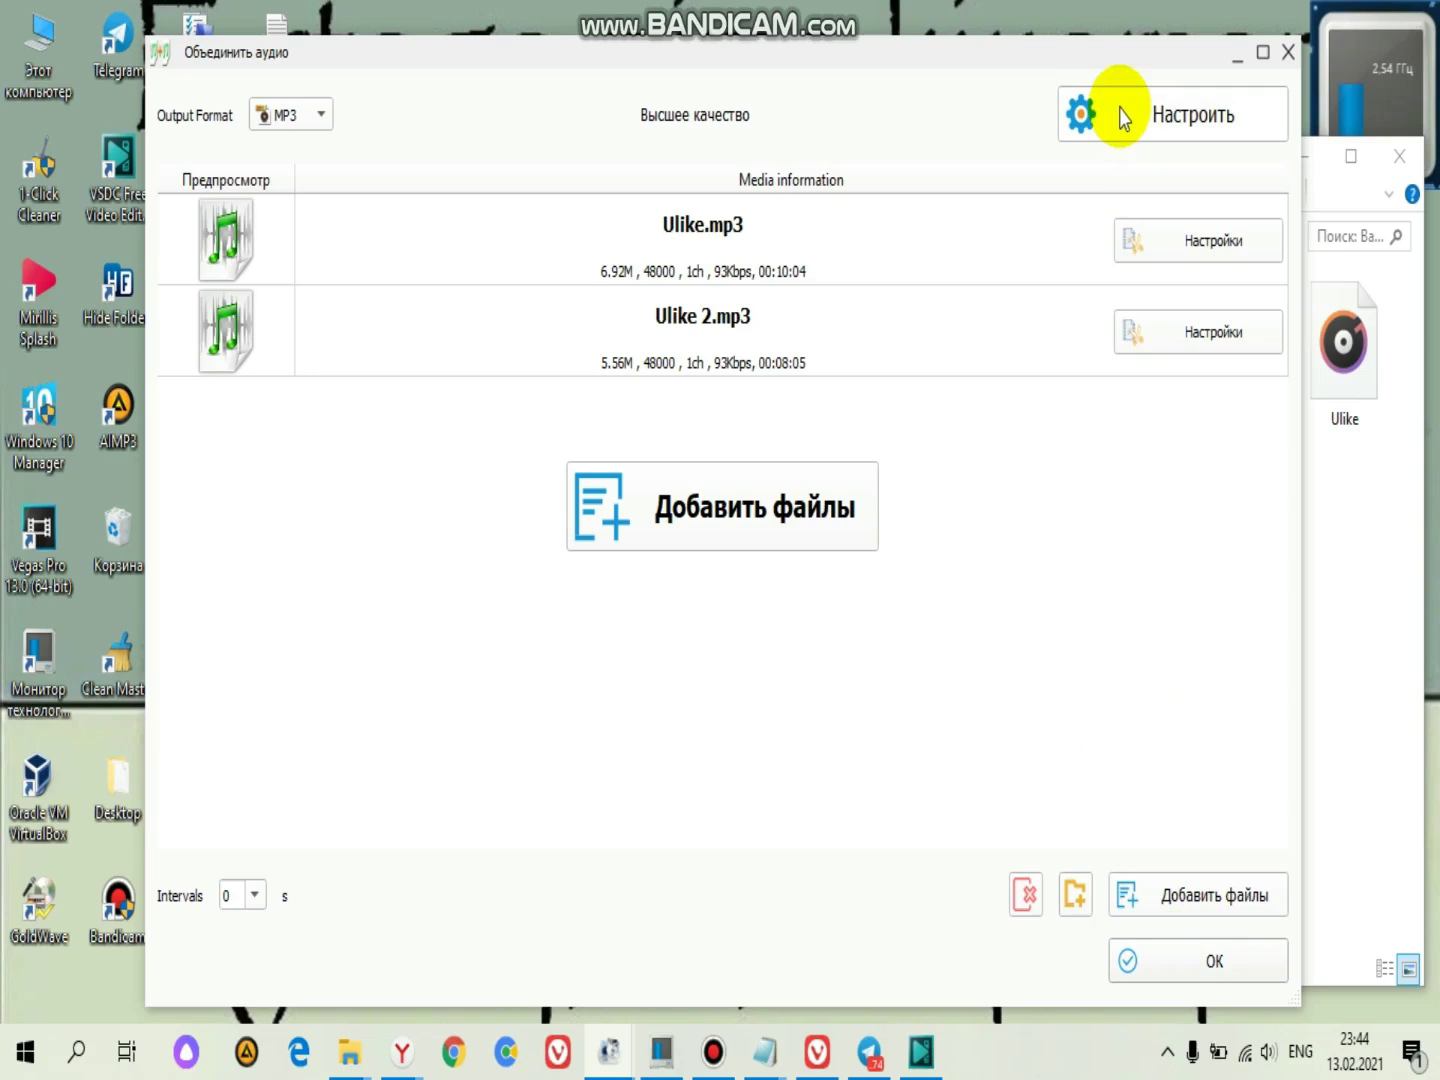
Review the available output formats and sound quality presets, keeping MP3 with Высшее качество for the joined audio
{"action": "left_click", "coordinate": [319, 112]}
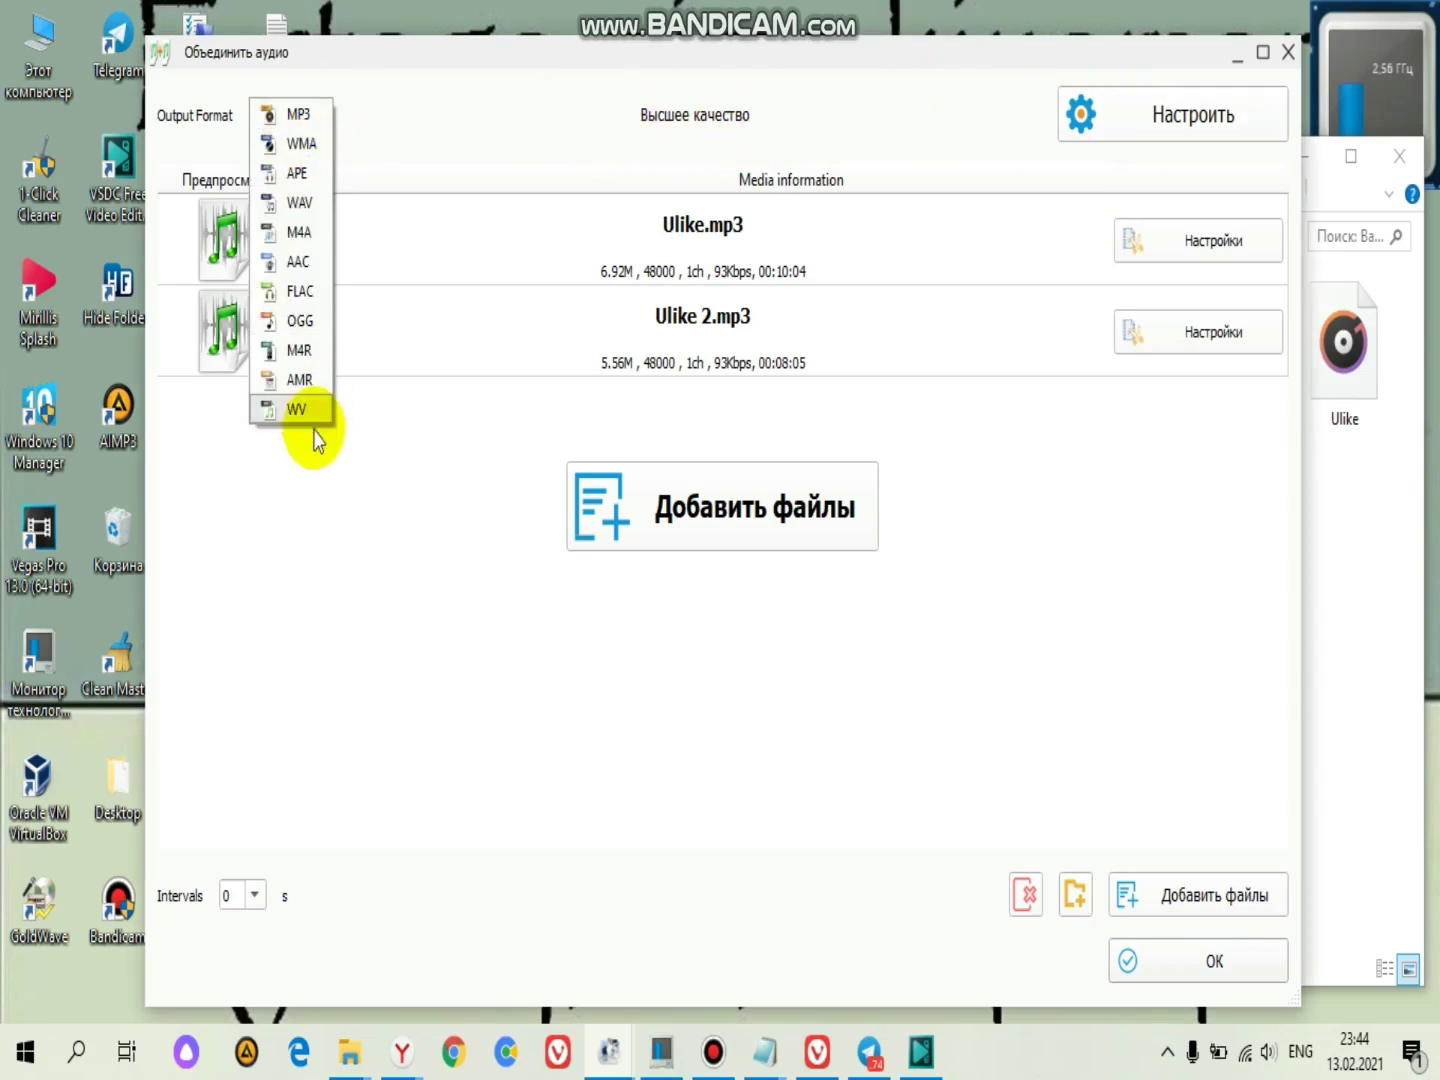
{"action": "left_click", "coordinate": [437, 136]}
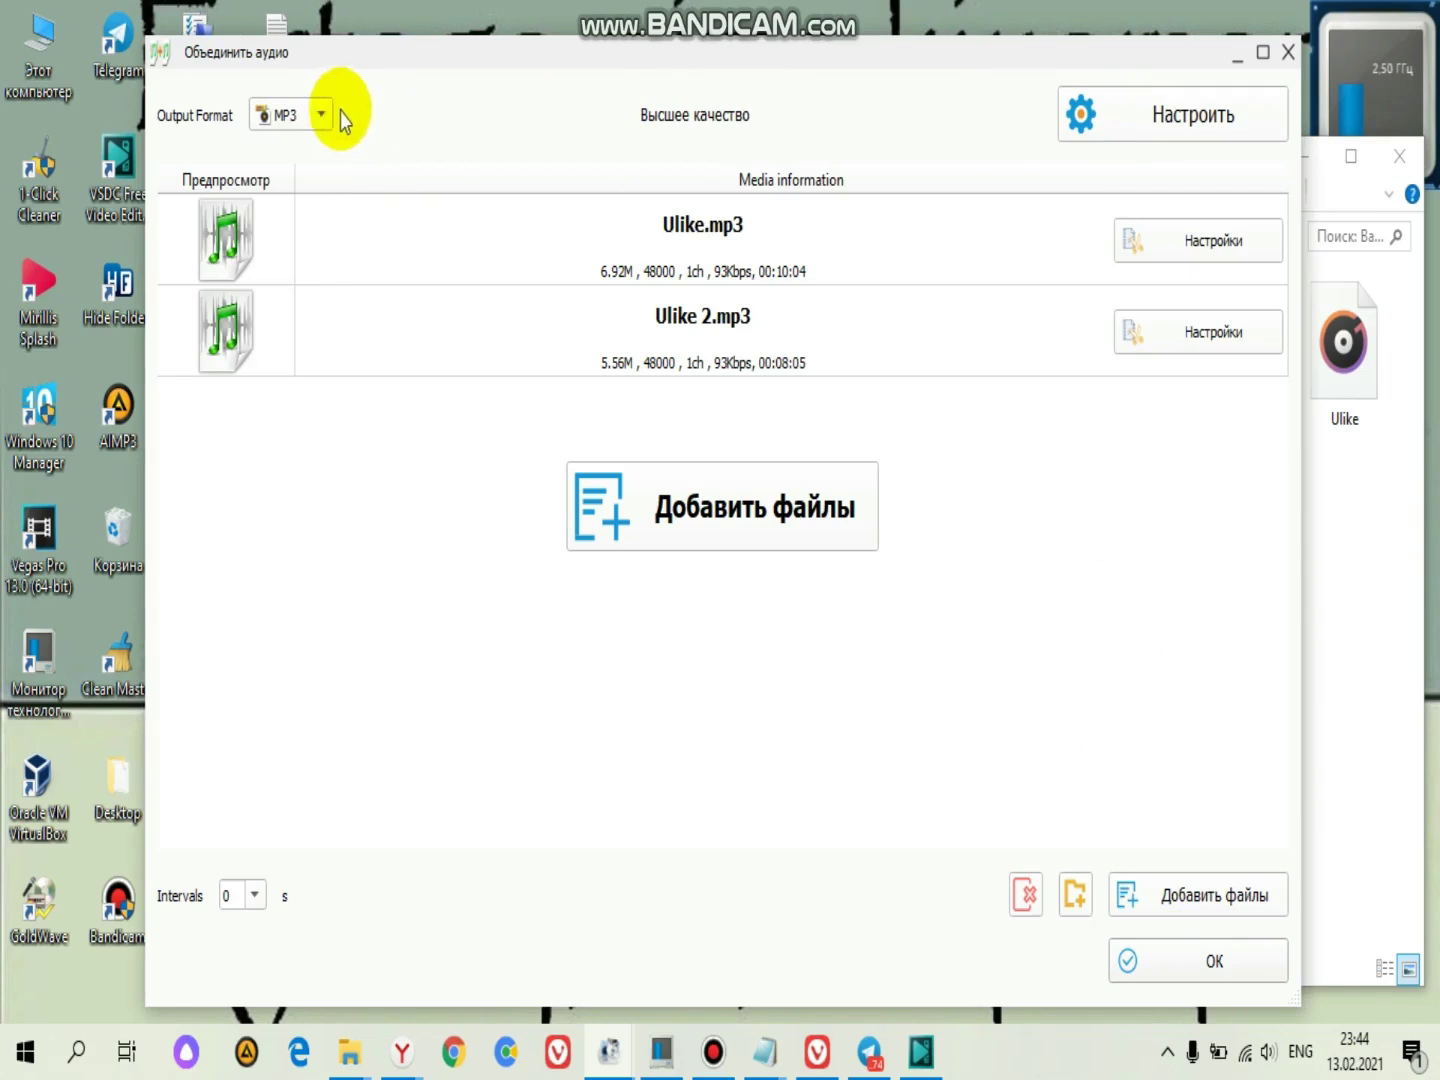
{"action": "left_click", "coordinate": [1124, 122]}
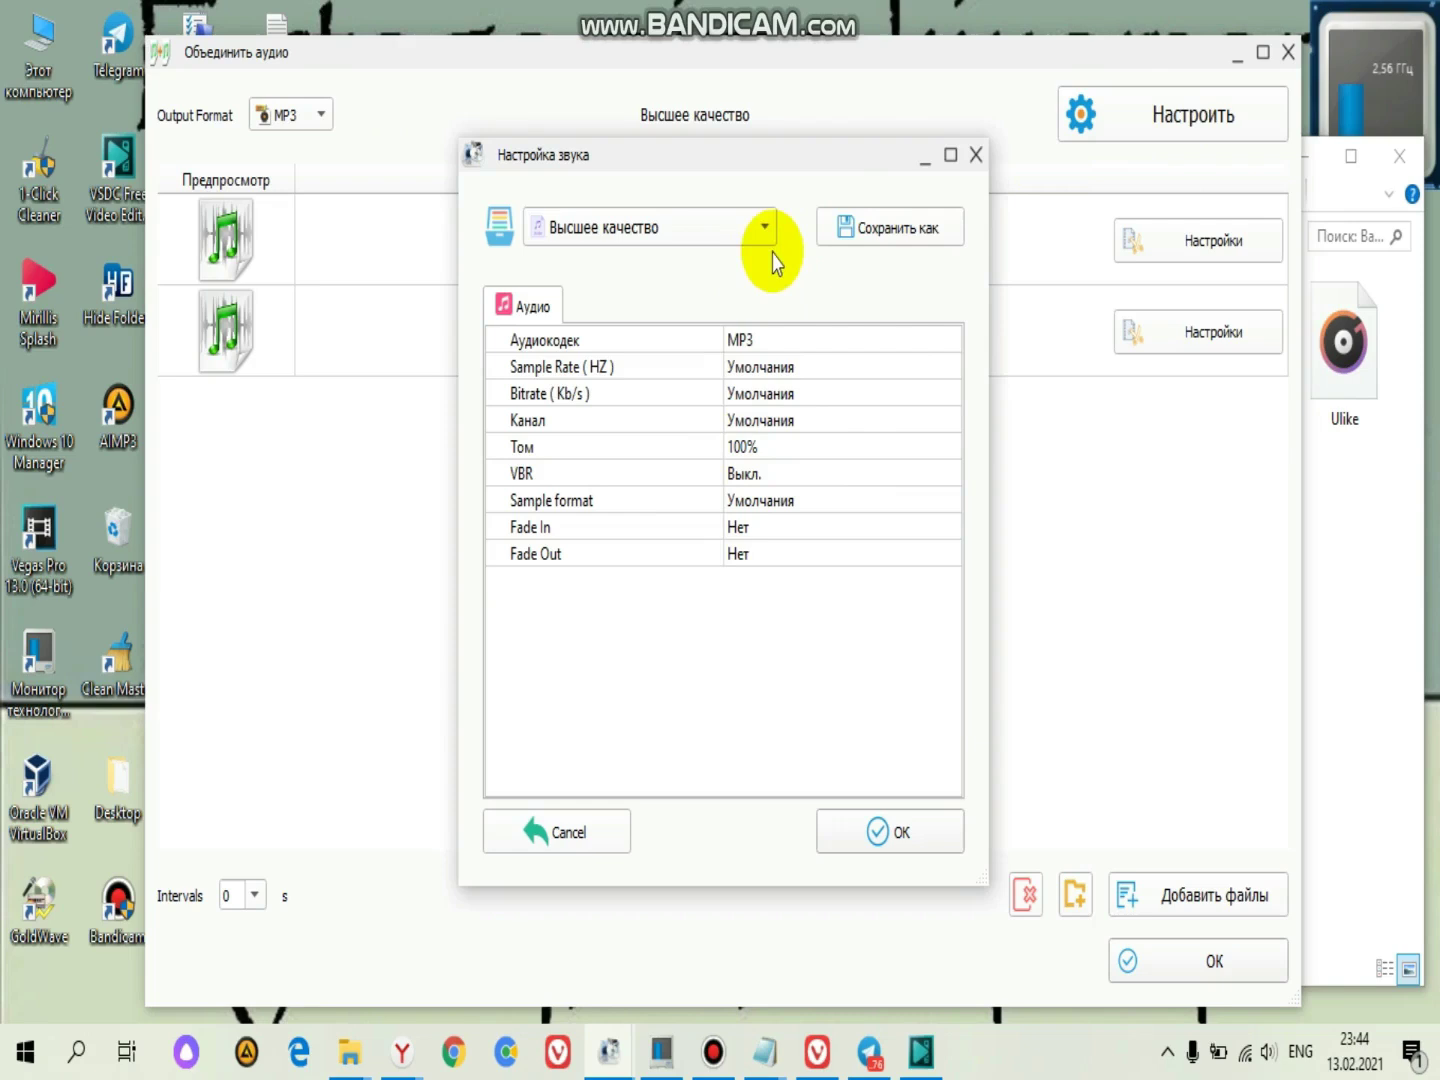
{"action": "left_click", "coordinate": [764, 240]}
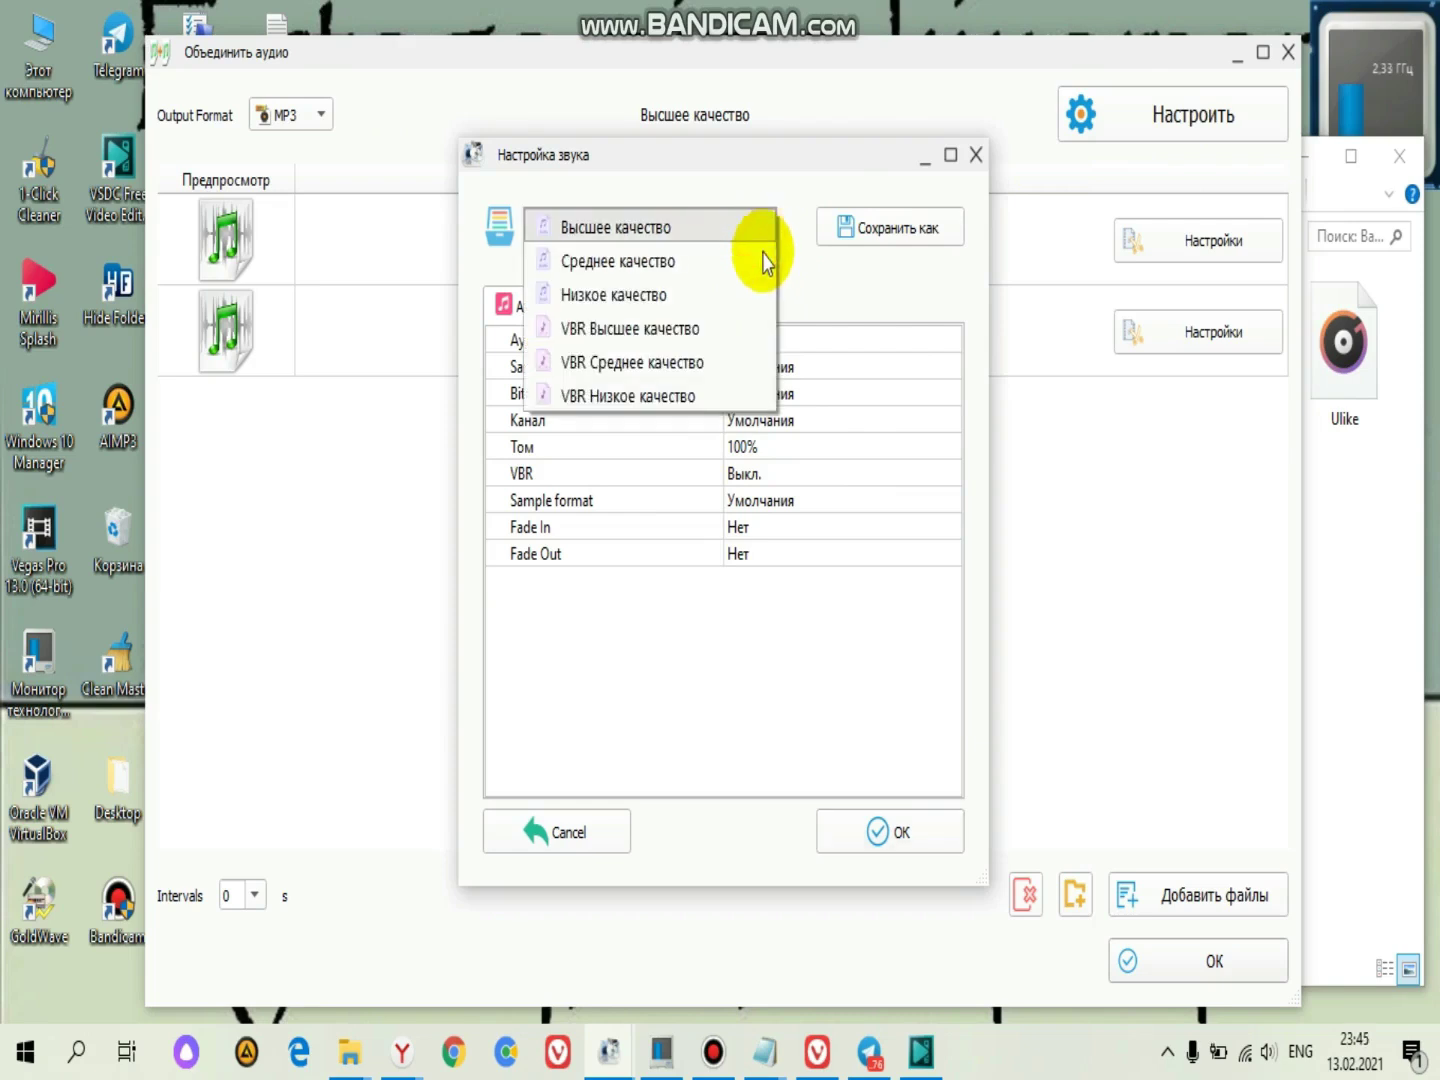
{"action": "left_click", "coordinate": [743, 162]}
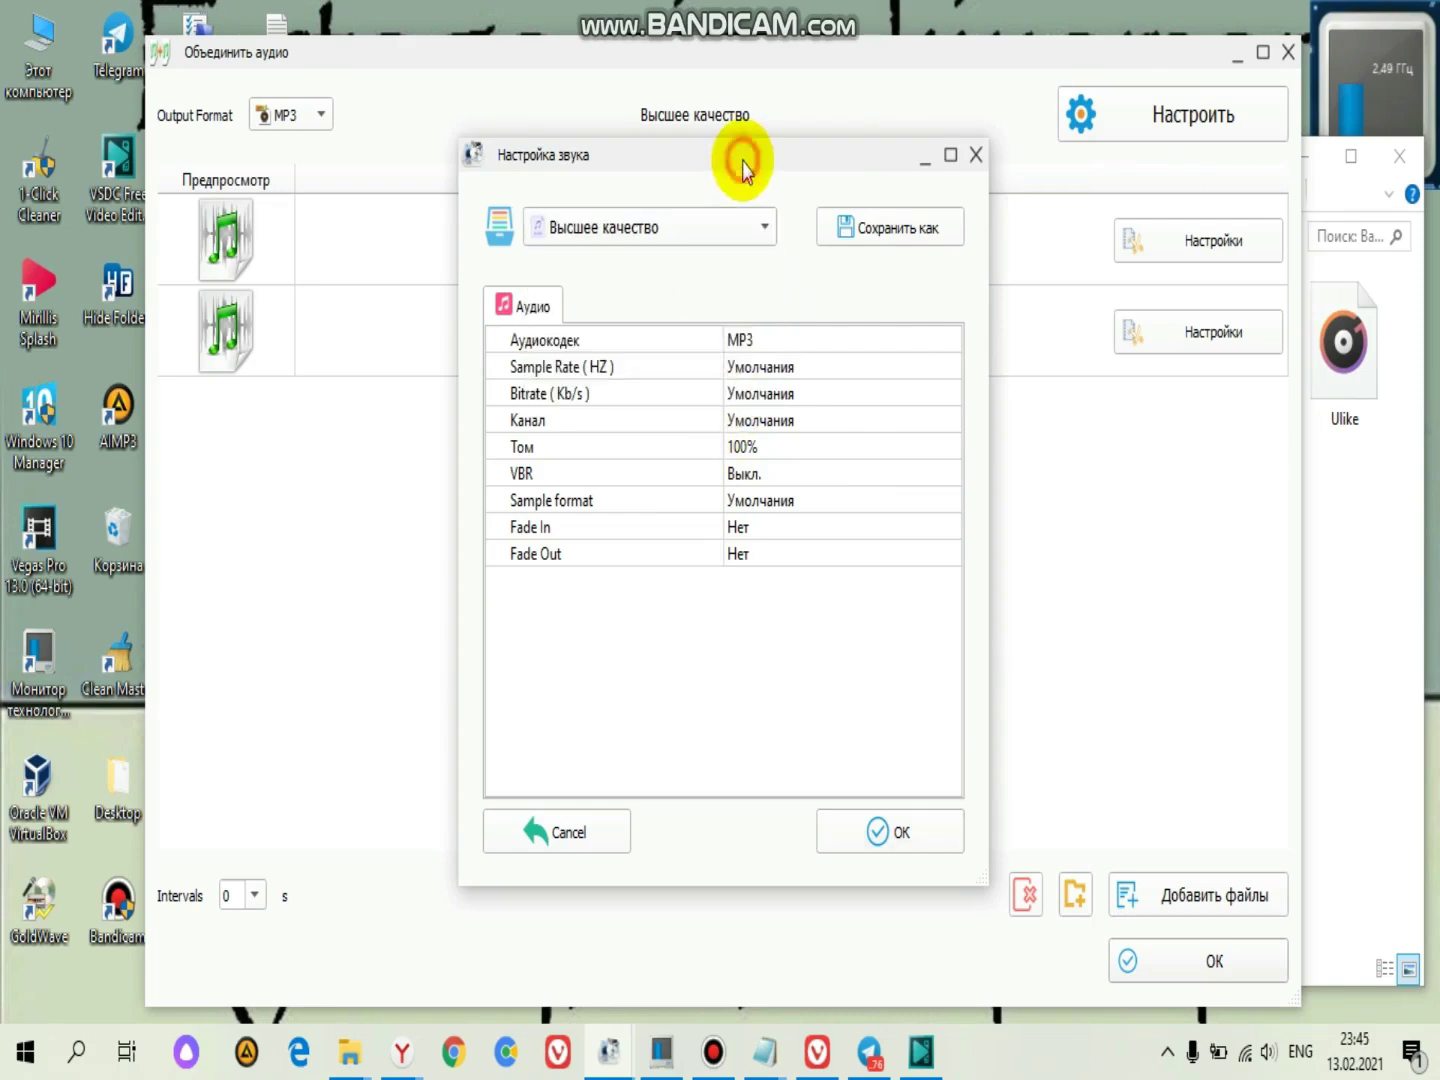
{"action": "left_click", "coordinate": [877, 840]}
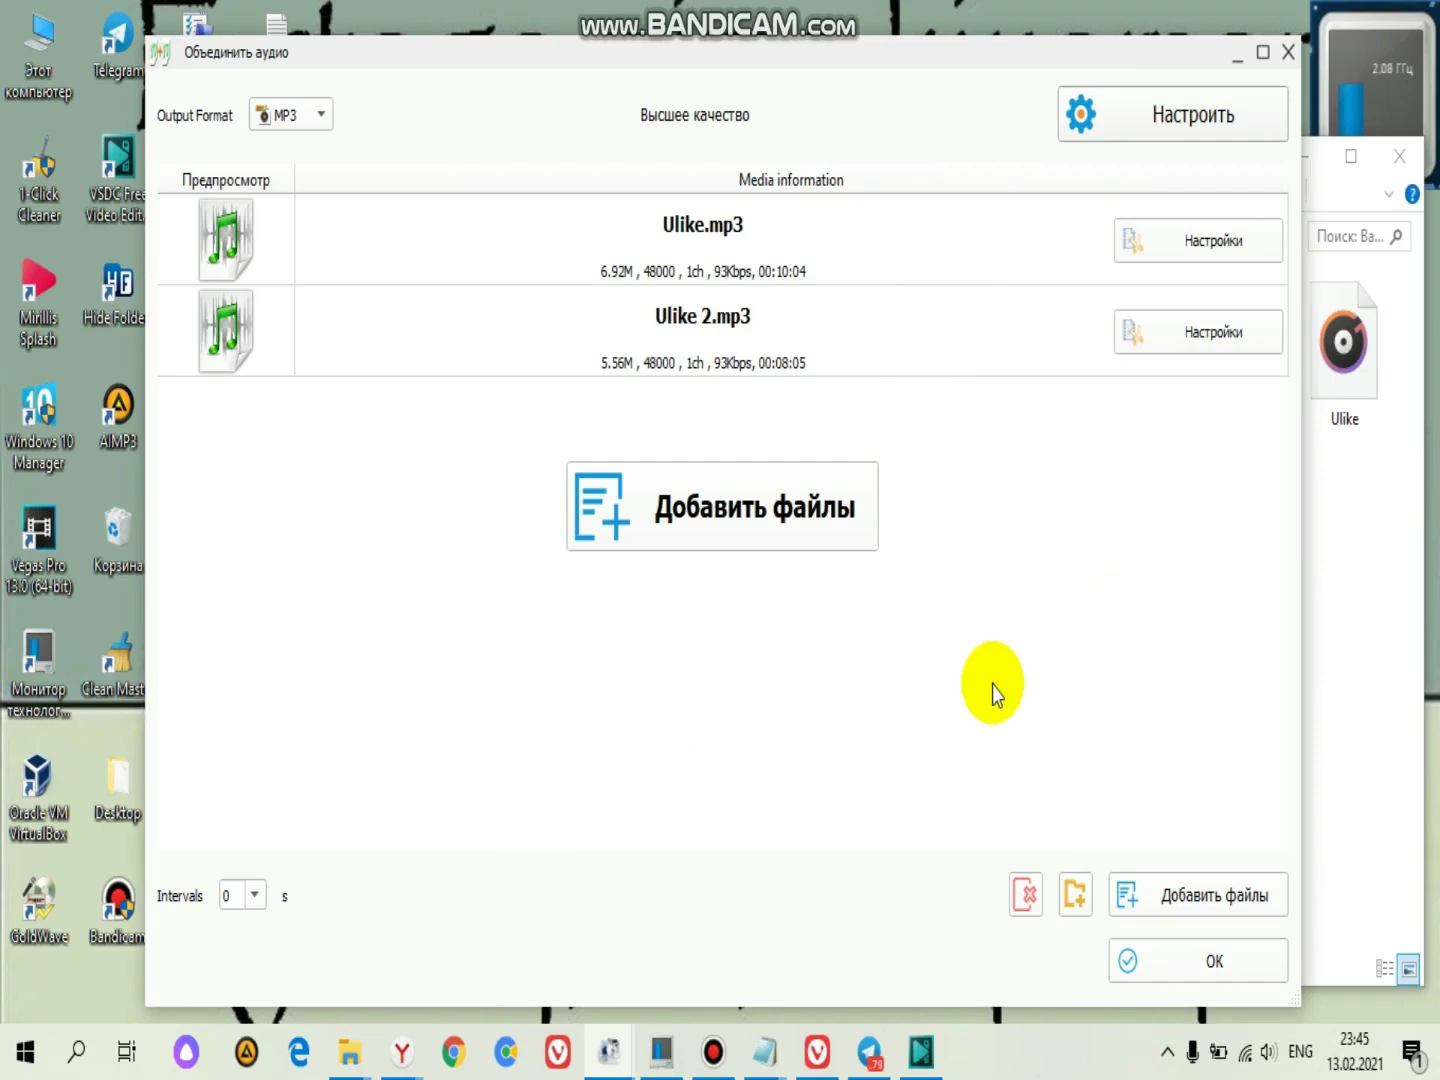
Add the audio joining task to the queue, run it to completion, and dismiss the completion notification
{"action": "left_click", "coordinate": [1158, 963]}
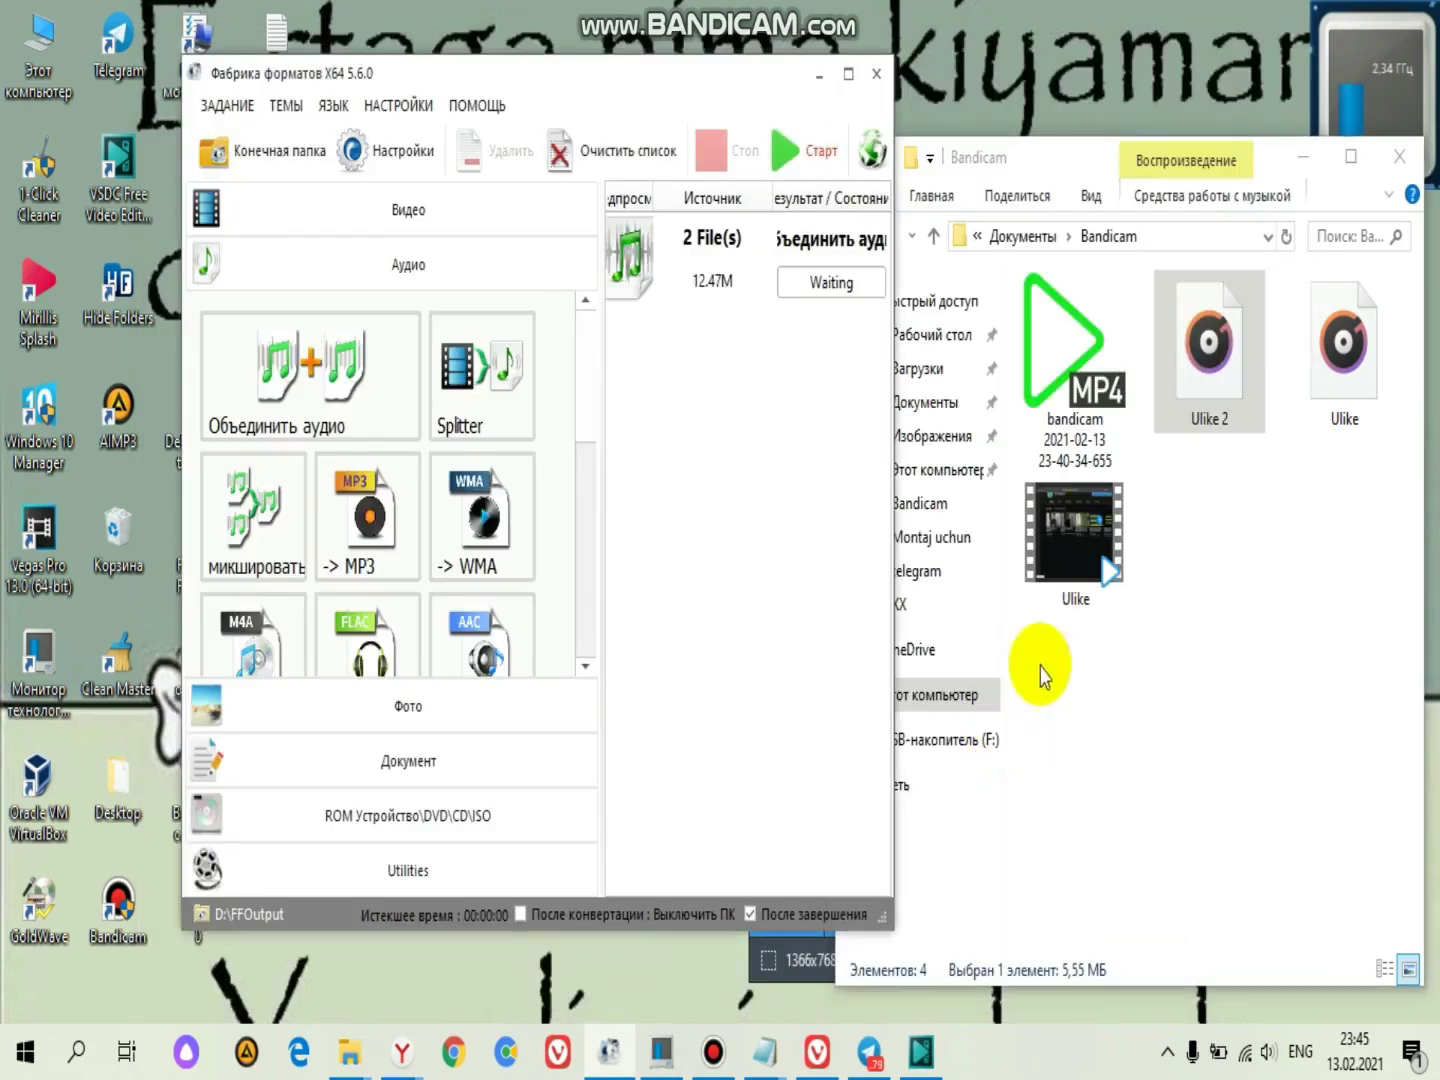
{"action": "left_click", "coordinate": [847, 74]}
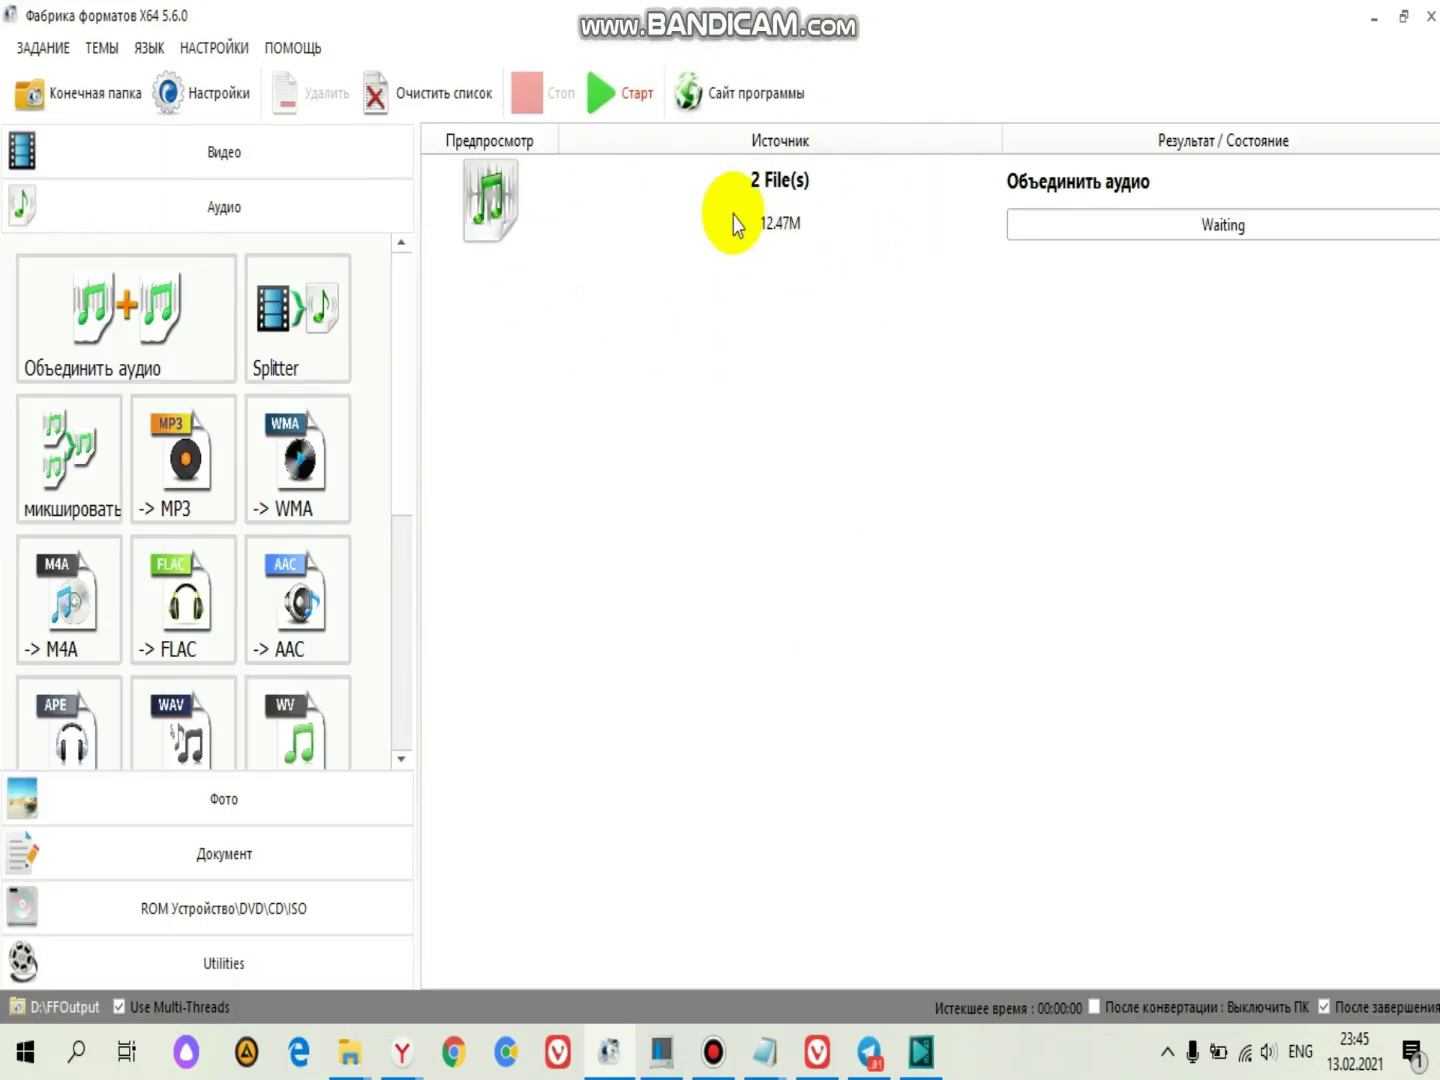
{"action": "left_click", "coordinate": [610, 88]}
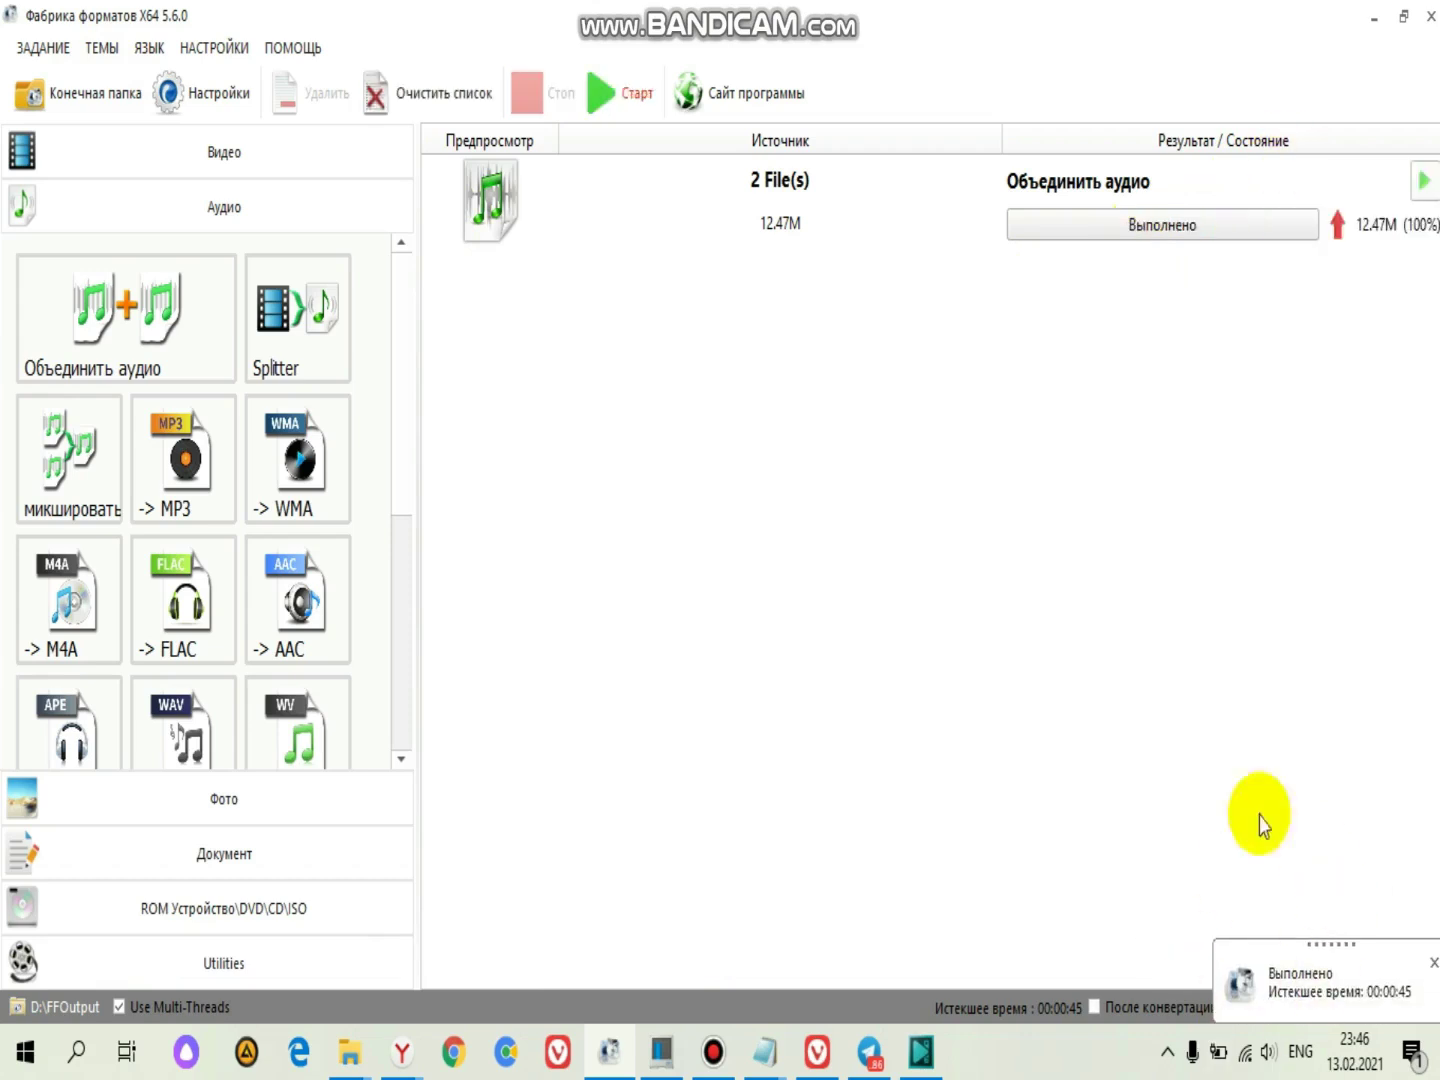
{"action": "left_click", "coordinate": [1433, 968]}
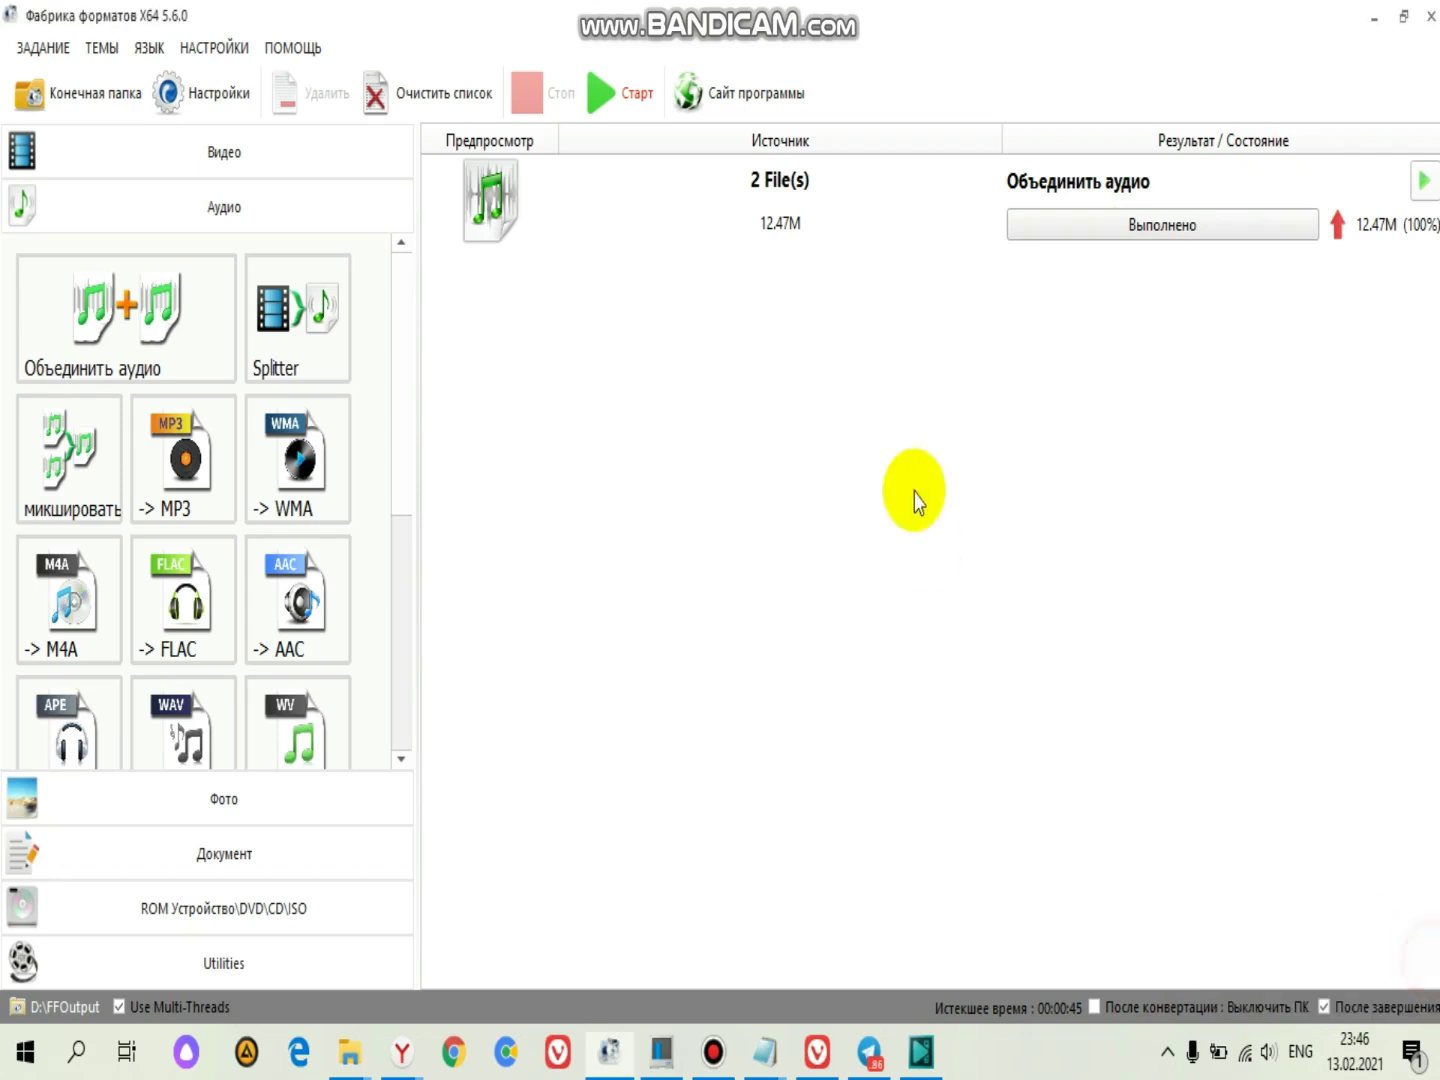
Open the FFOutput destination folder and select the joined file Фабрика форматов Объединить аудио
{"action": "left_click", "coordinate": [63, 95]}
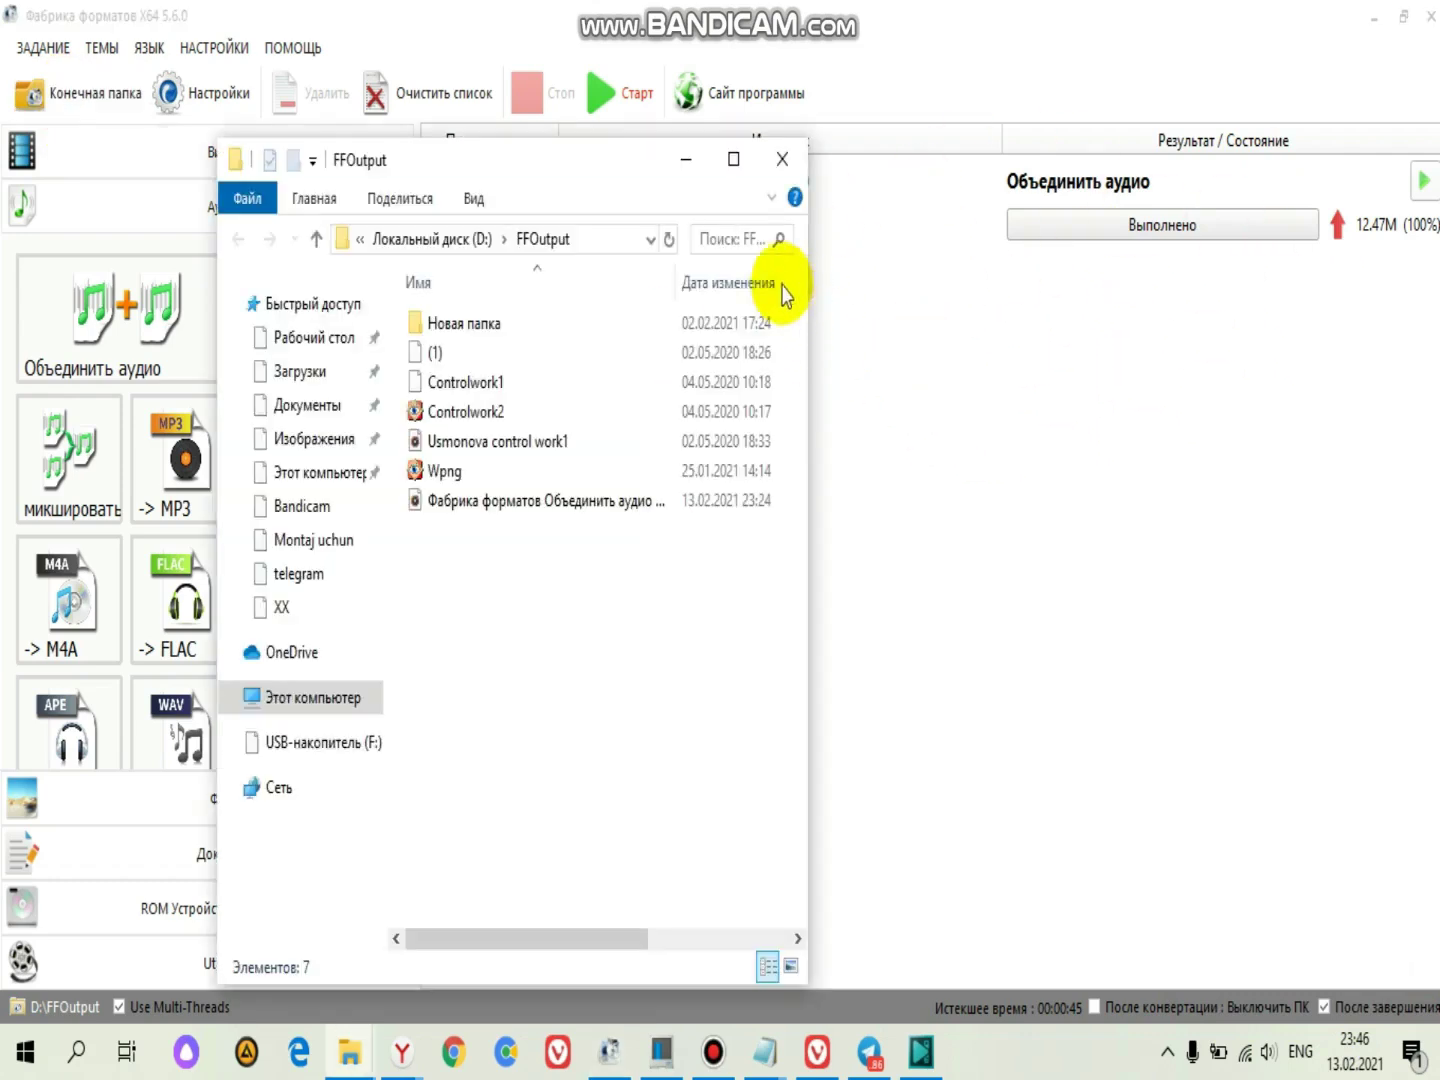
{"action": "left_click_drag", "start_coordinate": [470, 168], "coordinate": [284, 131]}
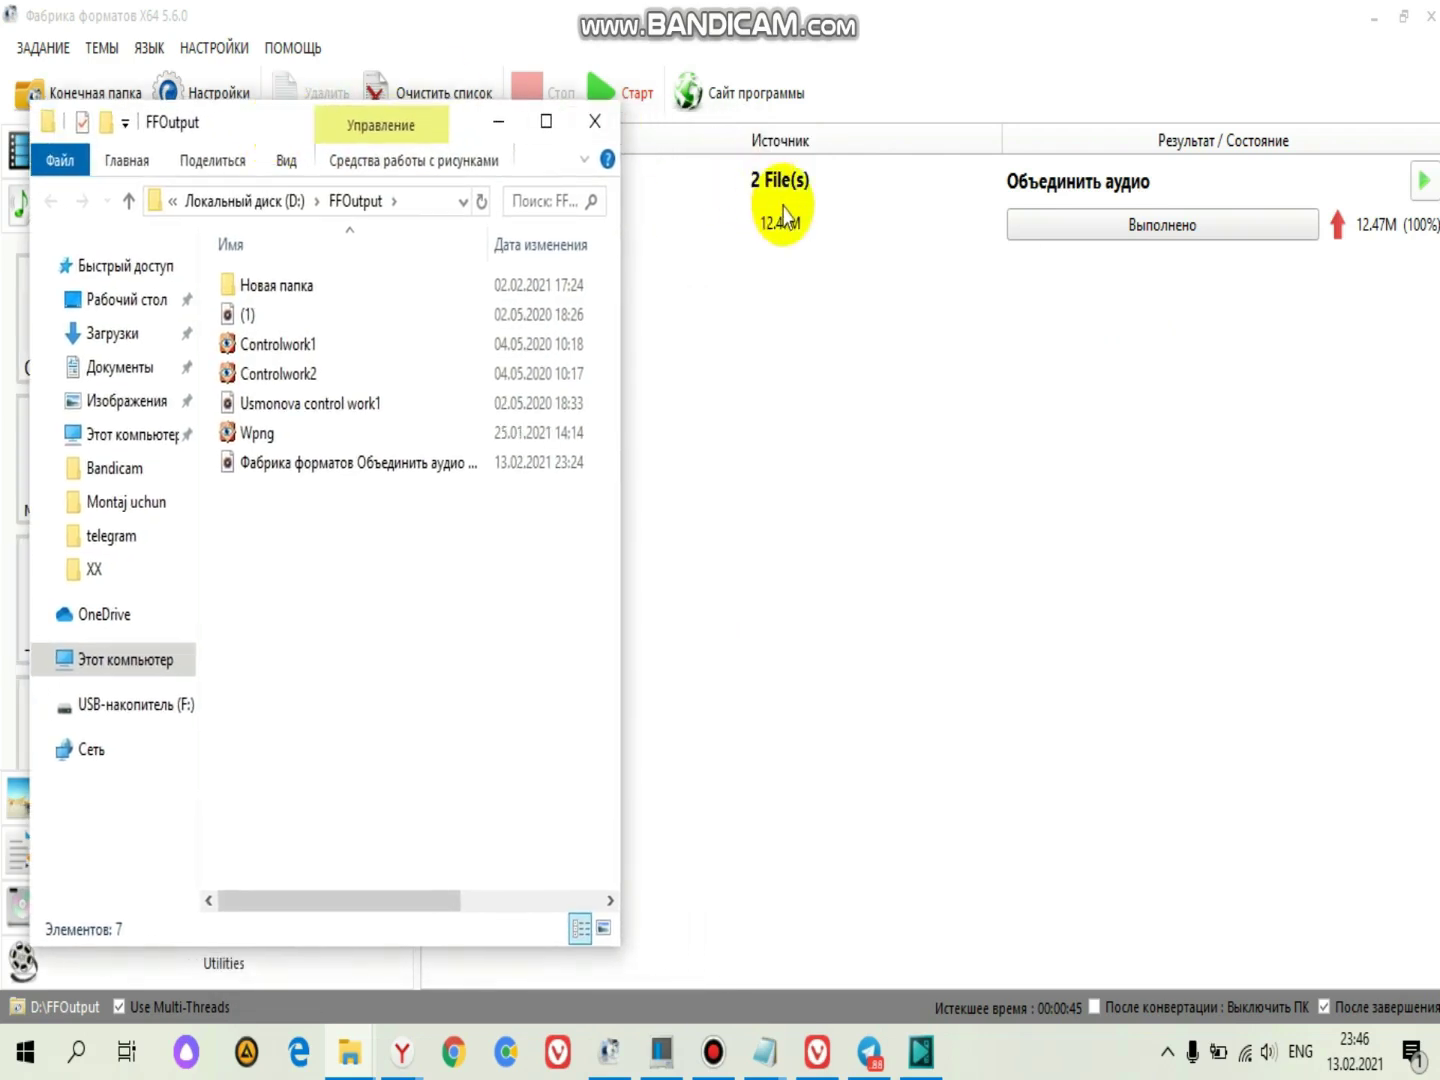
{"action": "left_click_drag", "start_coordinate": [256, 129], "coordinate": [400, 102]}
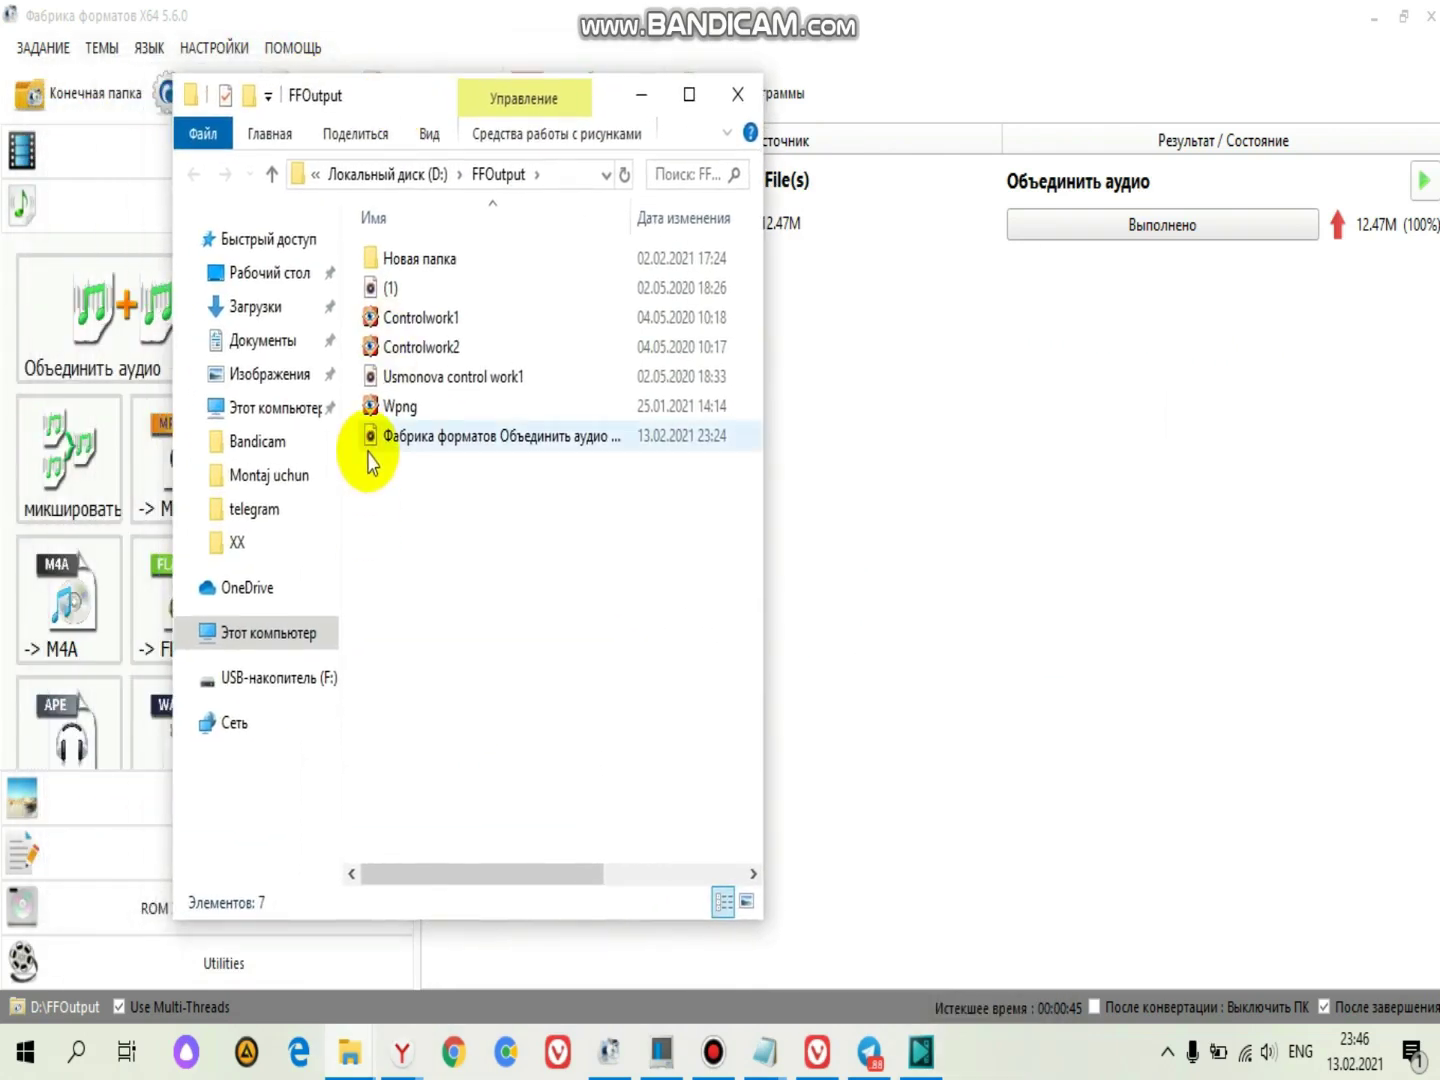
{"action": "left_click", "coordinate": [489, 445]}
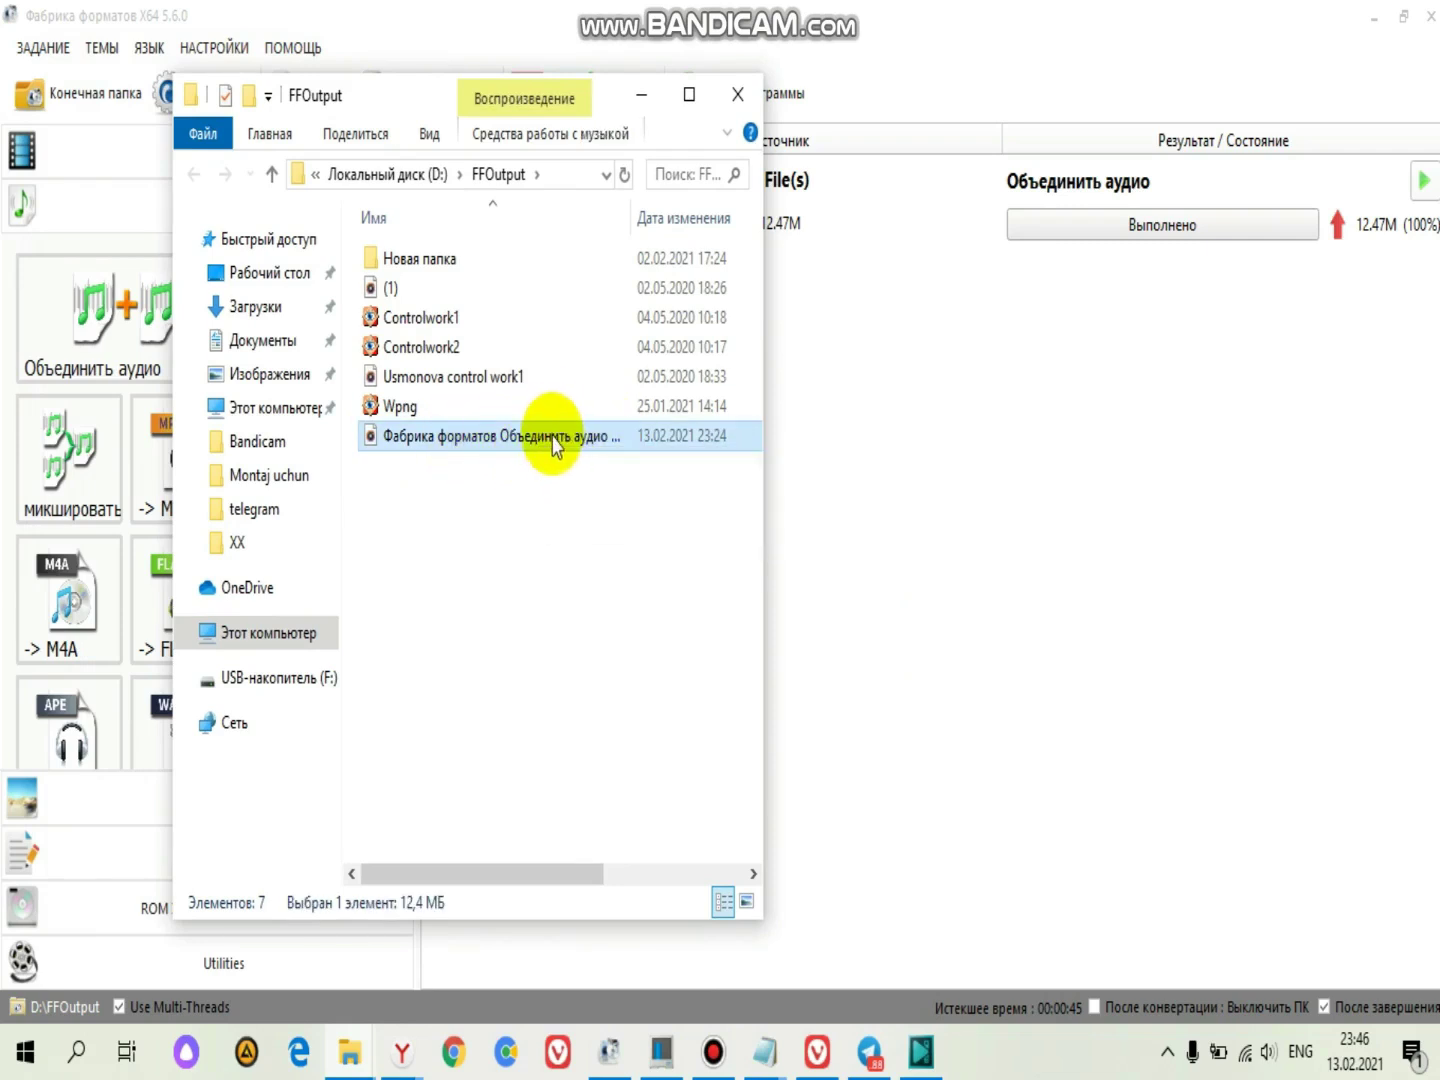
Close Format Factory and launch GoldWave from the desktop, keeping the FFOutput folder window open
{"action": "left_click", "coordinate": [1426, 28]}
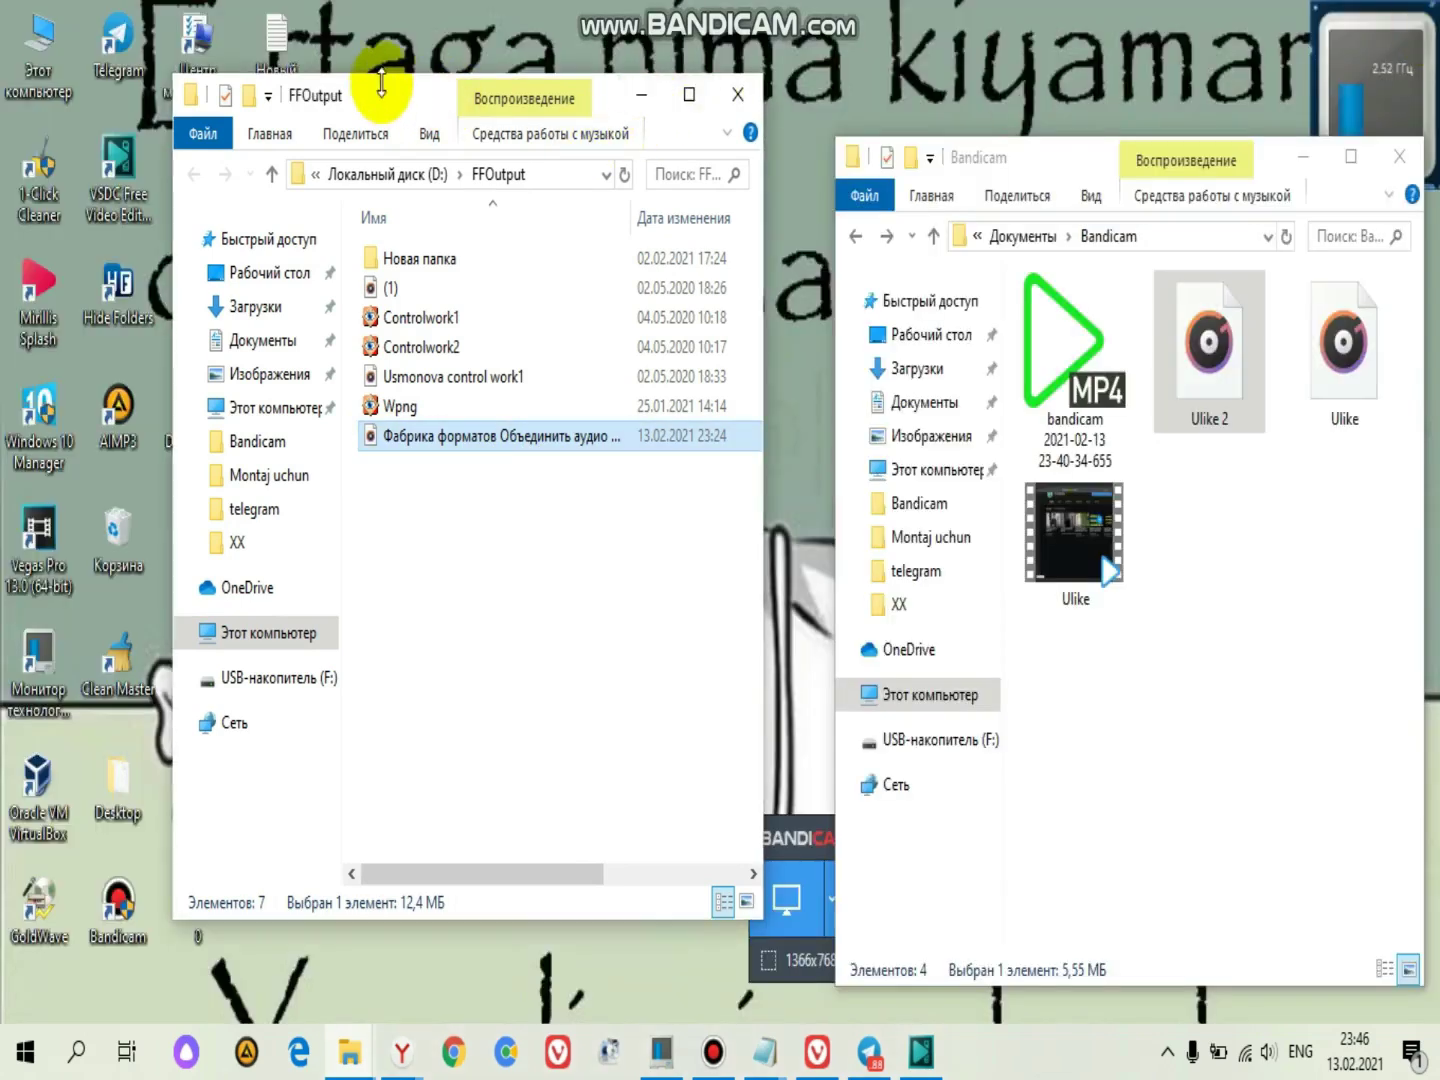
{"action": "left_click_drag", "start_coordinate": [389, 90], "coordinate": [551, 50]}
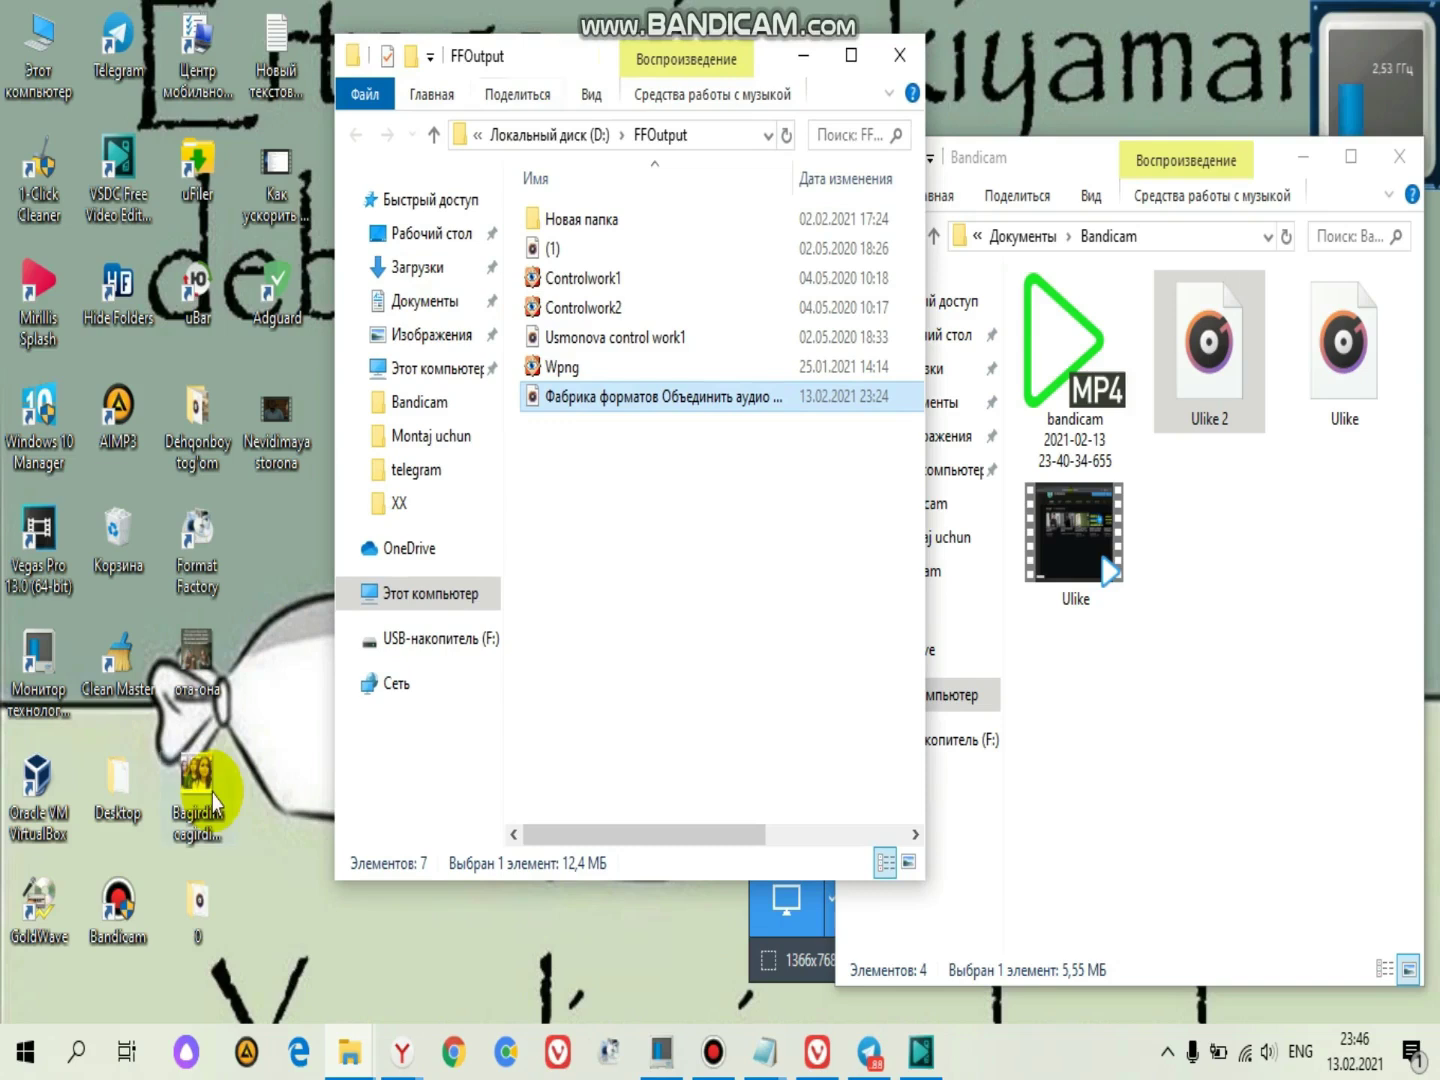
{"action": "left_click", "coordinate": [33, 905]}
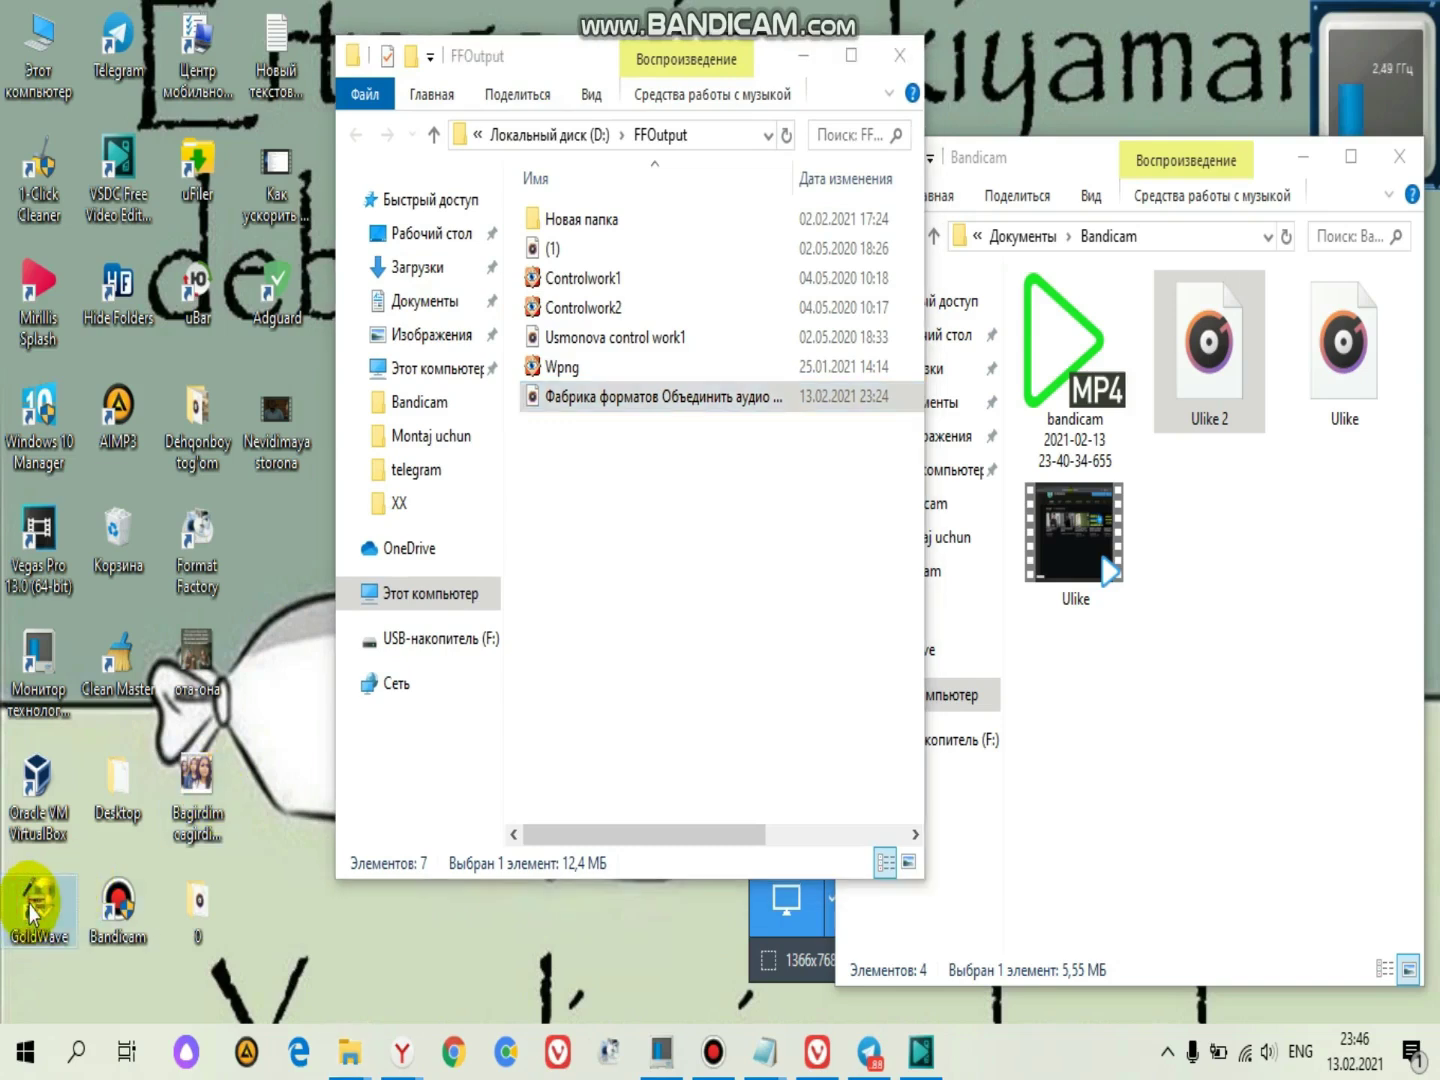
{"action": "double_click", "coordinate": [33, 905]}
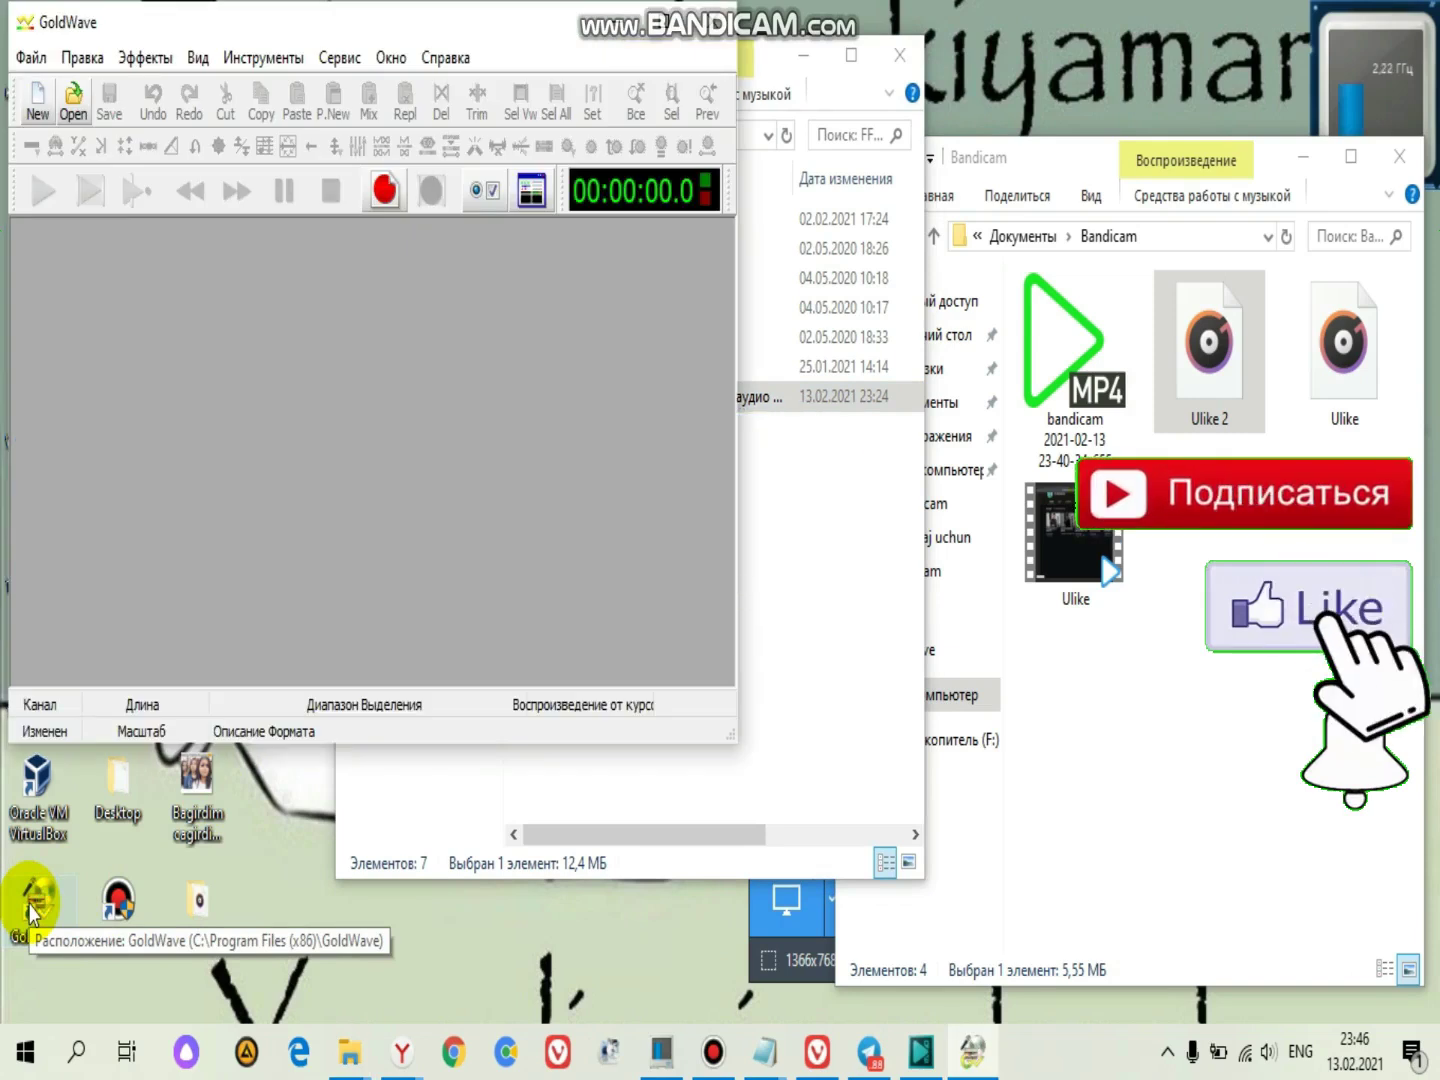
Load the joined audio file from the FFOutput folder into GoldWave and maximize its waveform
{"action": "left_click", "coordinate": [842, 659]}
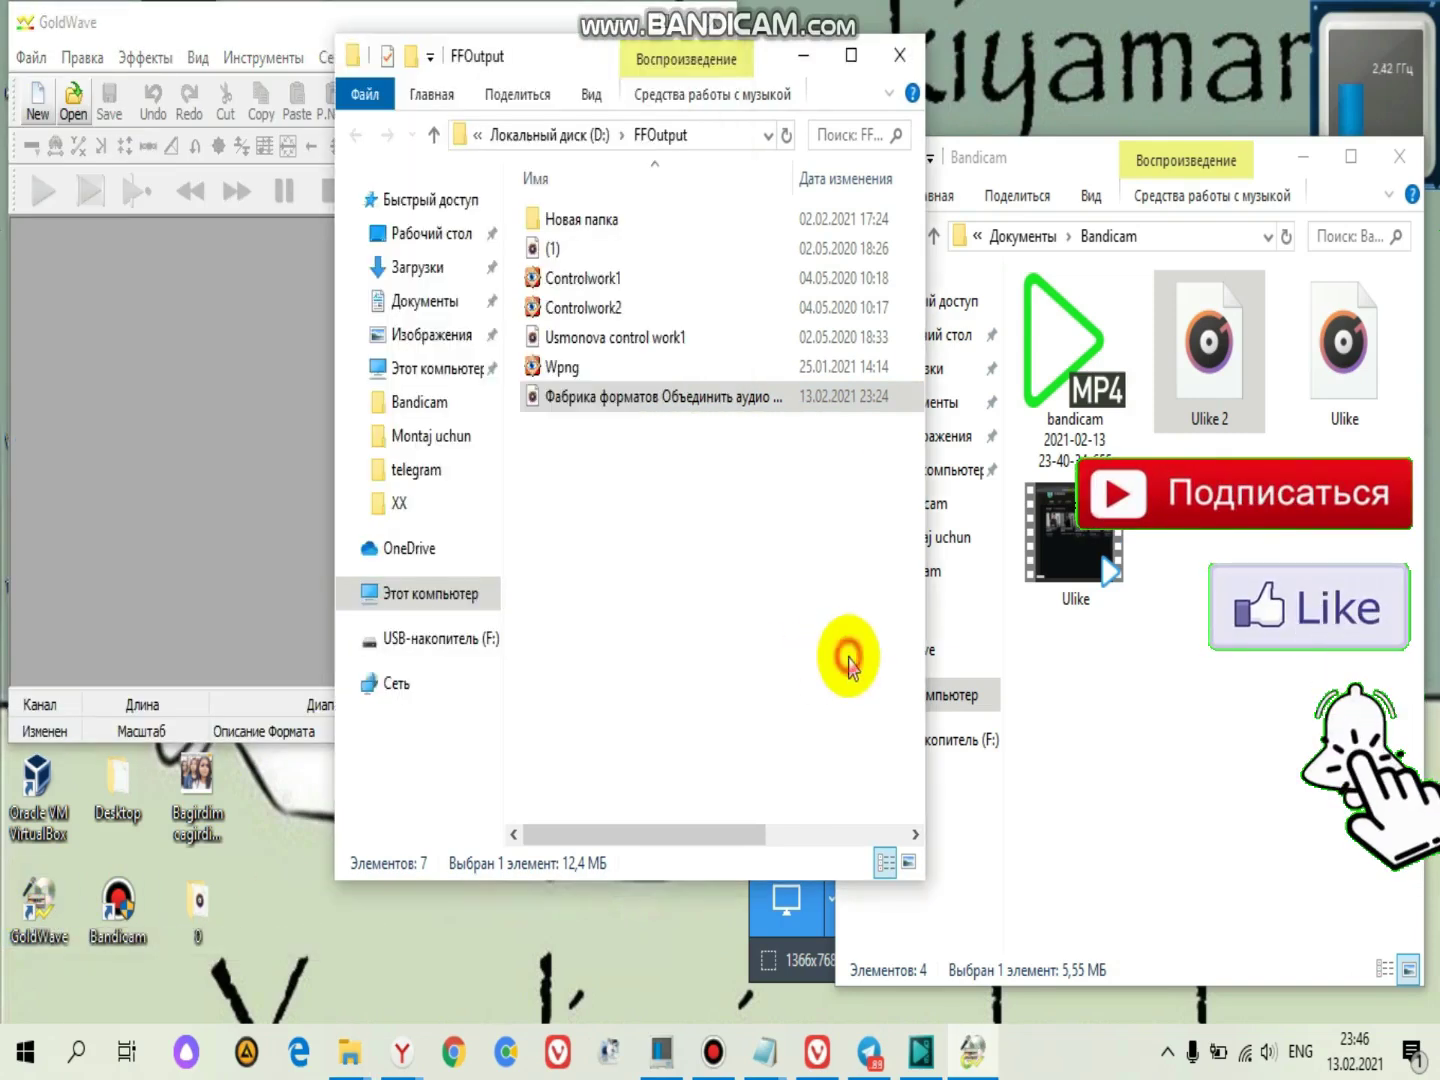
{"action": "left_click_drag", "start_coordinate": [600, 50], "coordinate": [803, 92]}
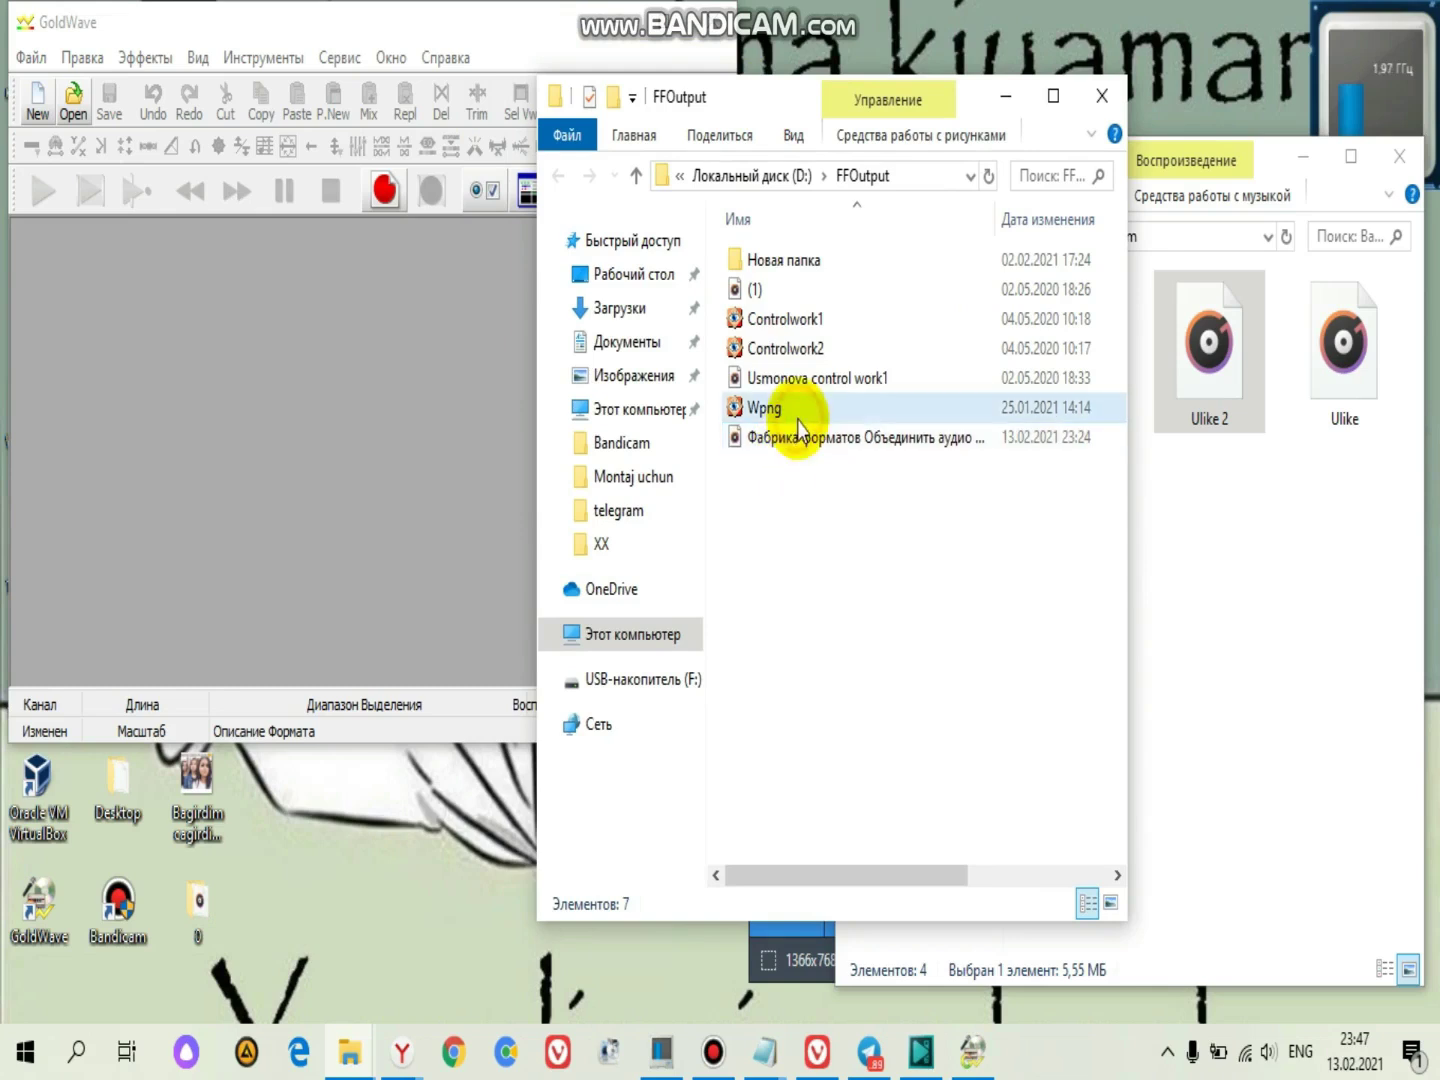
{"action": "left_click", "coordinate": [770, 409]}
{"action": "left_click", "coordinate": [792, 440]}
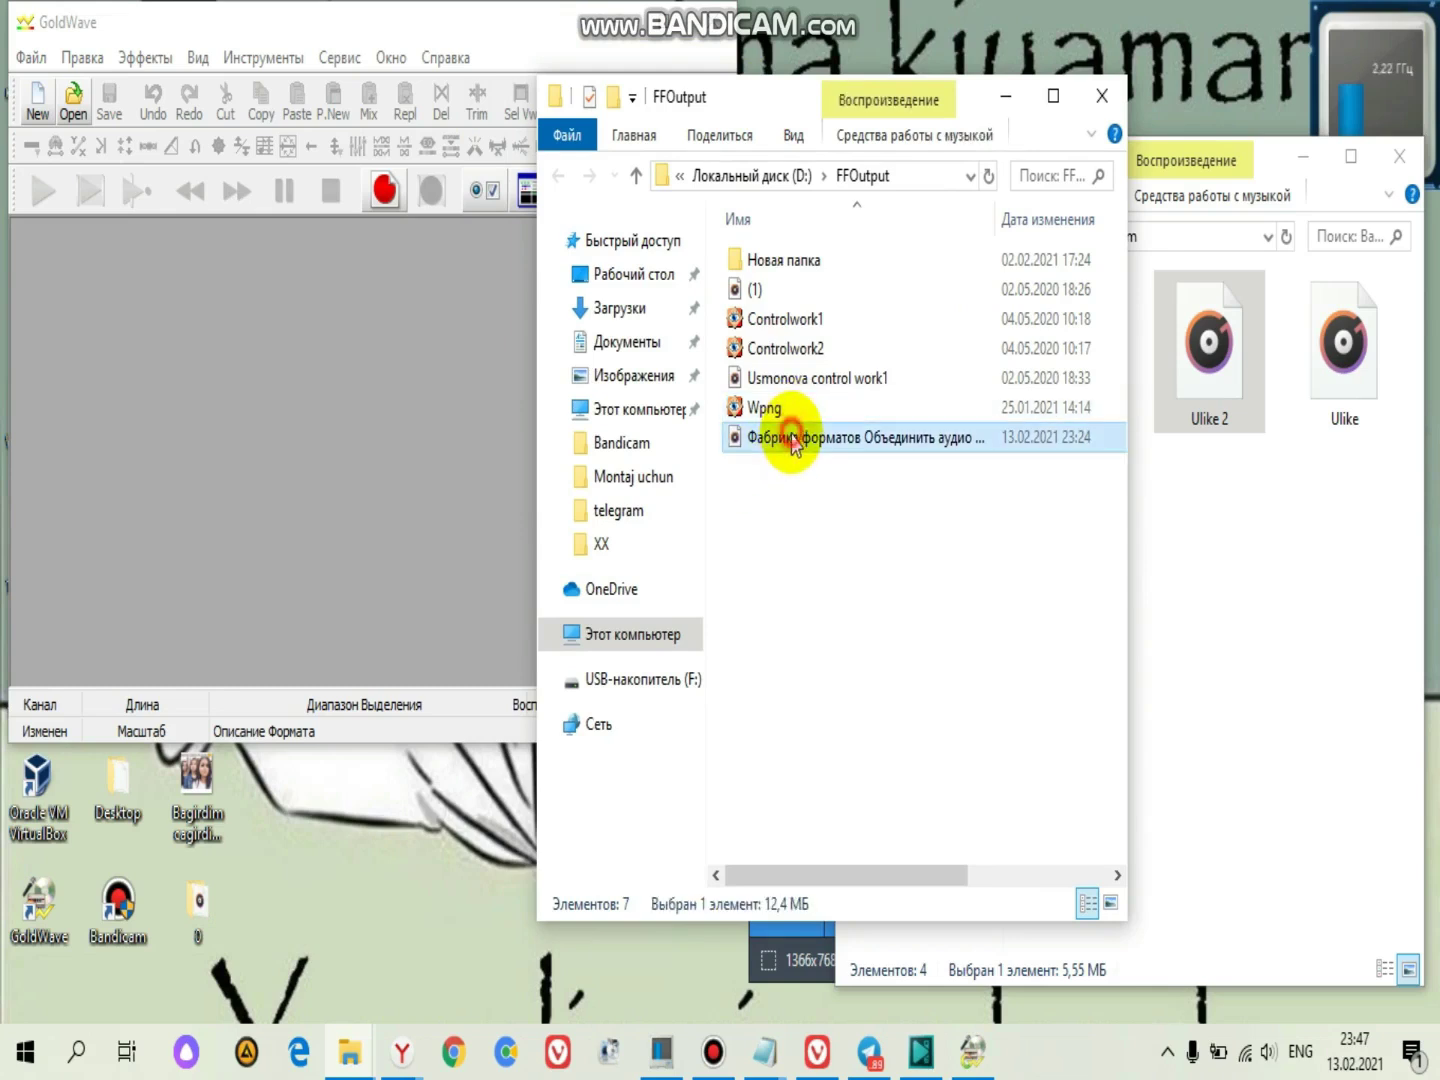
{"action": "left_click_drag", "start_coordinate": [792, 440], "coordinate": [217, 523]}
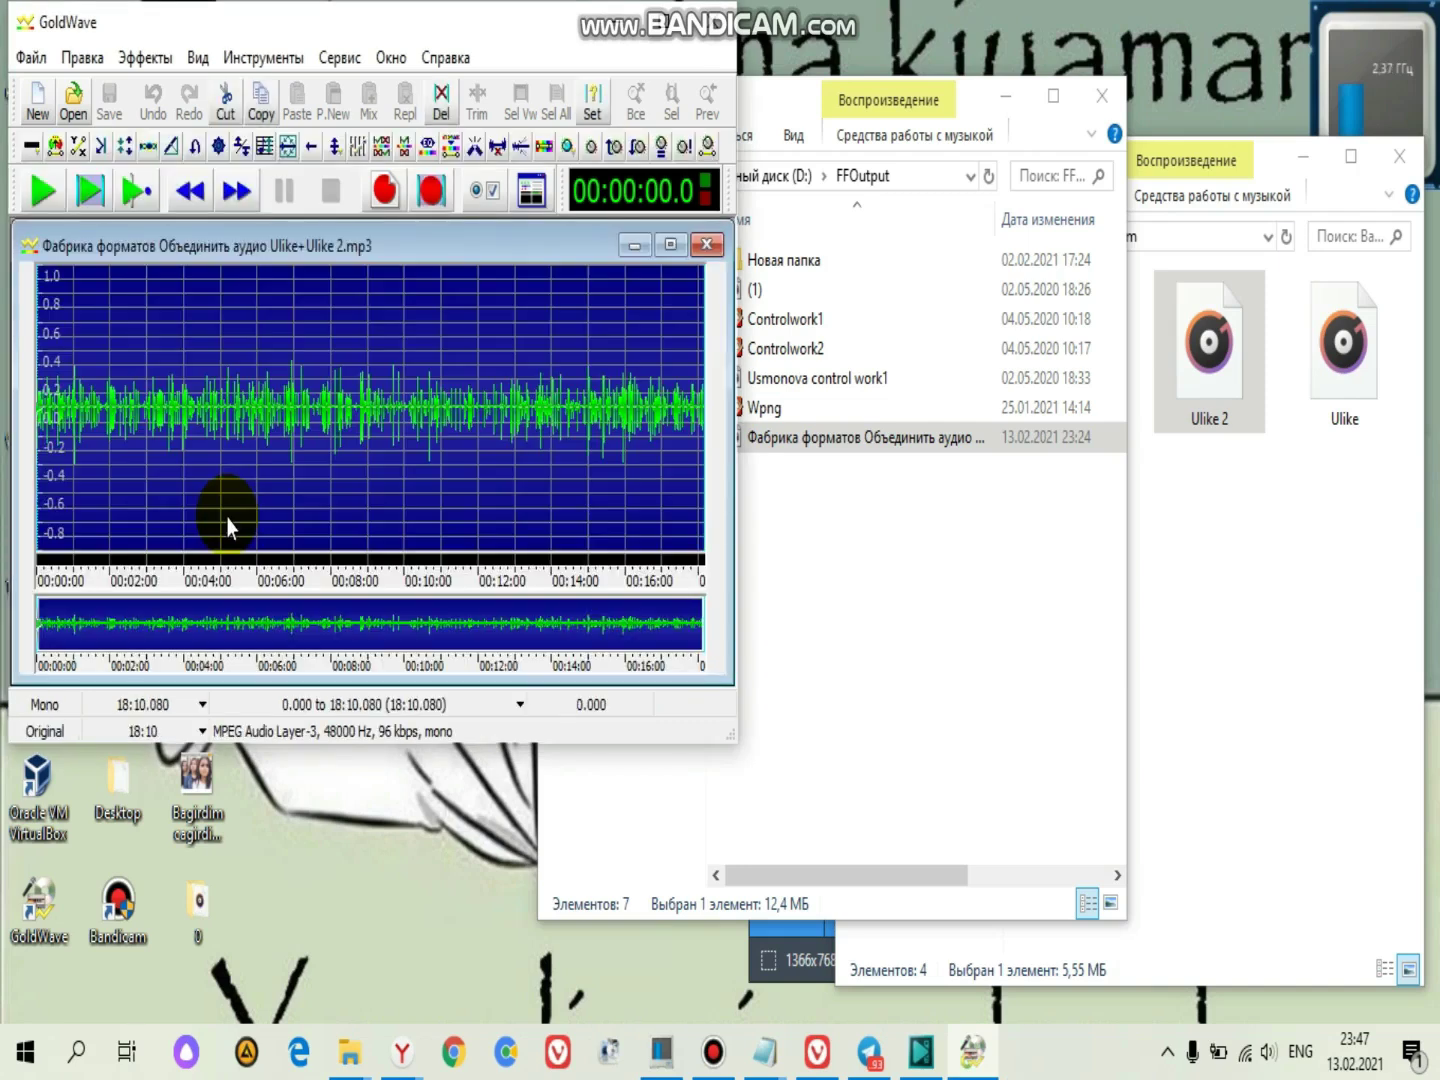
{"action": "left_click", "coordinate": [652, 35]}
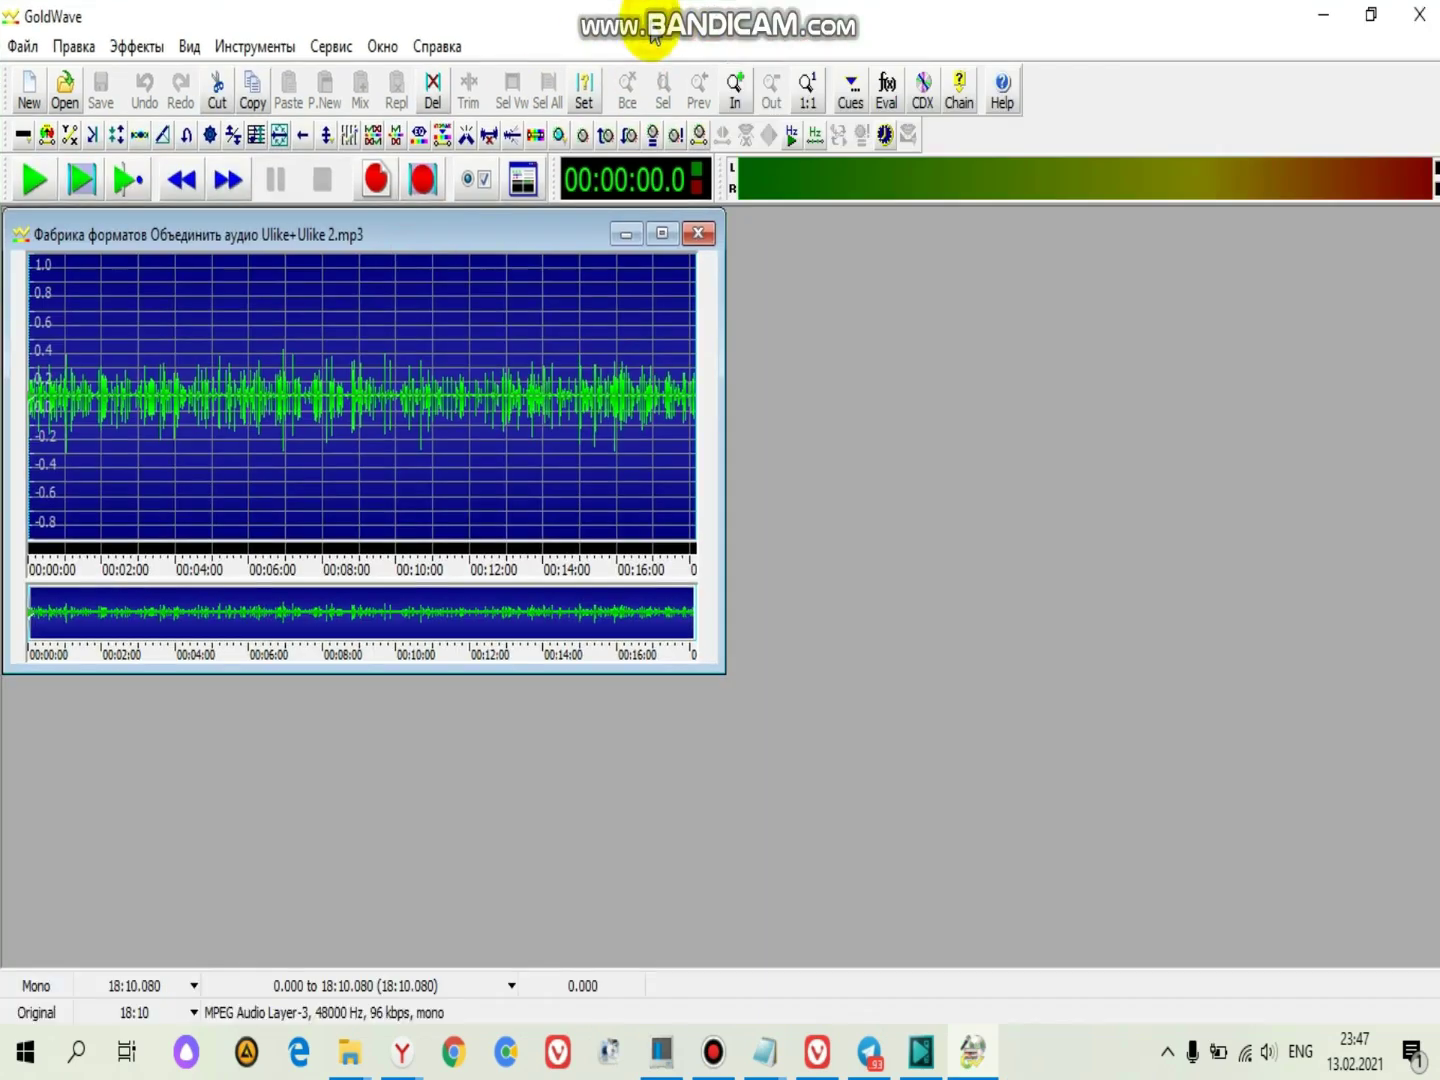
{"action": "left_click", "coordinate": [663, 240]}
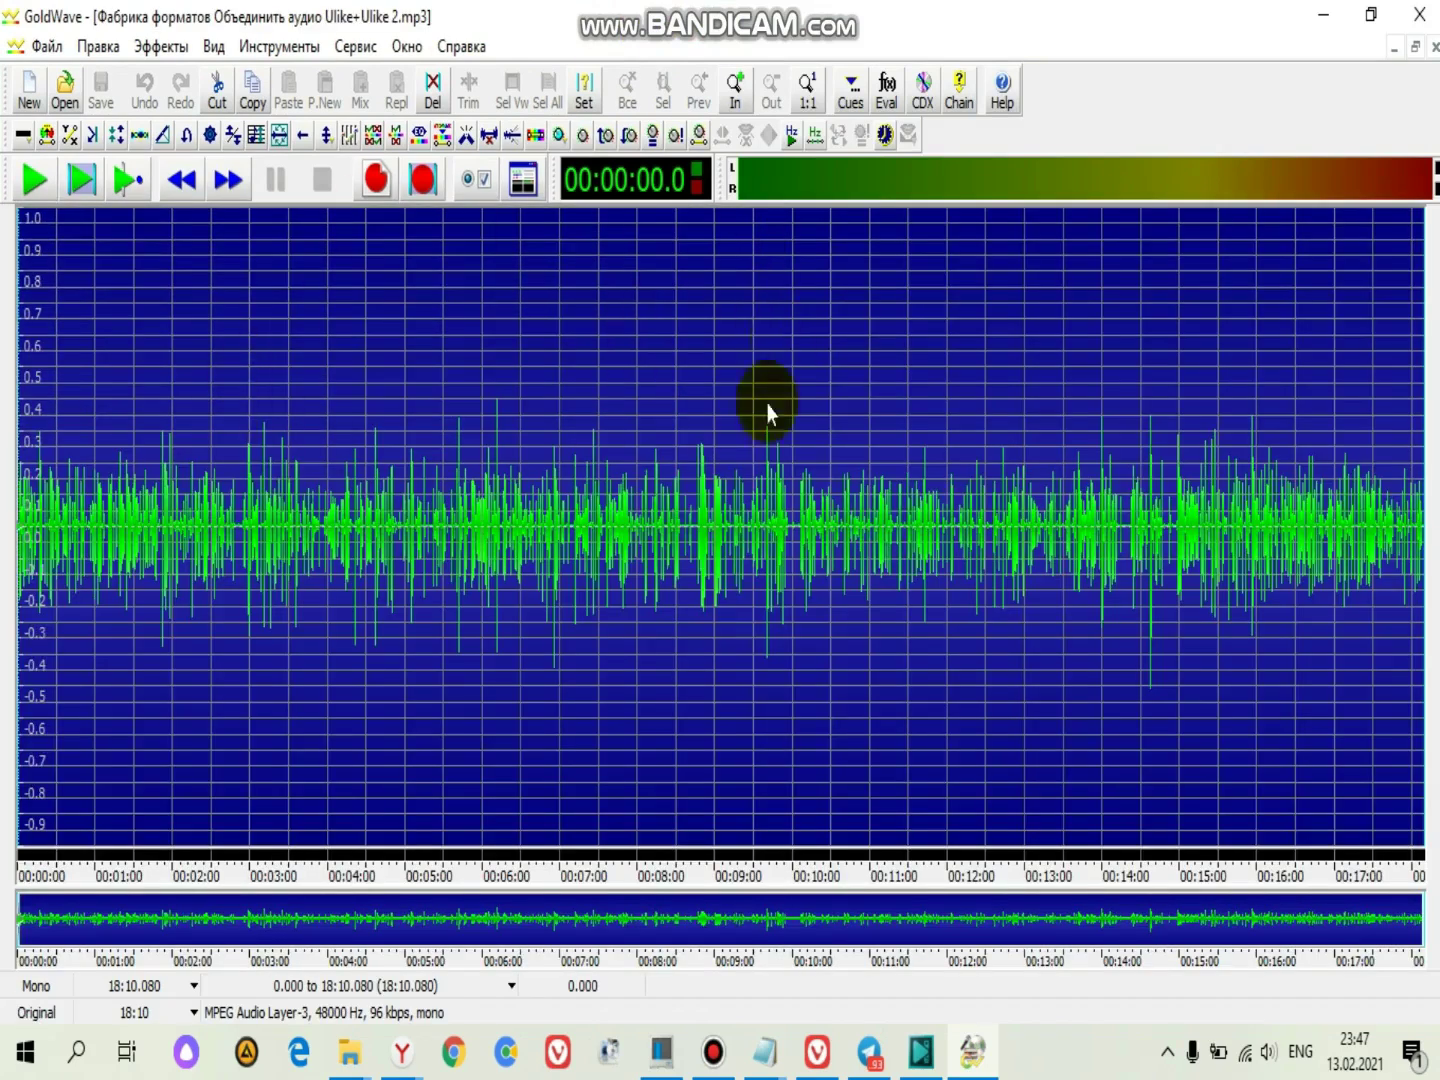
Look at the joined file in the FFOutput folder again and return to the maximized GoldWave window
{"action": "left_click", "coordinate": [1370, 15]}
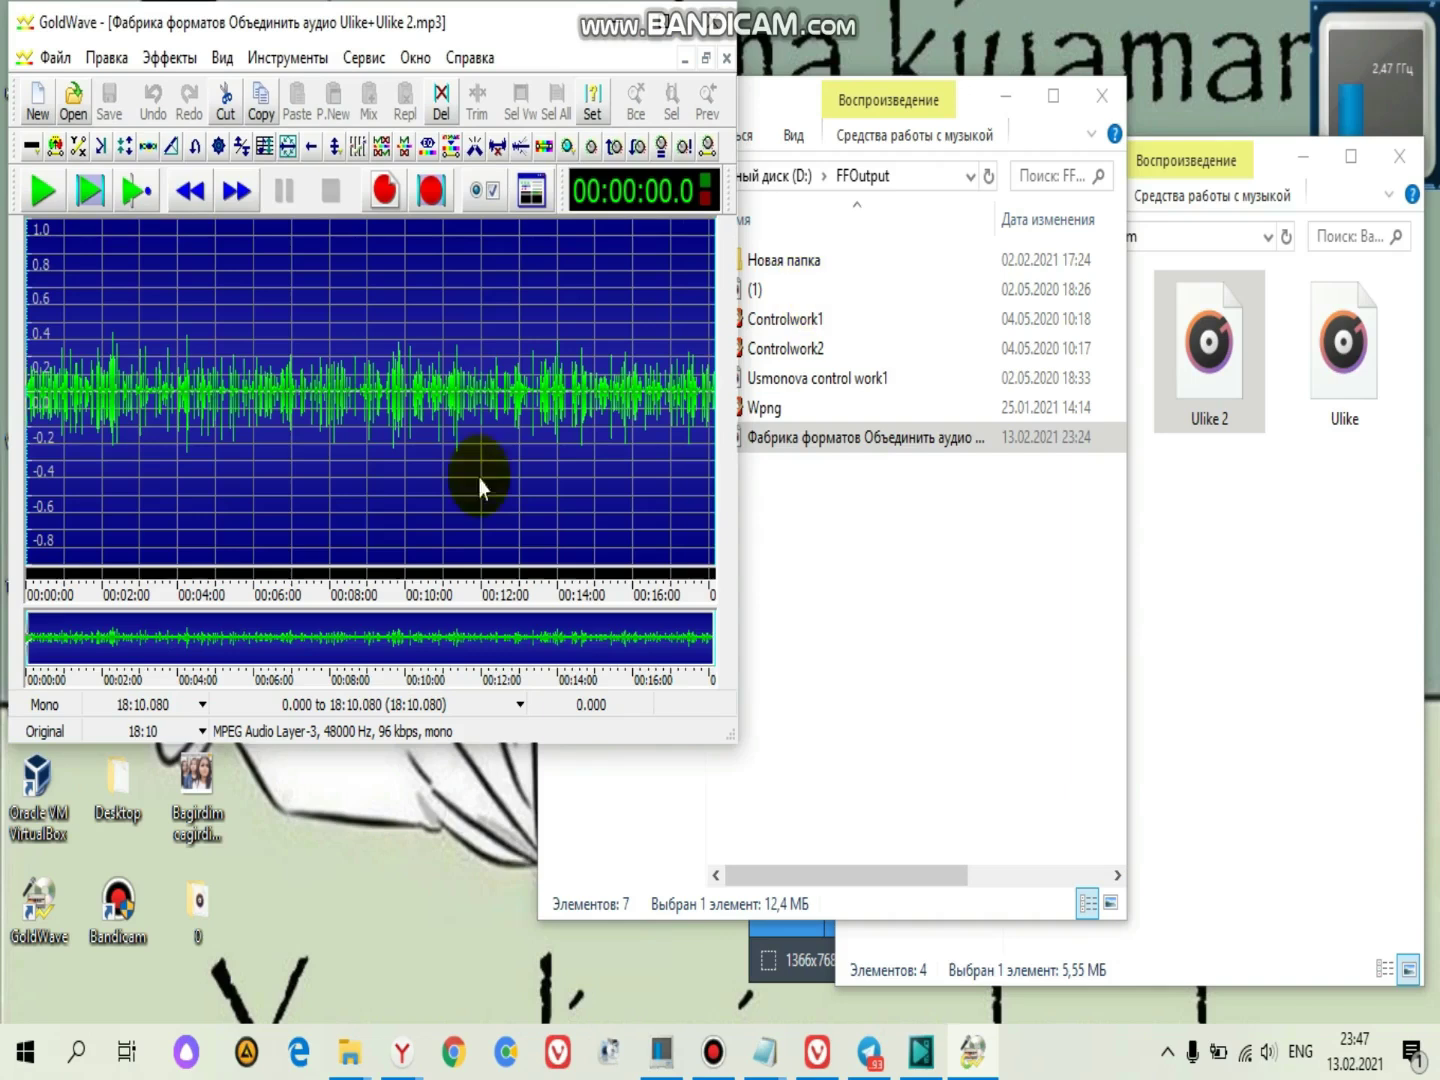
{"action": "left_click", "coordinate": [1022, 540]}
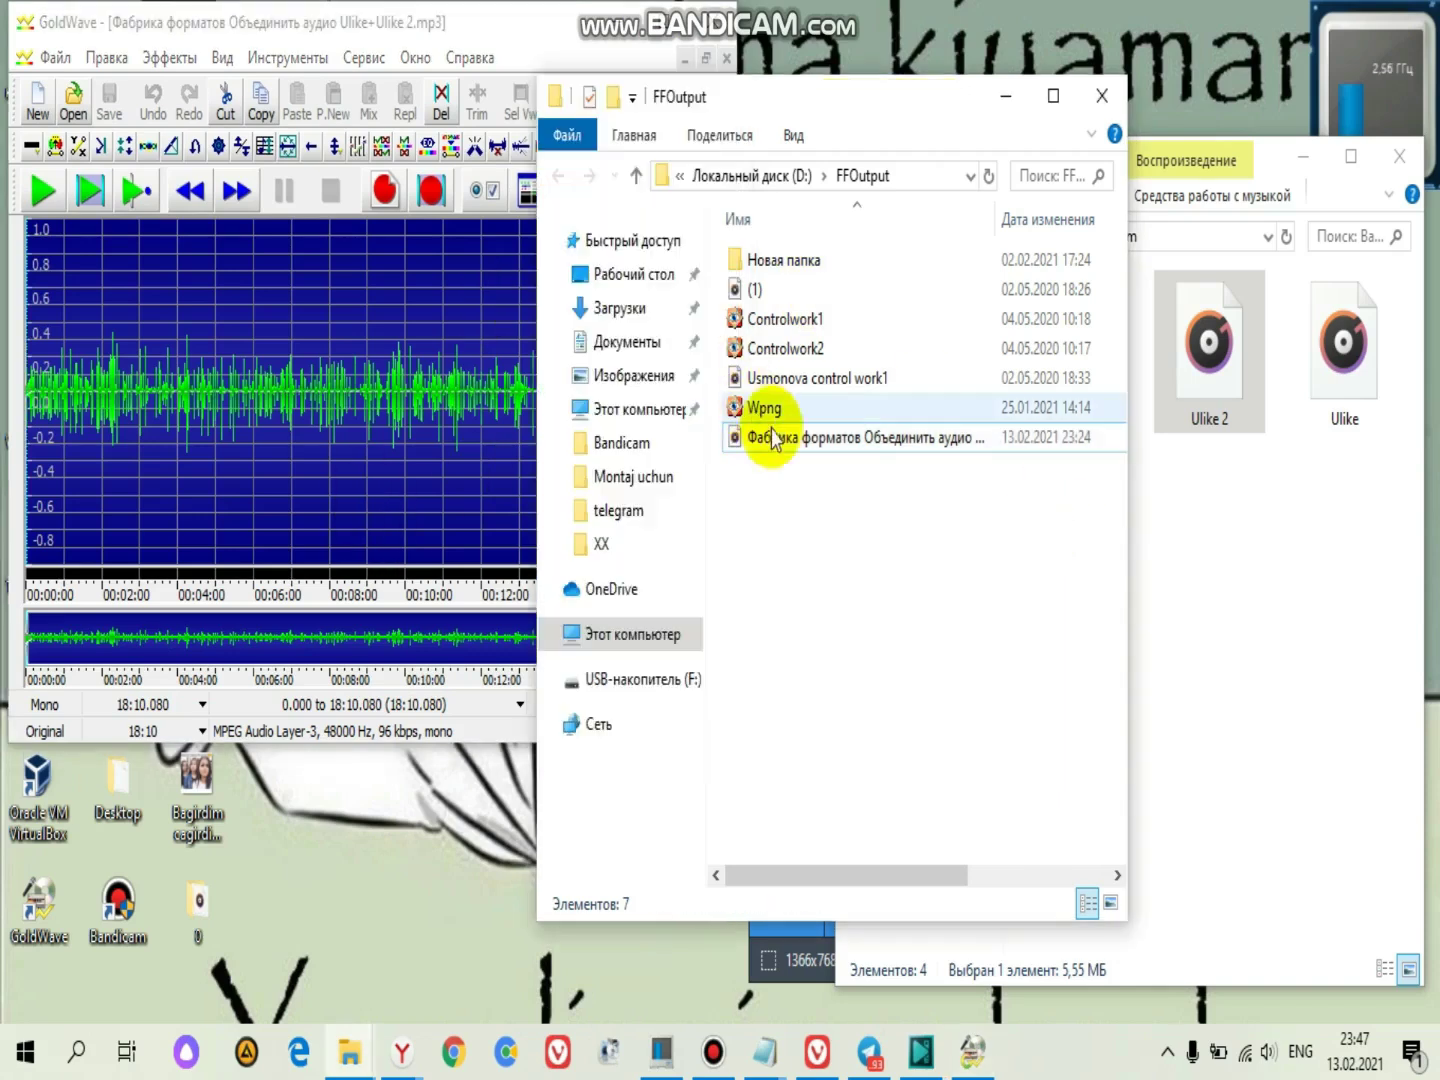
{"action": "double_click", "coordinate": [679, 38]}
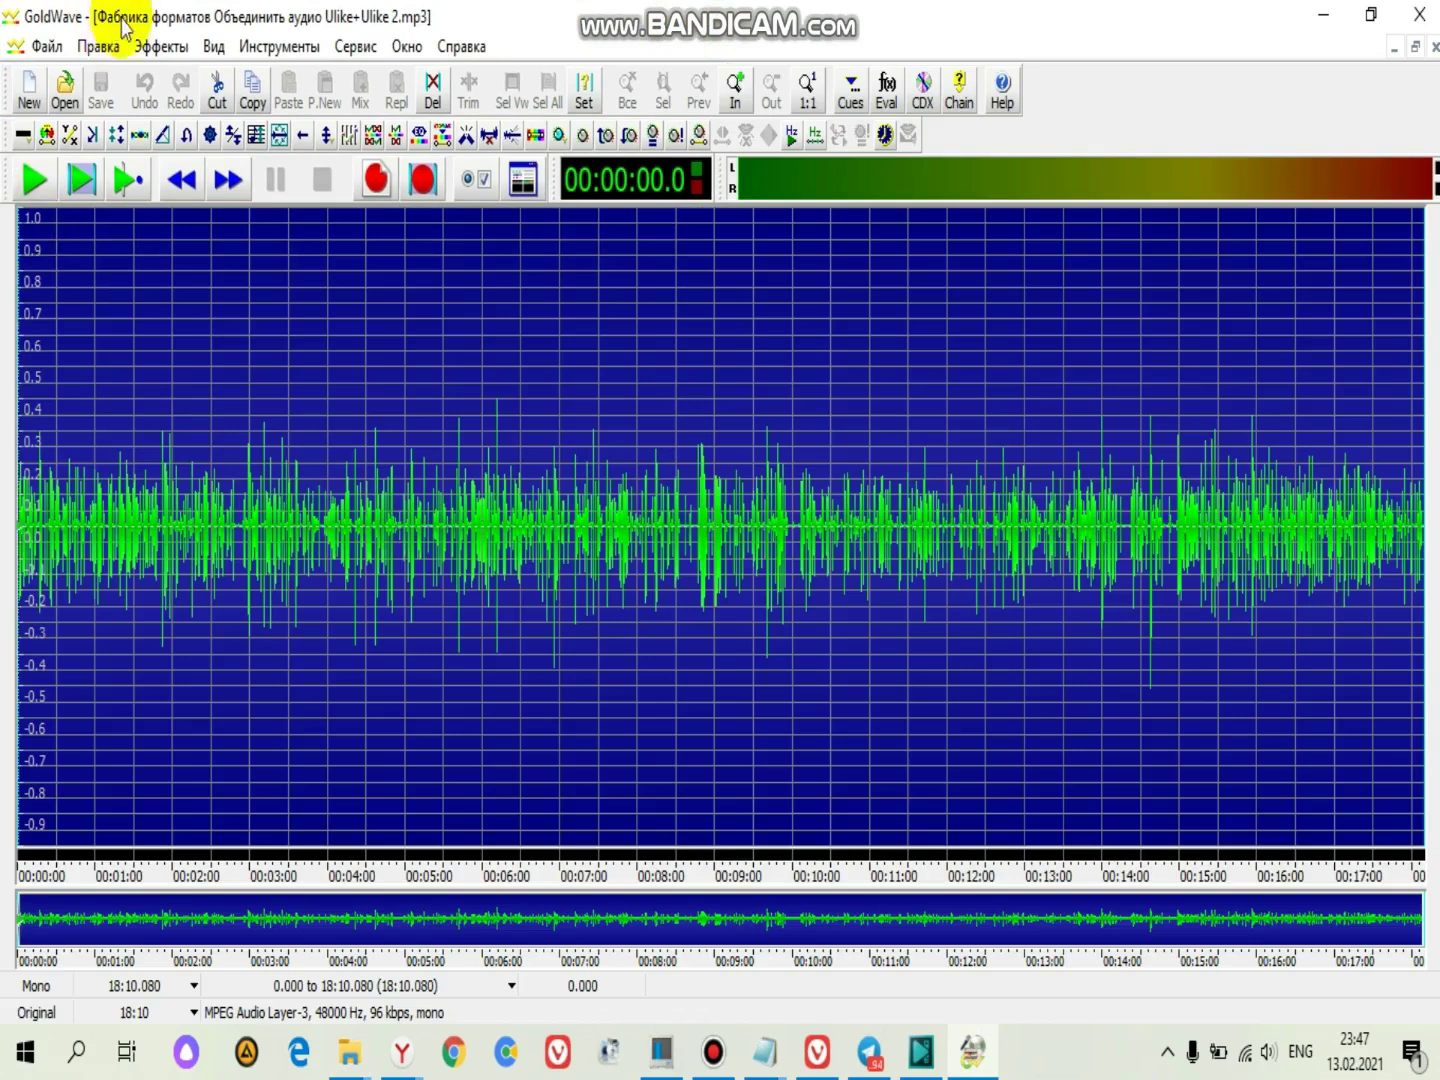
Amplify the whole joined recording with the Change Volume effect using the Double preset
{"action": "left_click", "coordinate": [155, 45]}
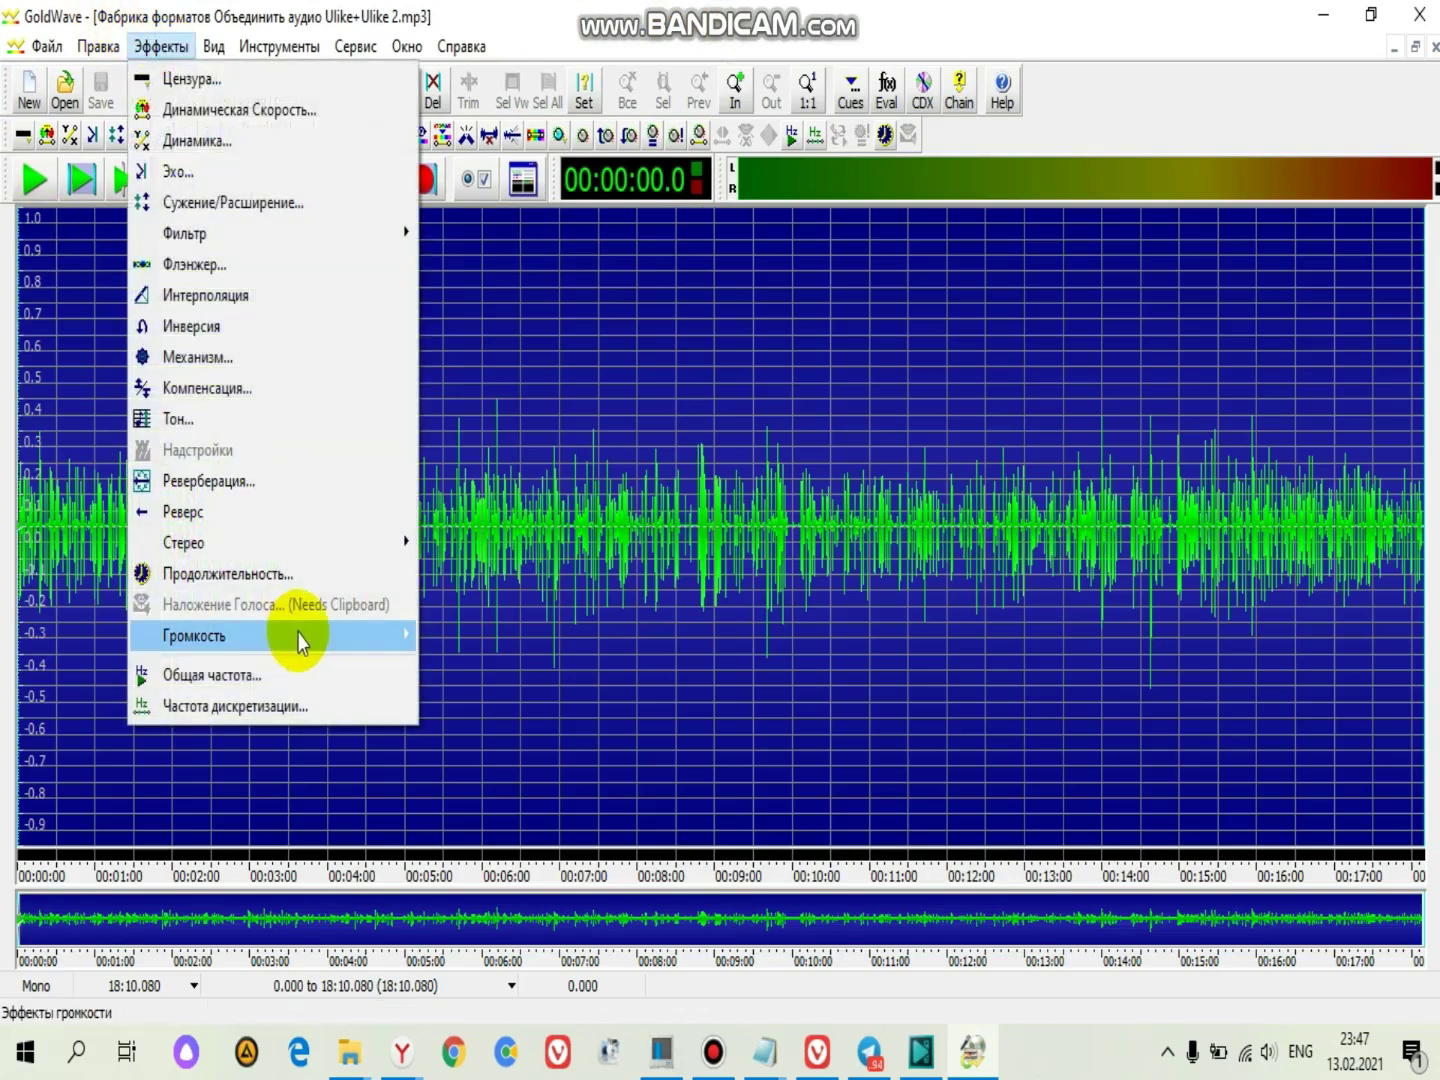
{"action": "mouse_move", "coordinate": [298, 640]}
{"action": "left_click", "coordinate": [475, 667]}
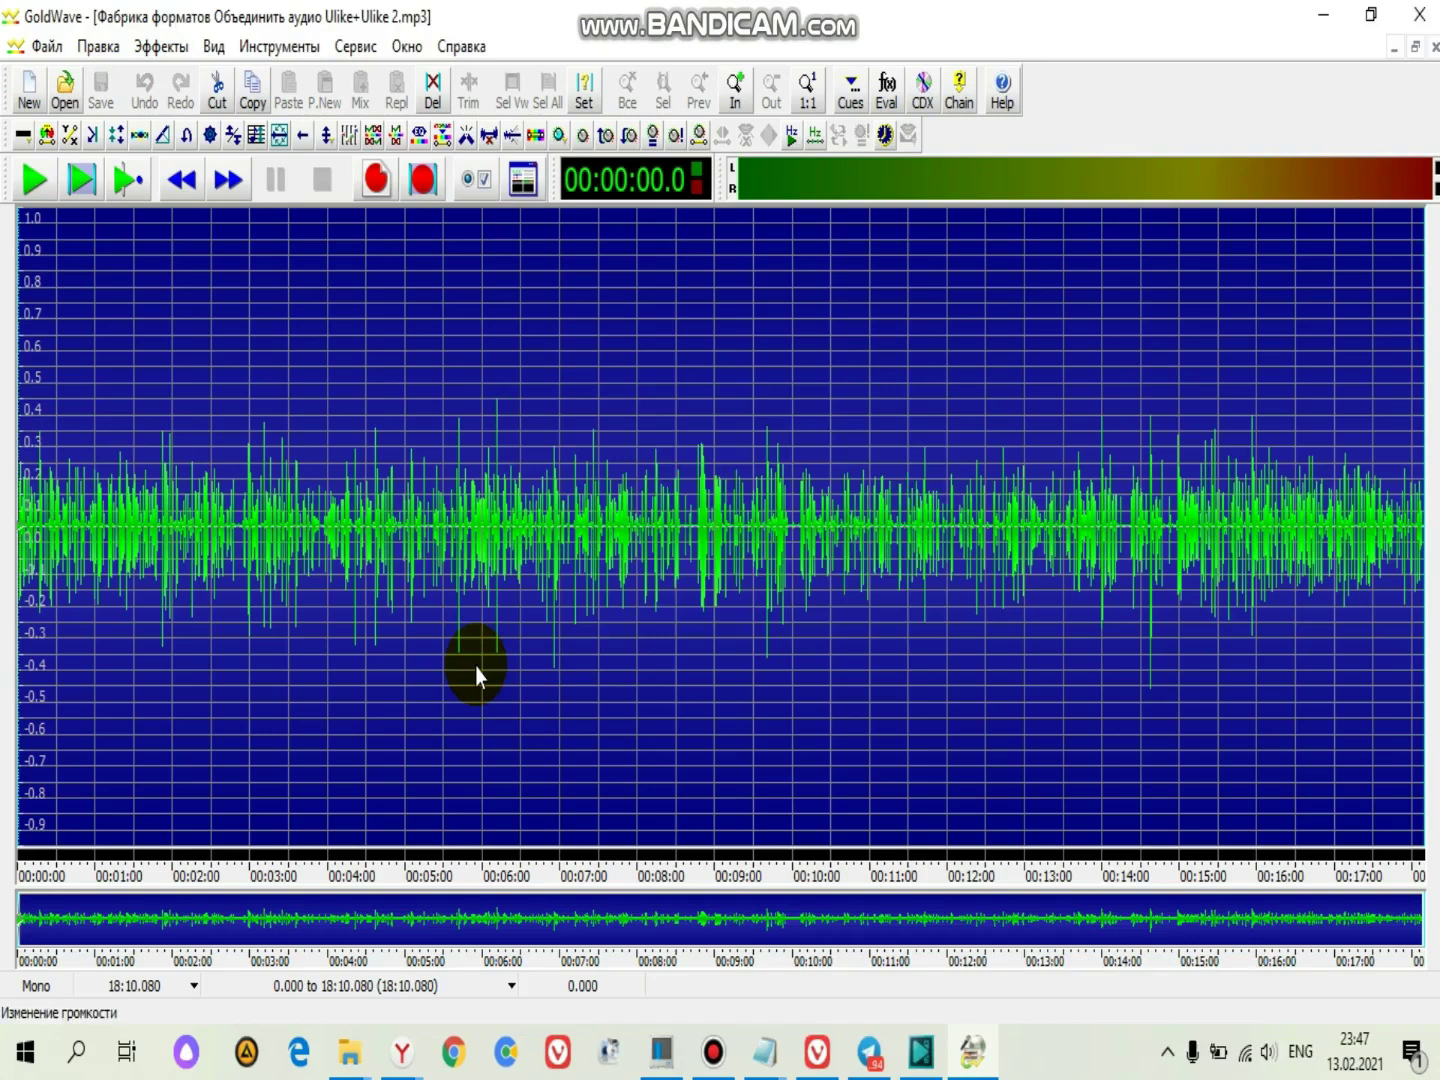
{"action": "left_click", "coordinate": [821, 539]}
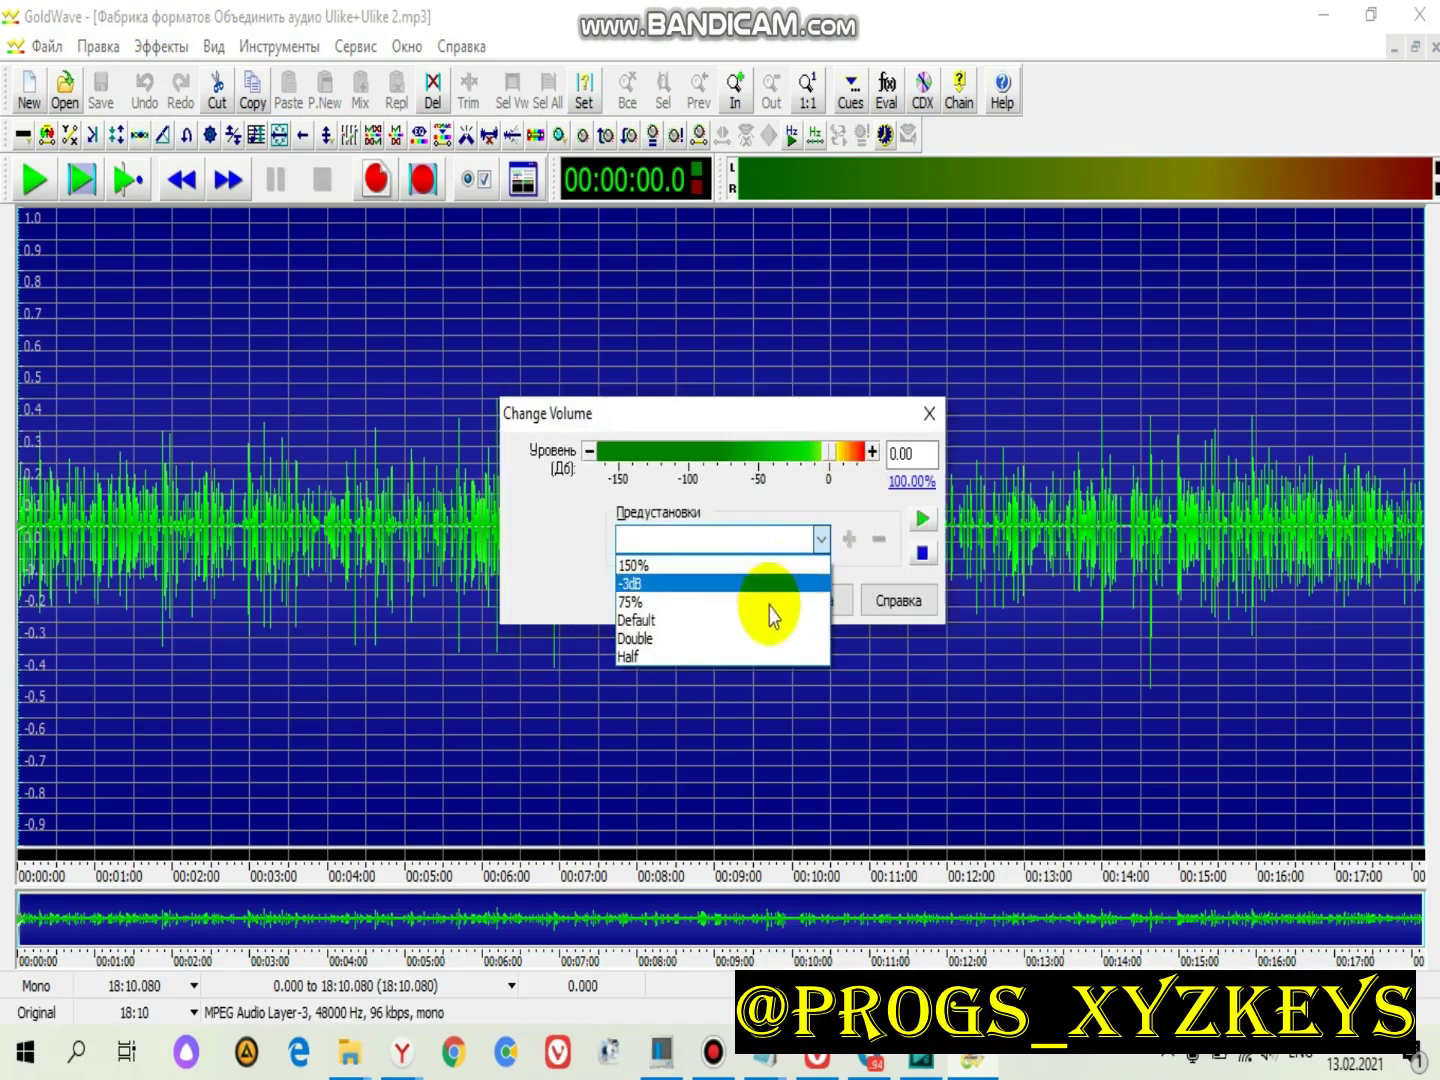
{"action": "left_click", "coordinate": [745, 641]}
{"action": "left_click", "coordinate": [733, 600]}
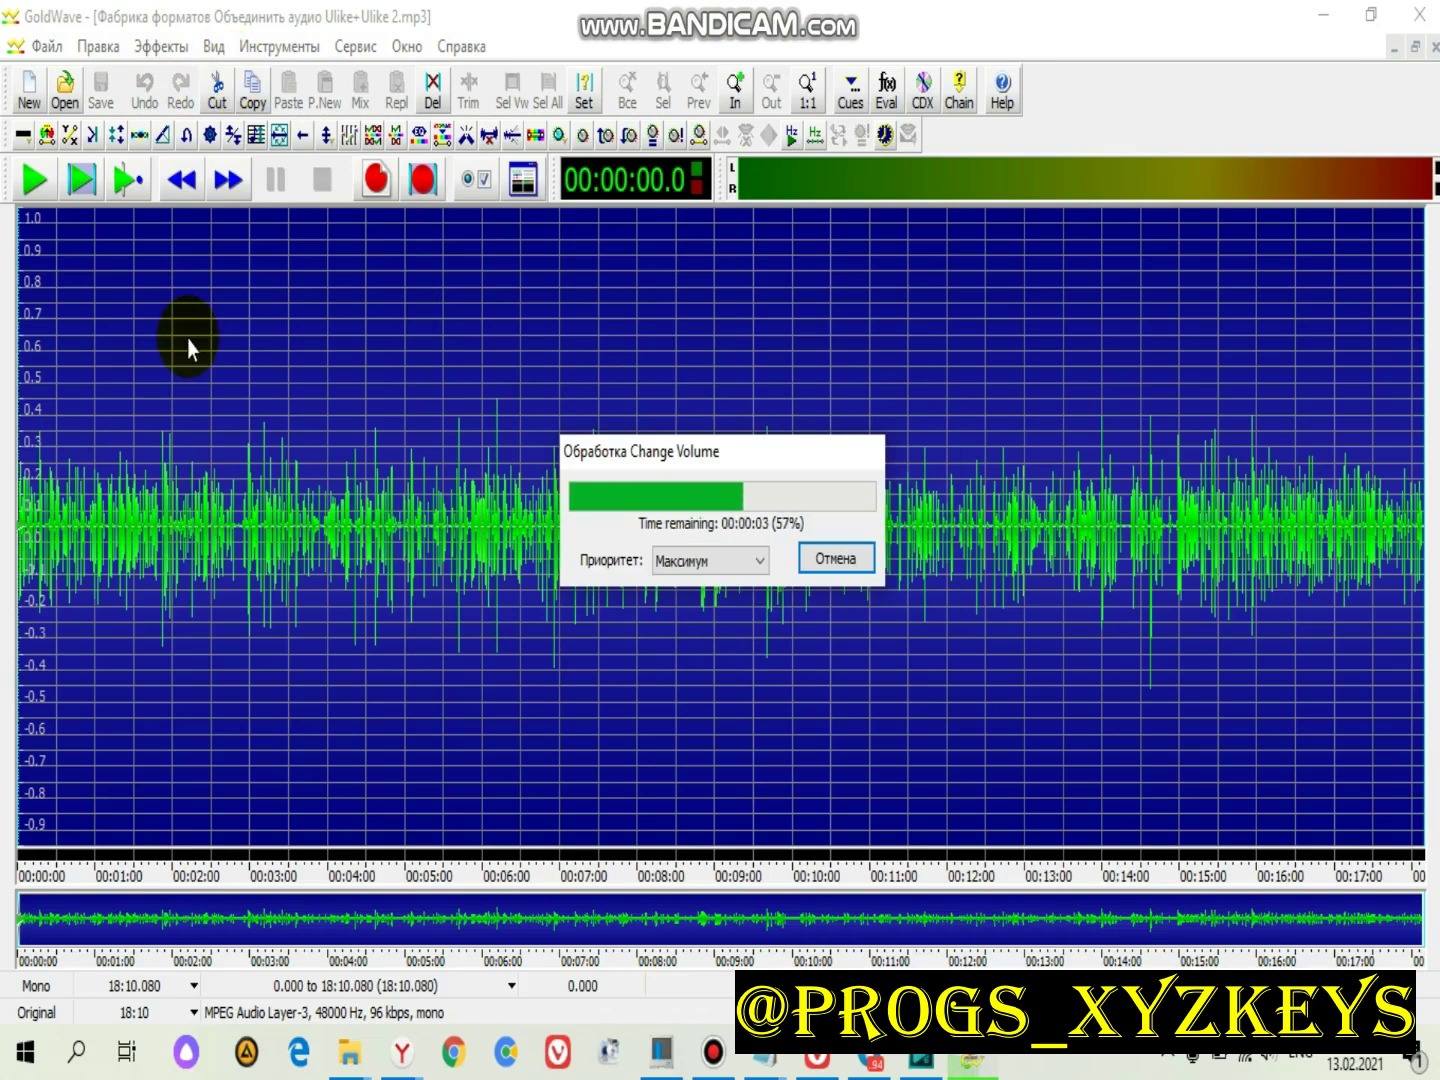
{"action": "left_click", "coordinate": [593, 497]}
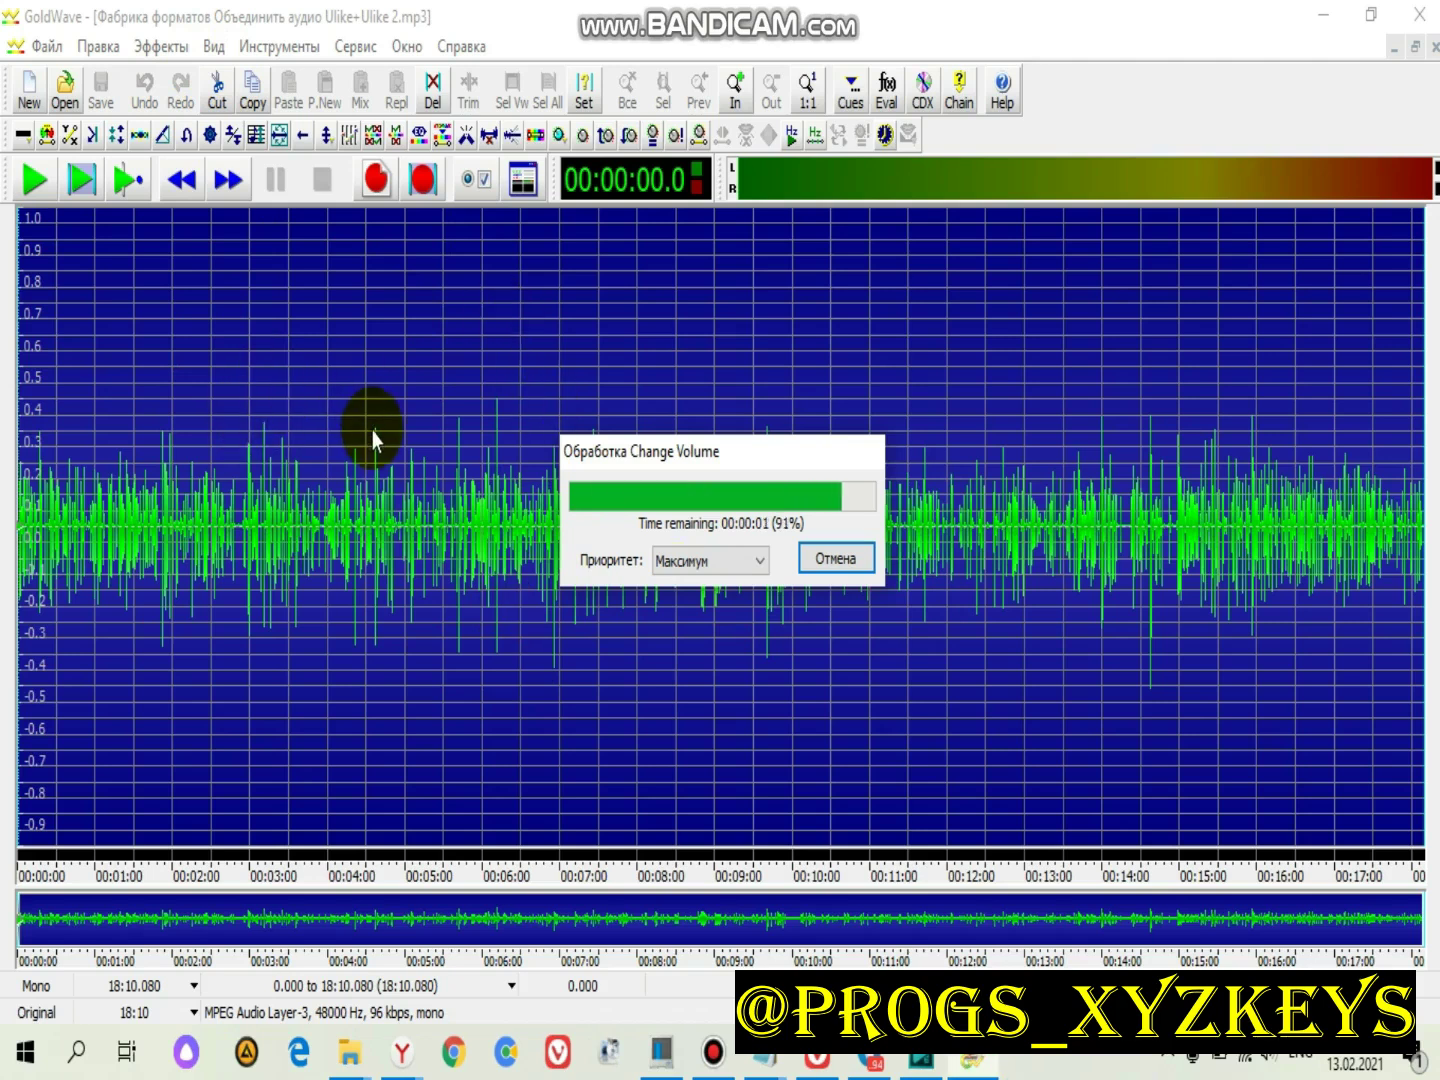
{"action": "left_click", "coordinate": [229, 181]}
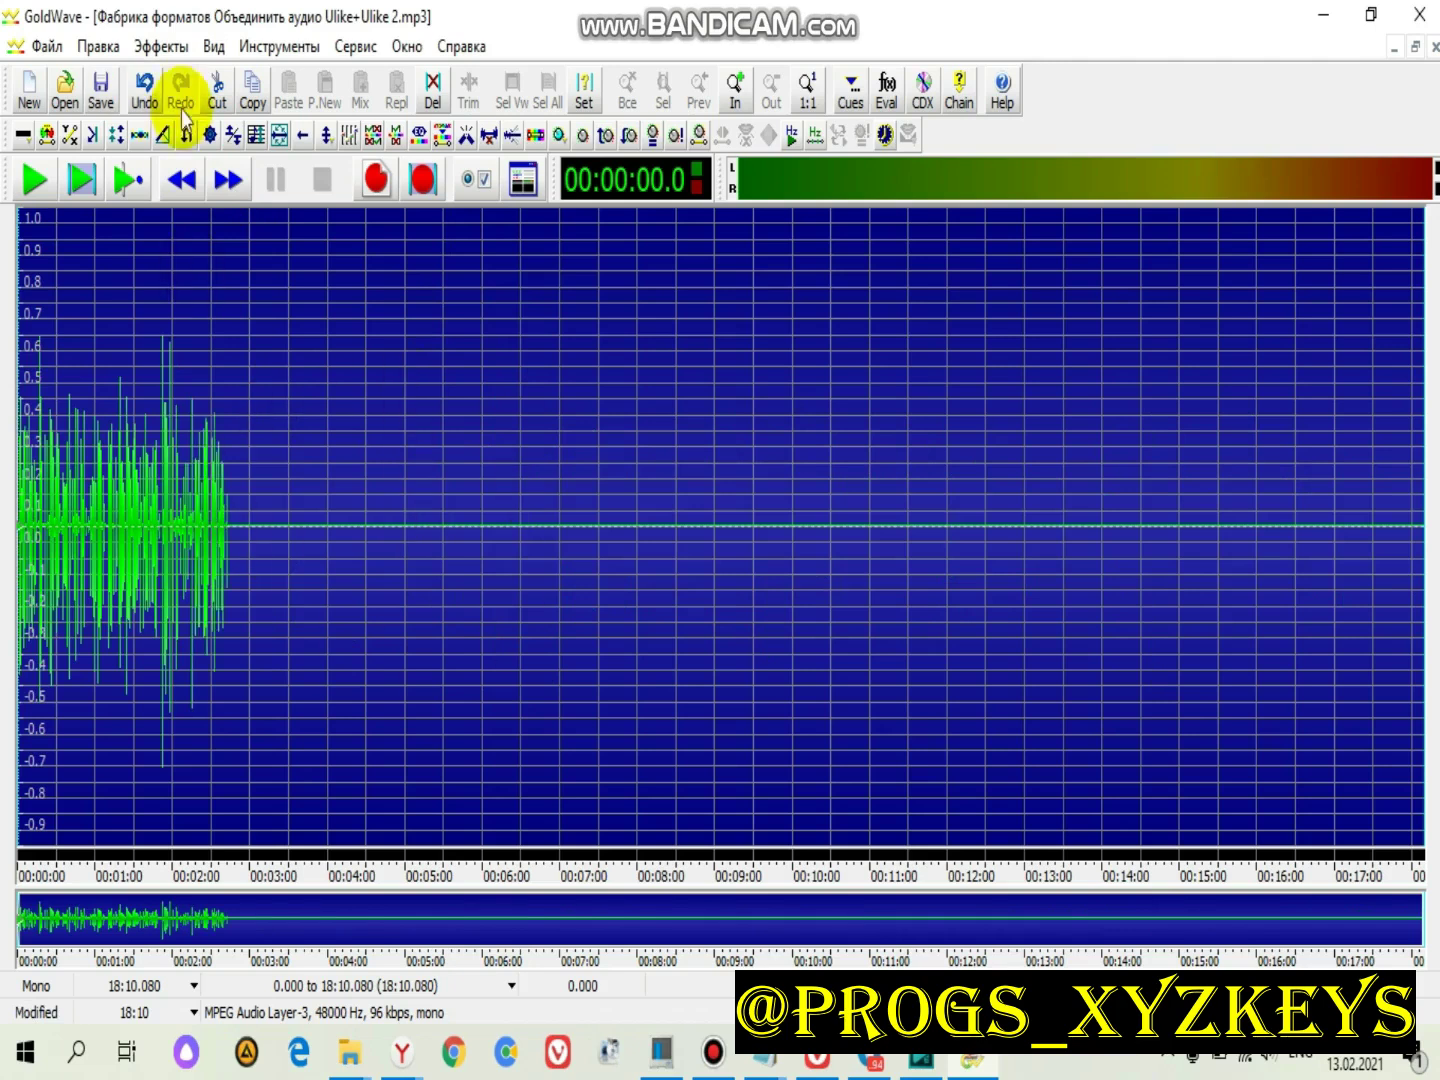
Apply the Change Volume effect with the Double preset a second time to the whole recording
{"action": "left_click", "coordinate": [159, 47]}
{"action": "mouse_move", "coordinate": [320, 643]}
{"action": "left_click", "coordinate": [483, 665]}
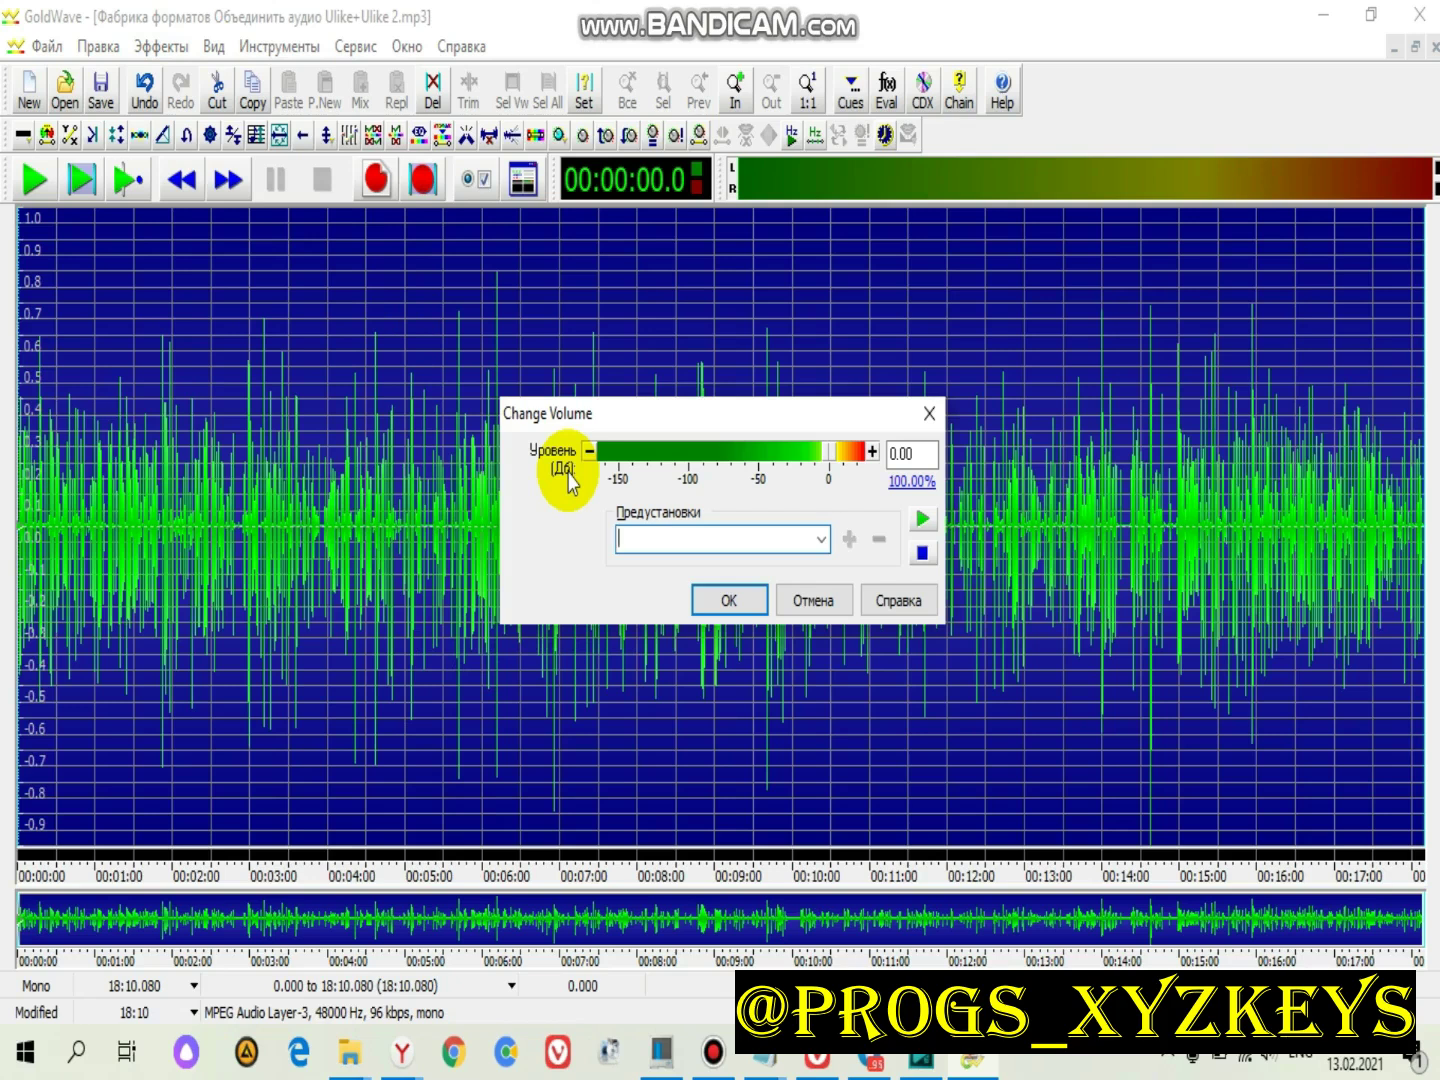
{"action": "left_click", "coordinate": [820, 538]}
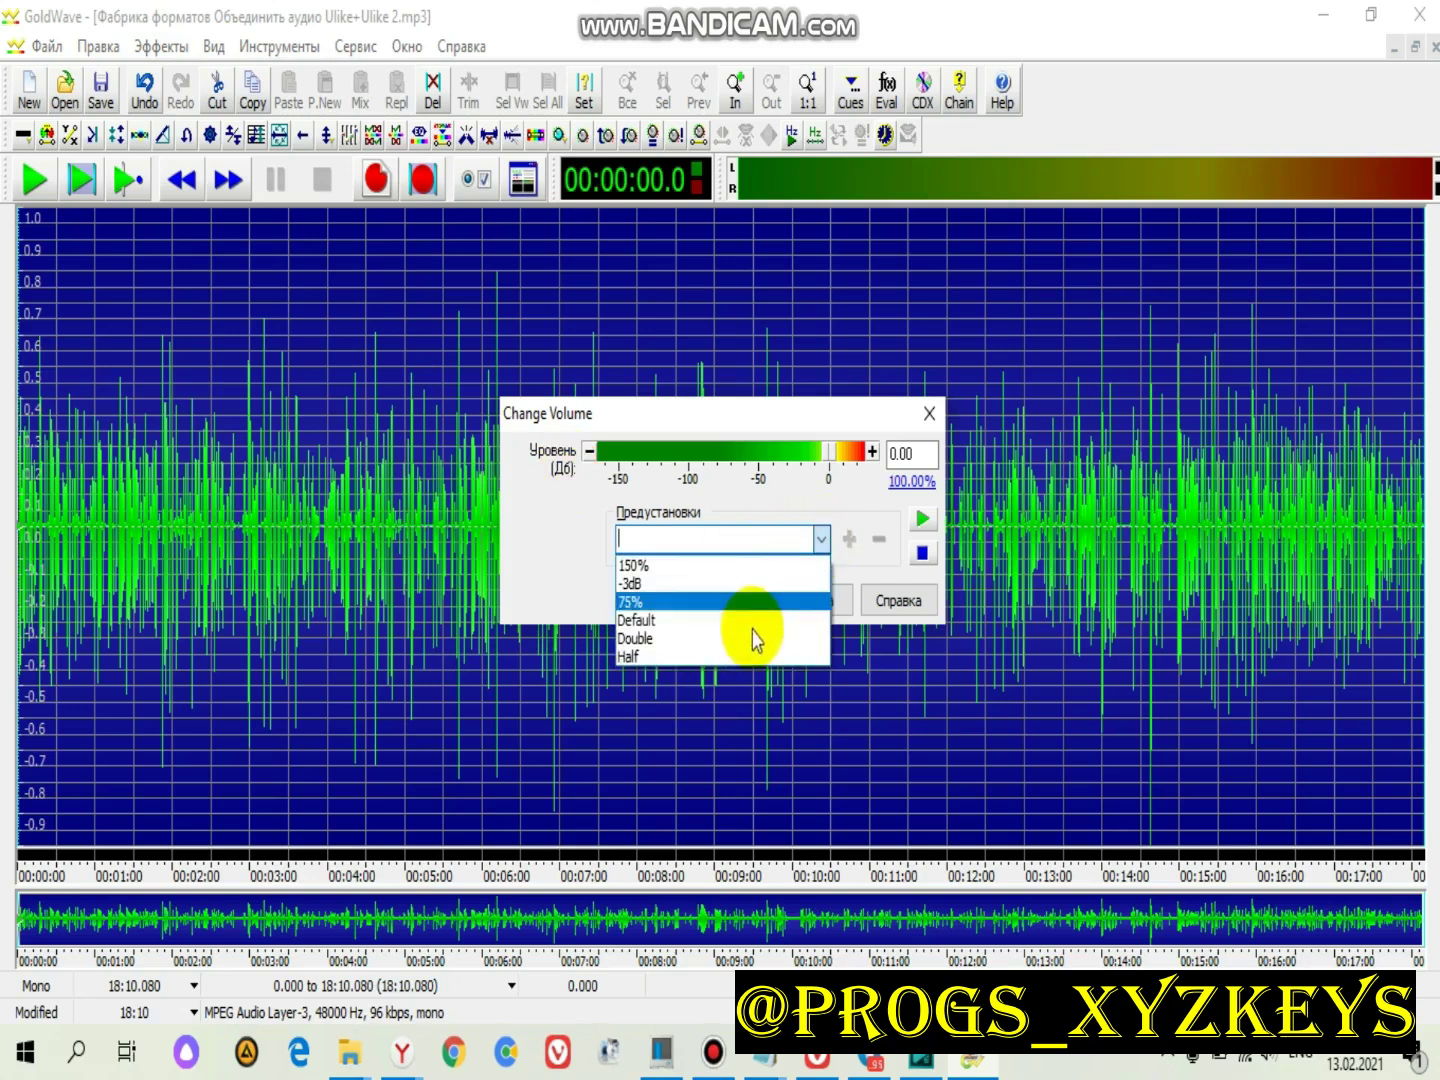
{"action": "left_click", "coordinate": [744, 638]}
{"action": "left_click", "coordinate": [724, 607]}
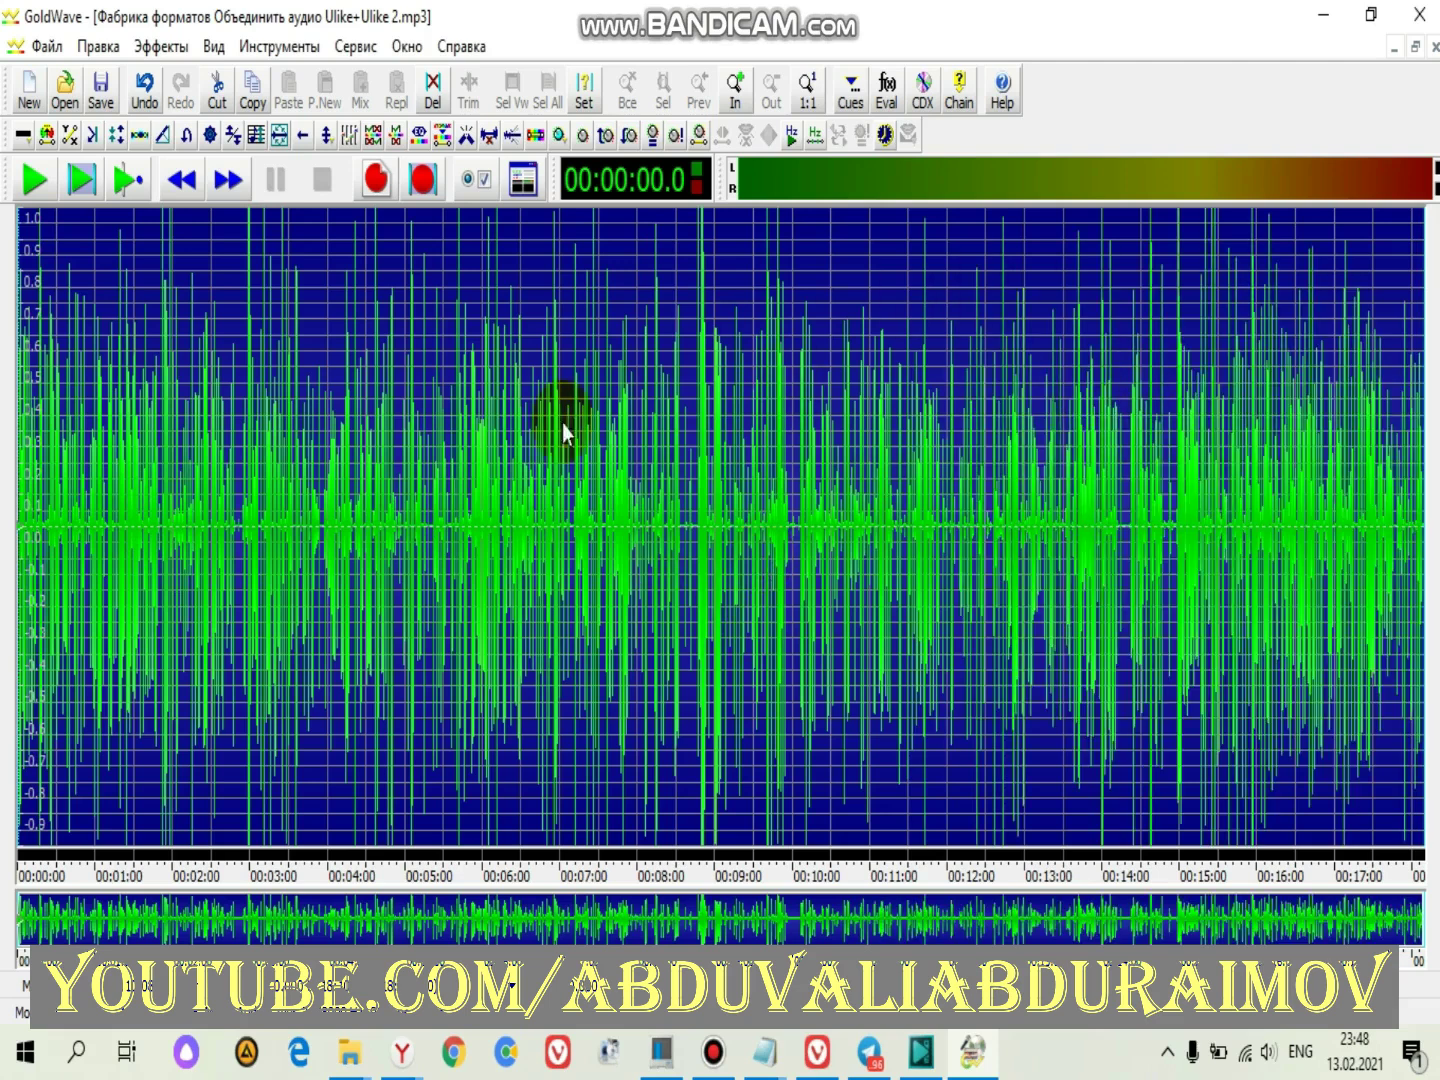
Play the start of the amplified recording, pause it, and raise the system speaker volume to the maximum
{"action": "left_click", "coordinate": [85, 185]}
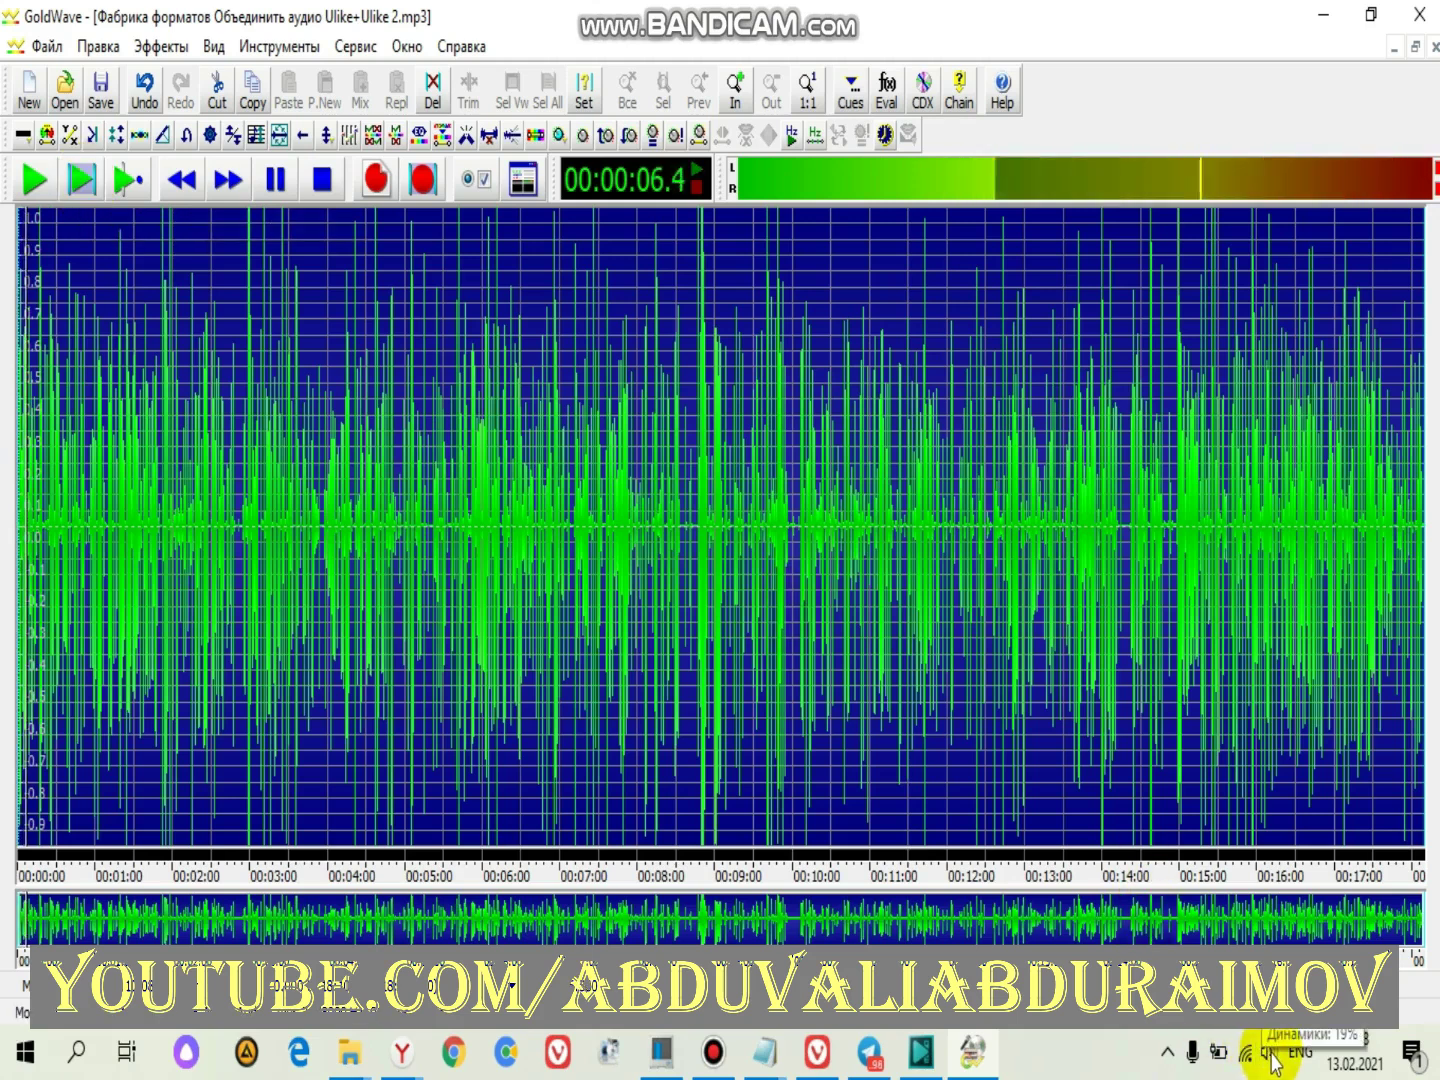
{"action": "left_click", "coordinate": [275, 179]}
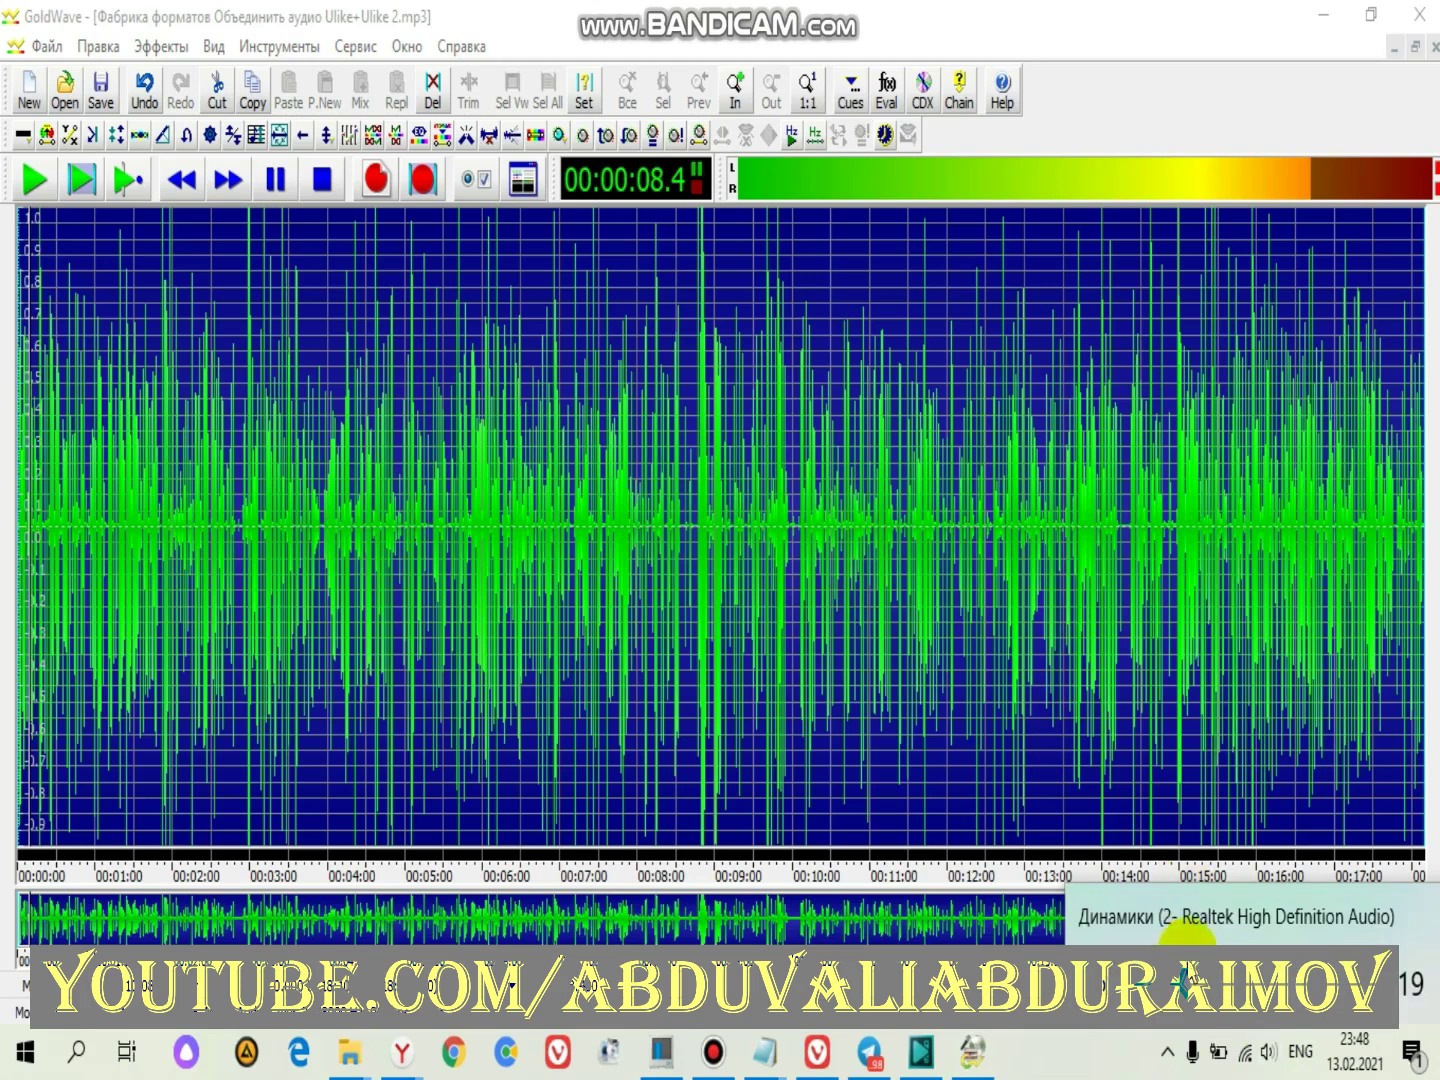
{"action": "left_click_drag", "start_coordinate": [1188, 986], "coordinate": [1424, 1000]}
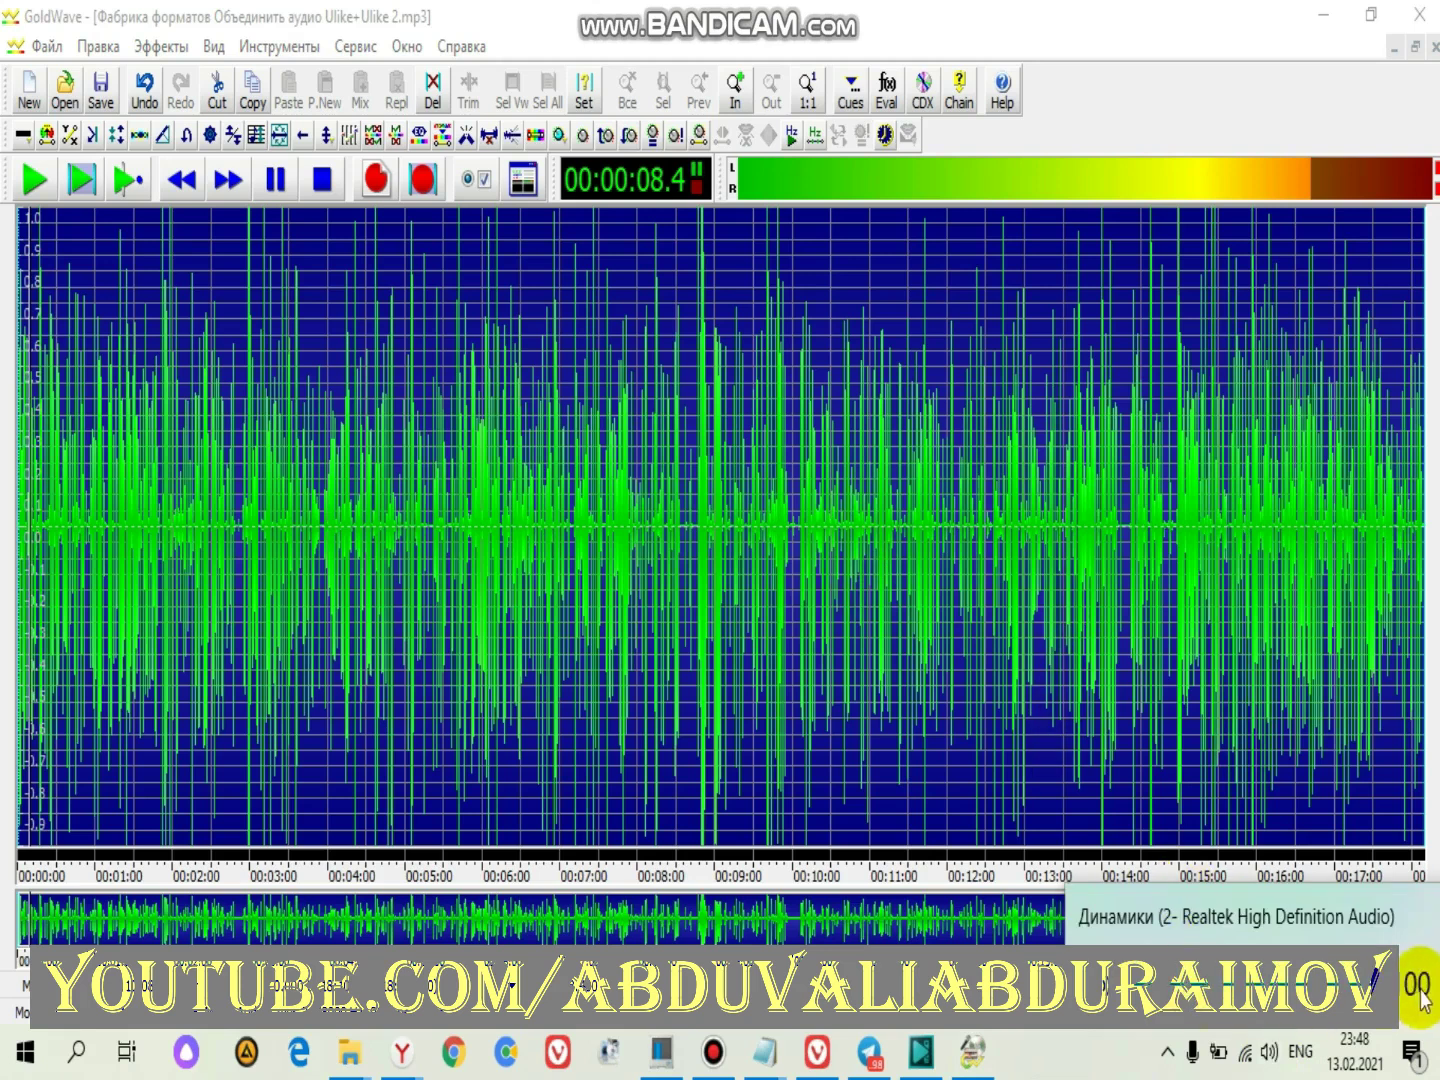